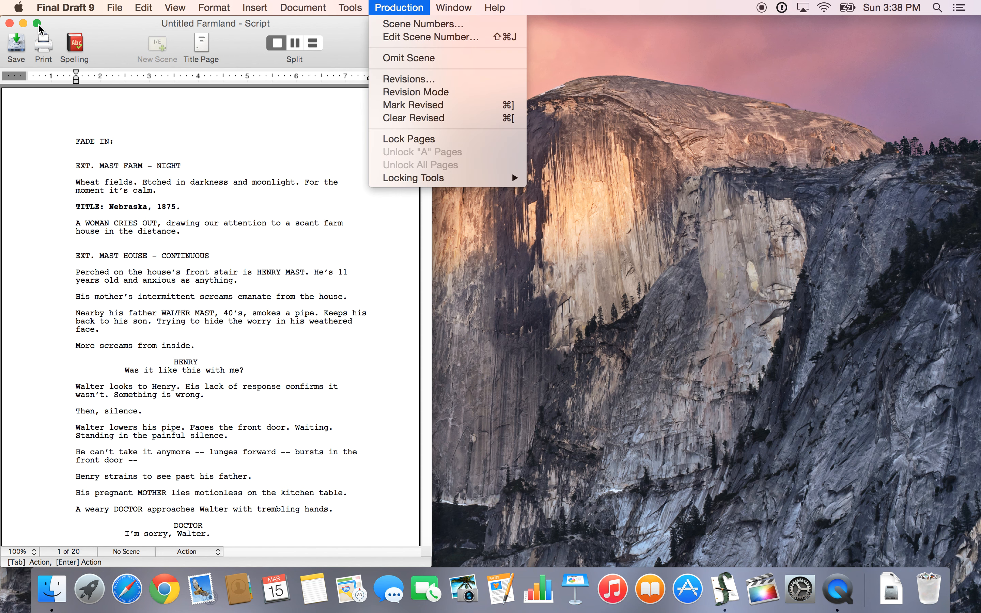
Expand the script window to full screen and number the scene headings starting at 1, keeping existing numbers
{"action": "left_click", "coordinate": [37, 25]}
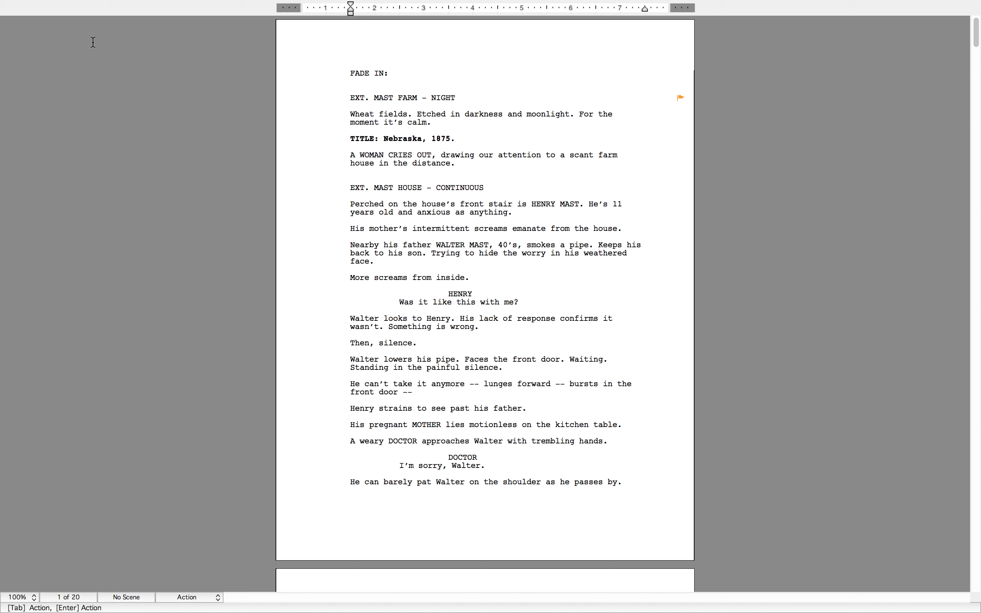
{"action": "mouse_move", "coordinate": [466, 4]}
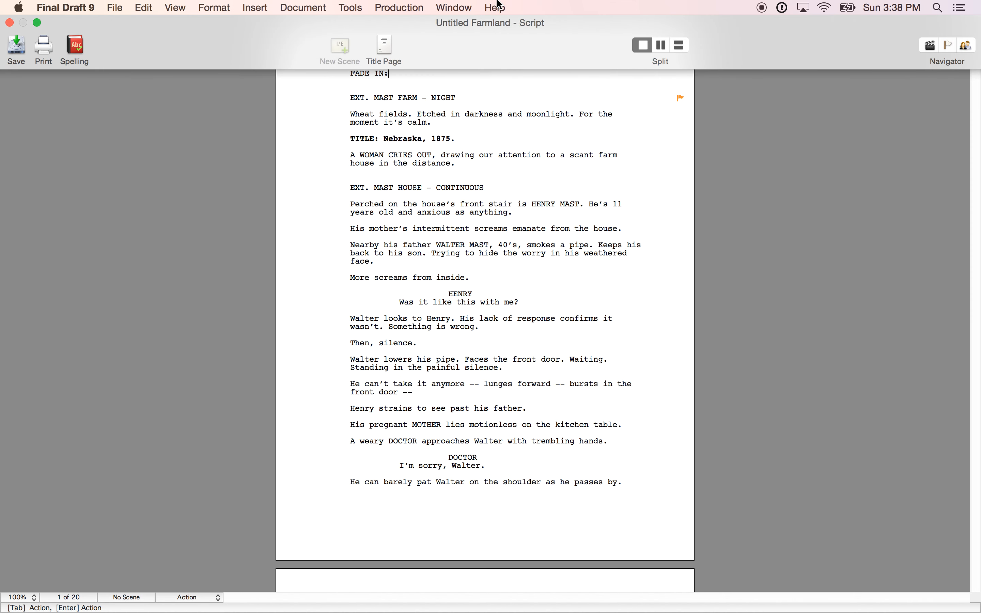
{"action": "left_click", "coordinate": [417, 13]}
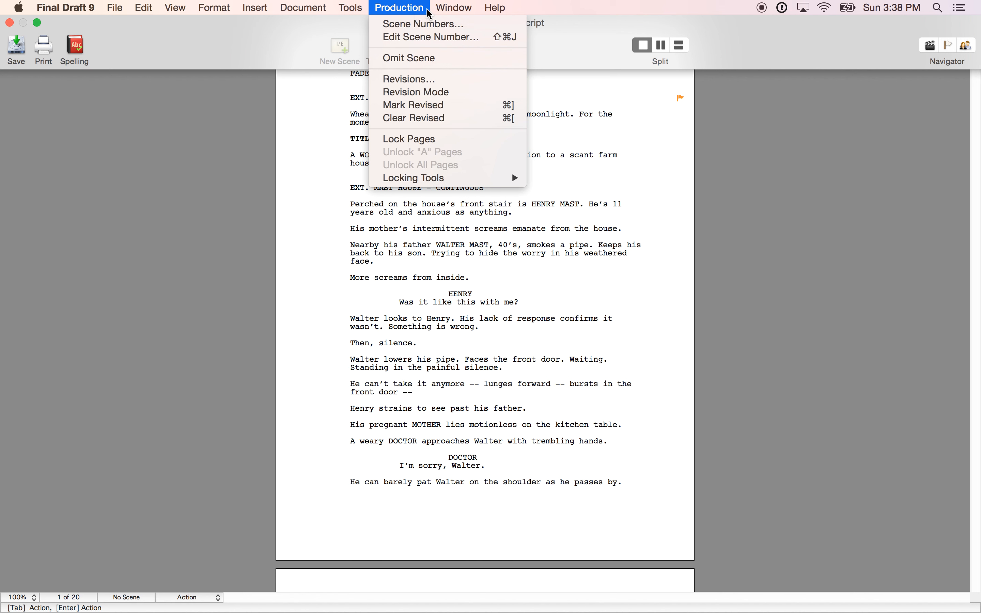
{"action": "left_click", "coordinate": [466, 28]}
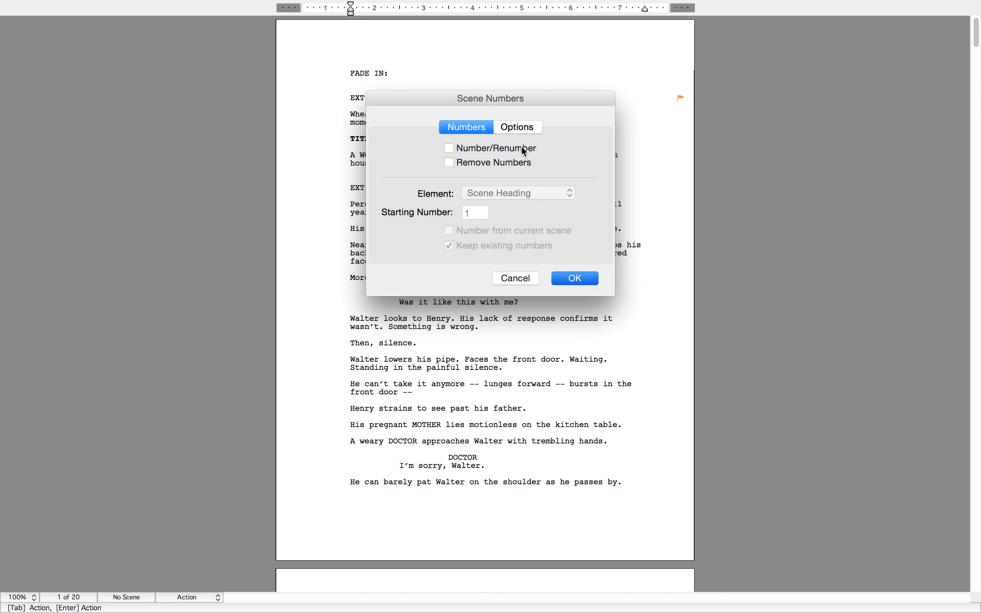
{"action": "left_click", "coordinate": [522, 148]}
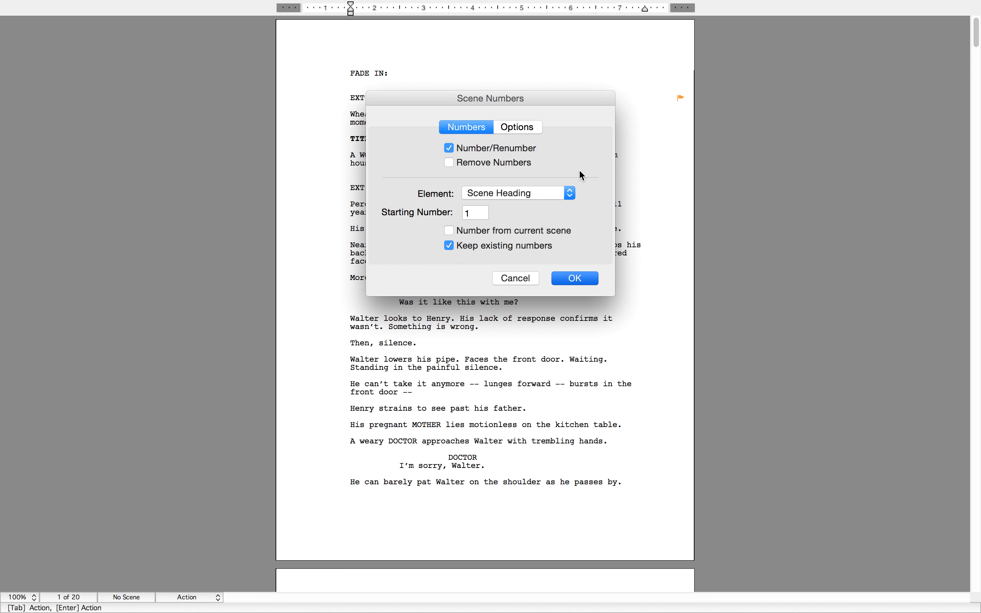
{"action": "left_click", "coordinate": [566, 280]}
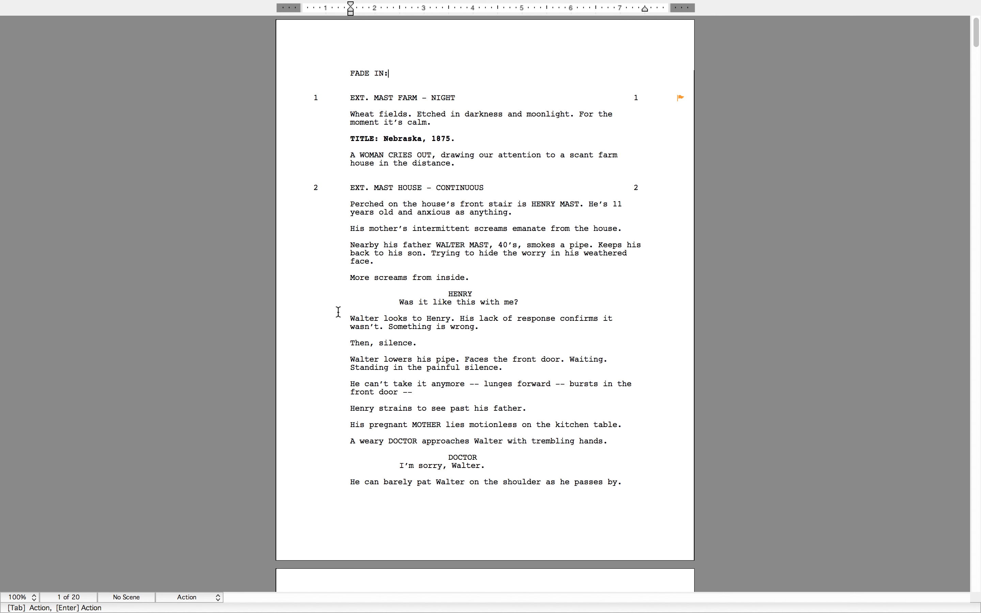
Lock the script's pages and turn on Revision Mode
{"action": "left_click", "coordinate": [416, 5]}
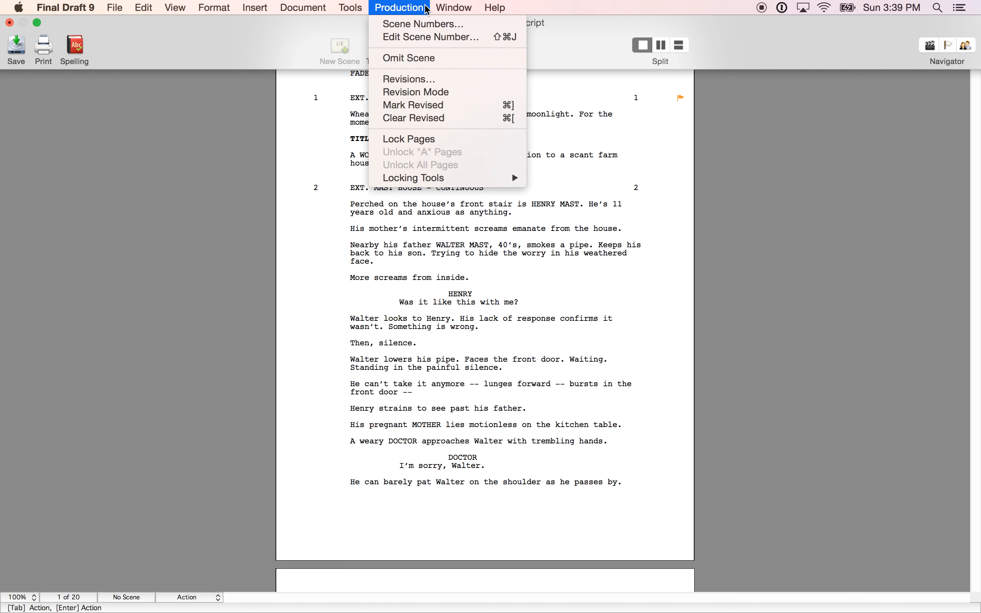
{"action": "left_click", "coordinate": [460, 144]}
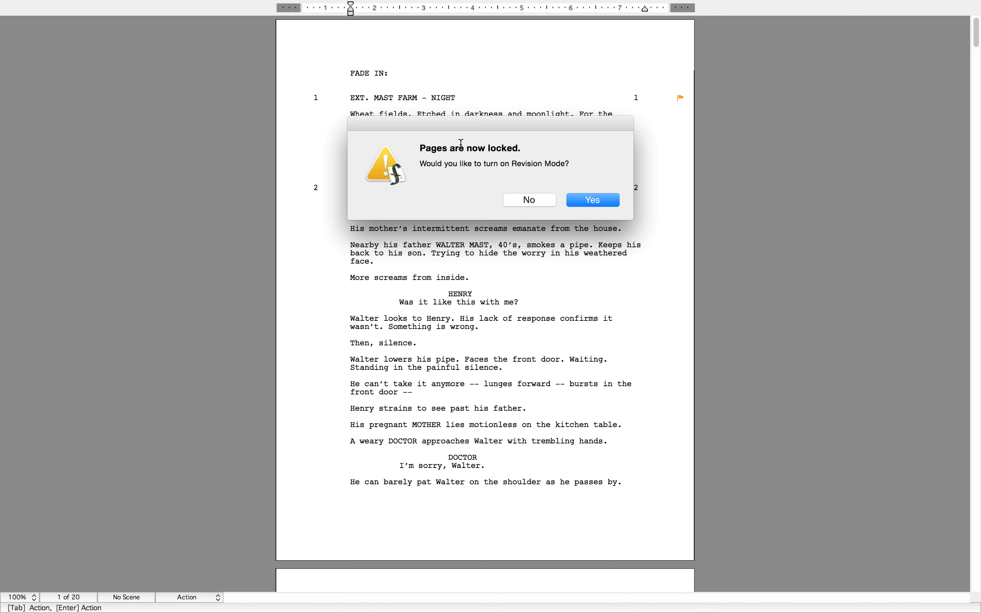
{"action": "left_click", "coordinate": [598, 199]}
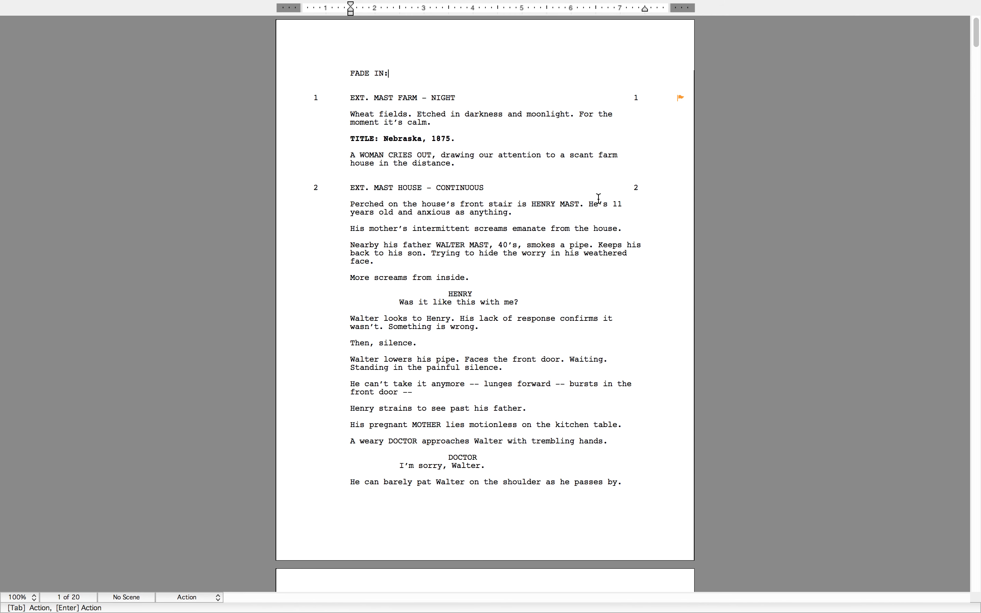
Save the script in Documents under the new name "Untitled Farmland - Script_v1.0"
{"action": "mouse_move", "coordinate": [125, 4]}
{"action": "left_click", "coordinate": [71, 9]}
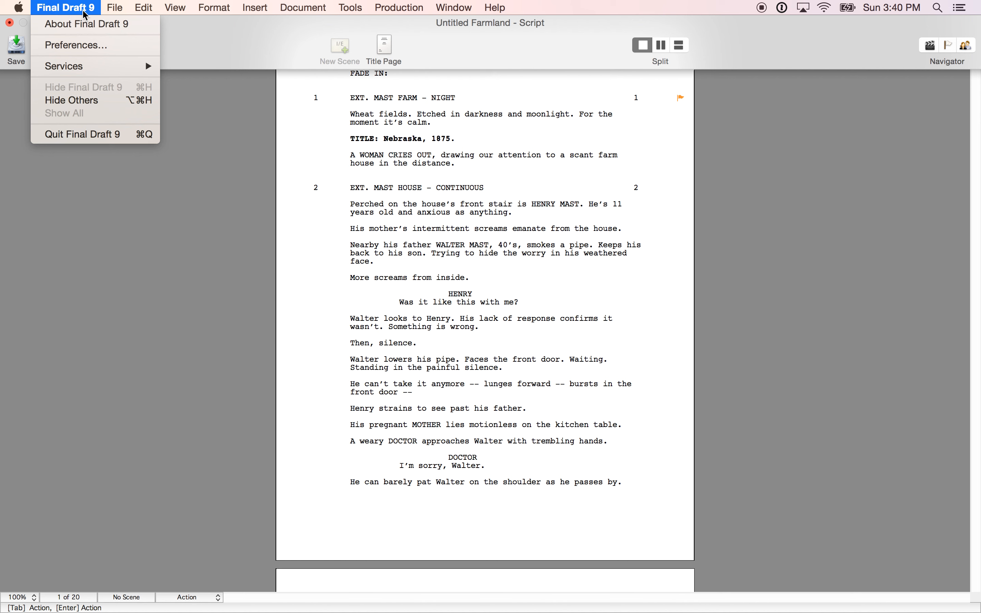
{"action": "mouse_move", "coordinate": [115, 7]}
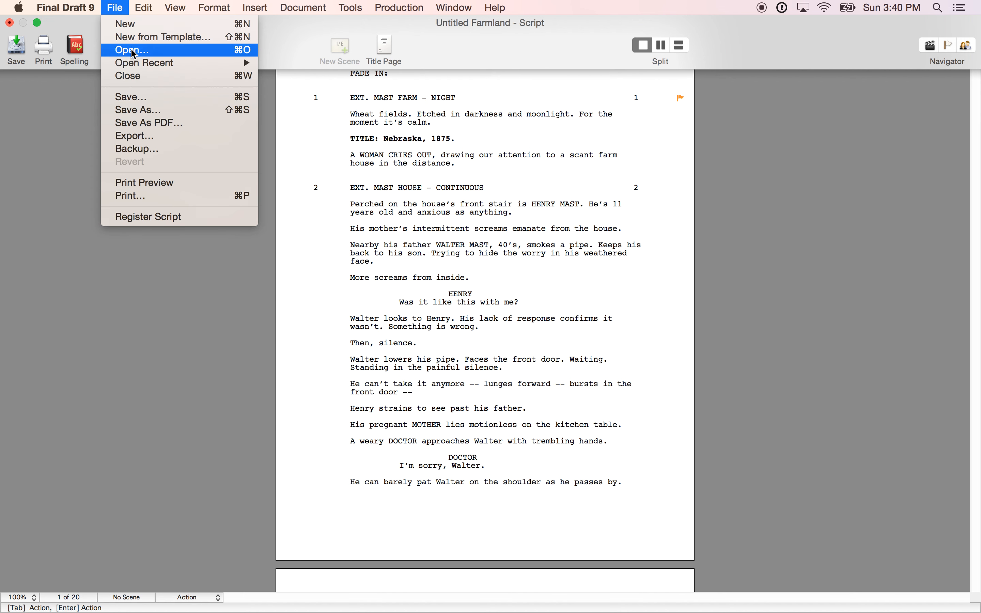
{"action": "left_click", "coordinate": [161, 110]}
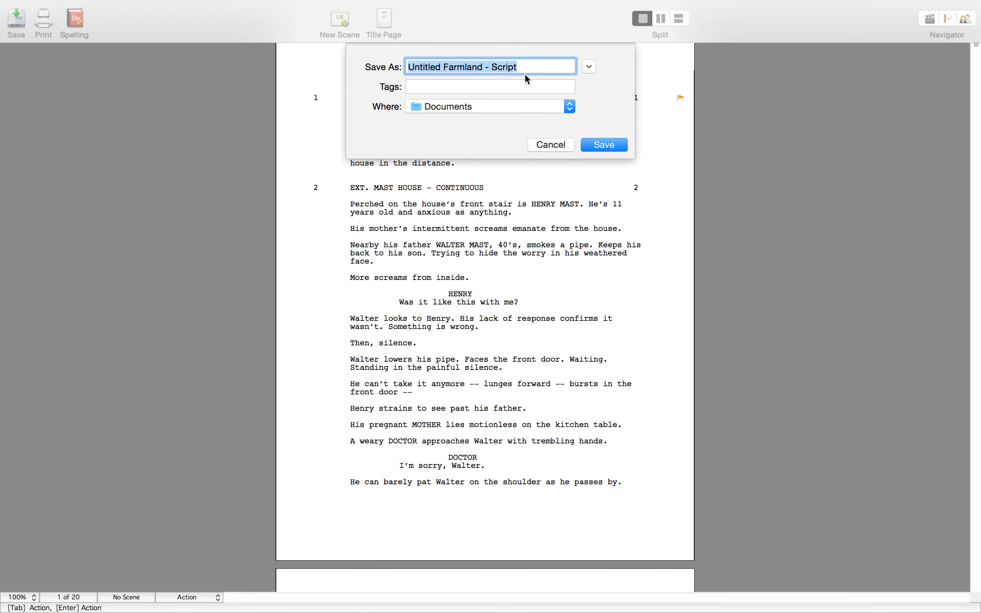
{"action": "left_click", "coordinate": [550, 62]}
{"action": "type", "text": "_"}
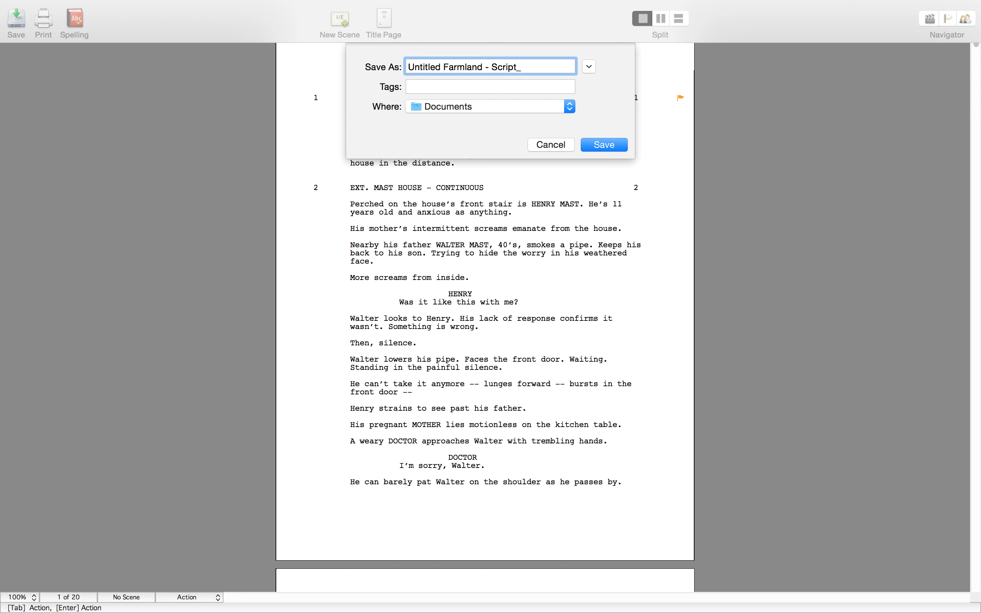
{"action": "type", "text": "v1.0"}
{"action": "left_click", "coordinate": [604, 144]}
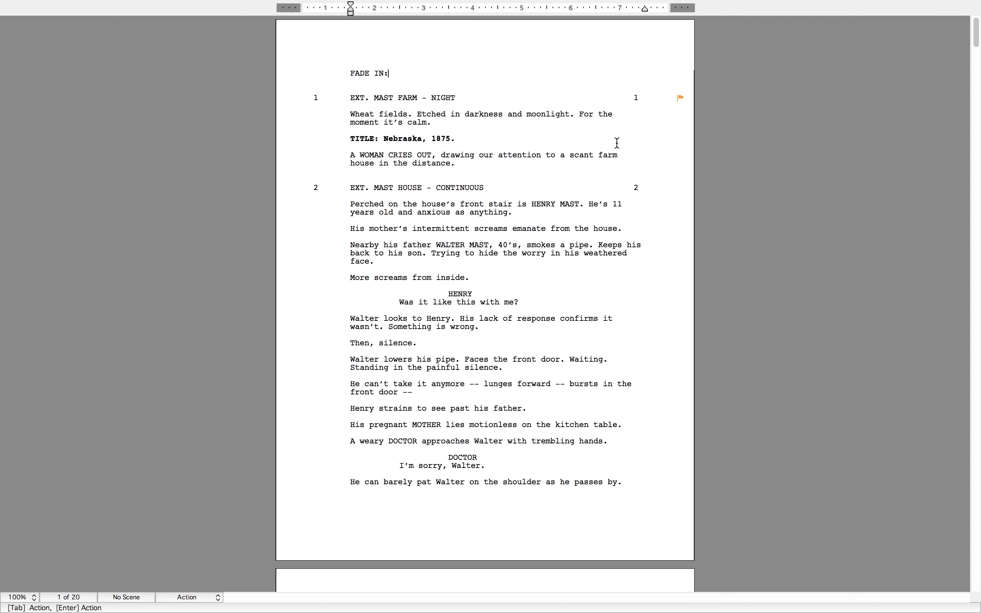
In the revision settings, show revision page colors and relabel the blue revision set "Blue Rev. (01/10/2015)"
{"action": "left_click", "coordinate": [398, 7]}
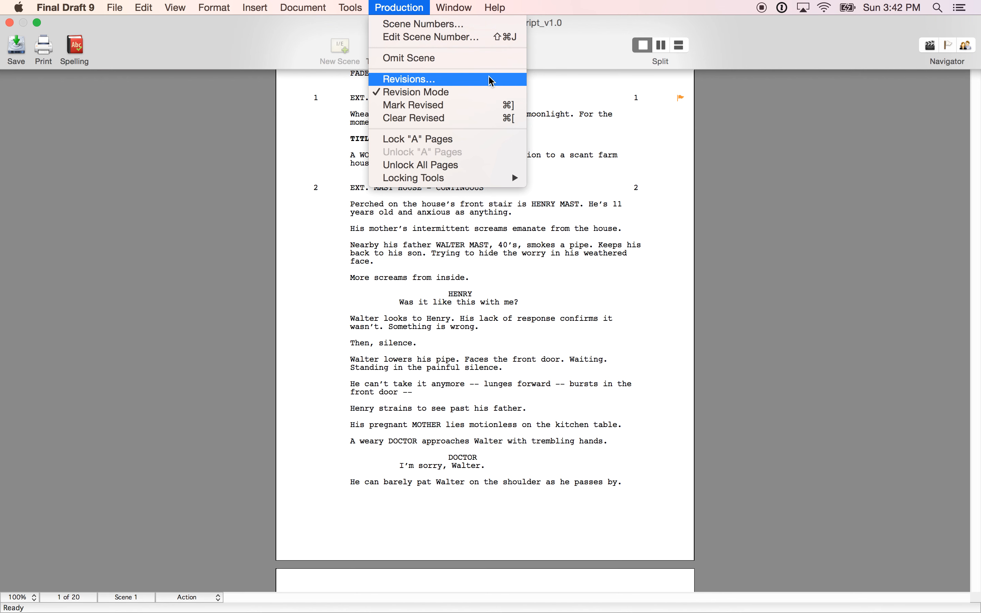
{"action": "left_click", "coordinate": [491, 79]}
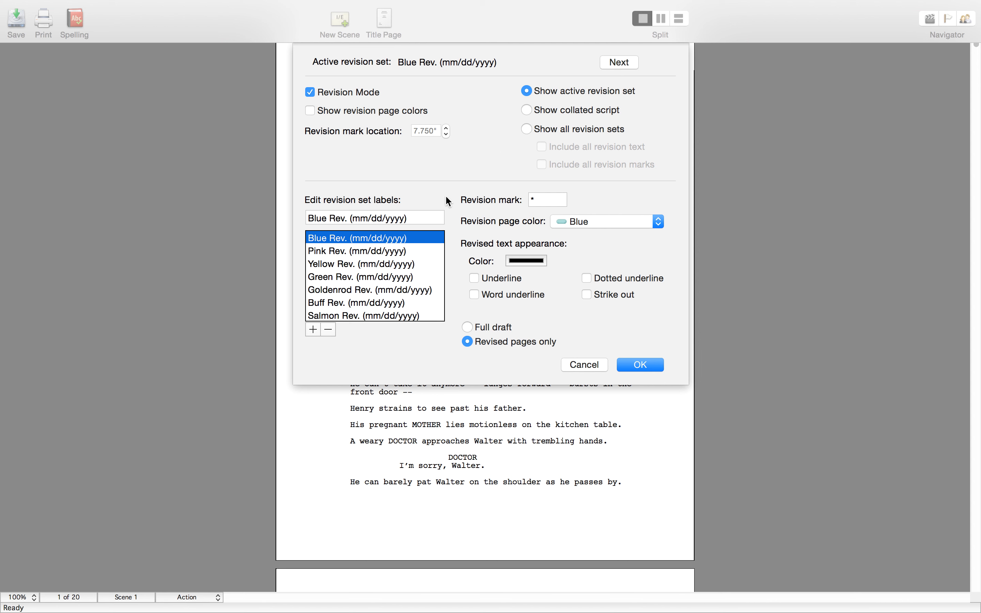
{"action": "left_click", "coordinate": [430, 215]}
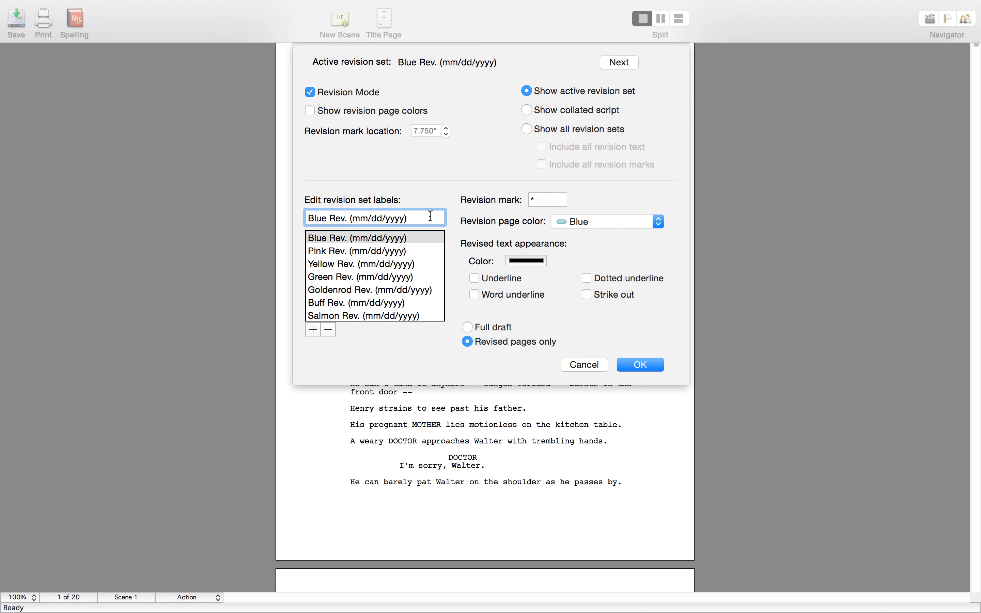
{"action": "key", "text": "Left"}
{"action": "key", "text": "shift+Left"}
{"action": "key", "text": "shift+Left"}
{"action": "key", "text": "shift+Left"}
{"action": "key", "text": "shift+Left"}
{"action": "type", "text": "2015"}
{"action": "key", "text": "Left"}
{"action": "key", "text": "Left"}
{"action": "key", "text": "Left"}
{"action": "key", "text": "Left"}
{"action": "key", "text": "Left"}
{"action": "key", "text": "shift+Left"}
{"action": "key", "text": "shift+Left"}
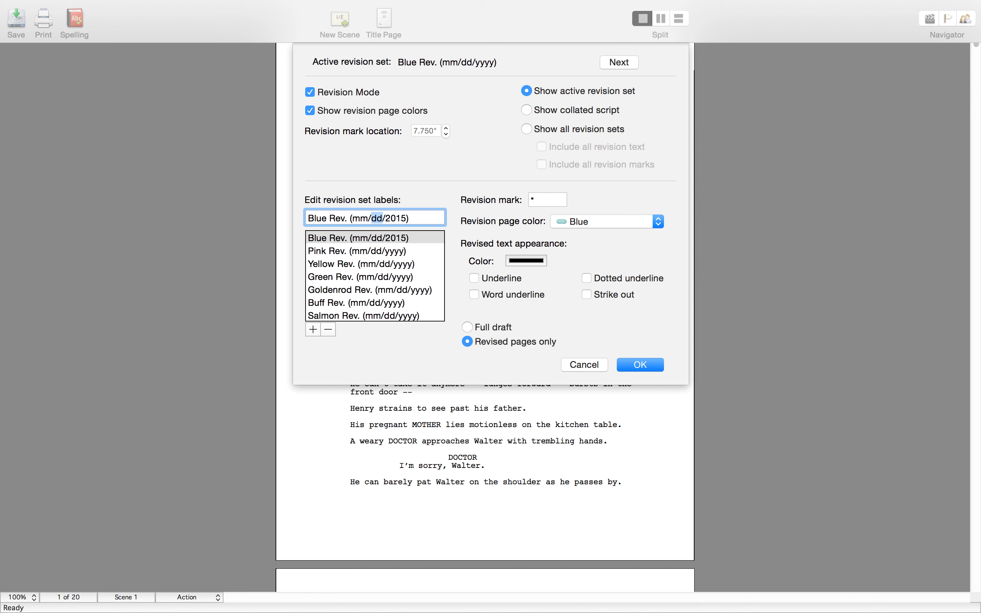
{"action": "type", "text": "10"}
{"action": "key", "text": "Left"}
{"action": "key", "text": "Left"}
{"action": "key", "text": "Left"}
{"action": "key", "text": "shift+Left"}
{"action": "key", "text": "shift+Left"}
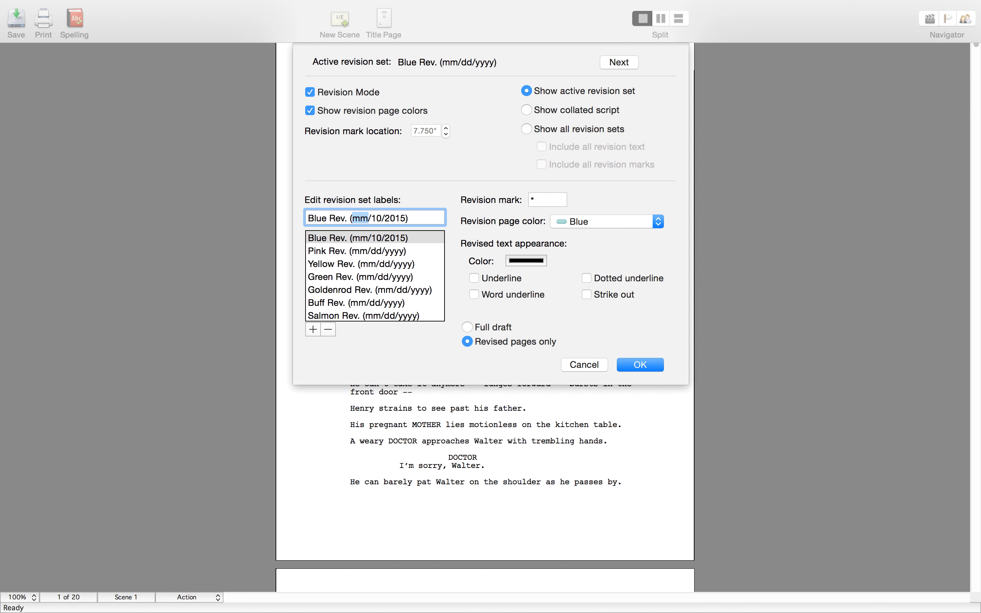
{"action": "type", "text": "01"}
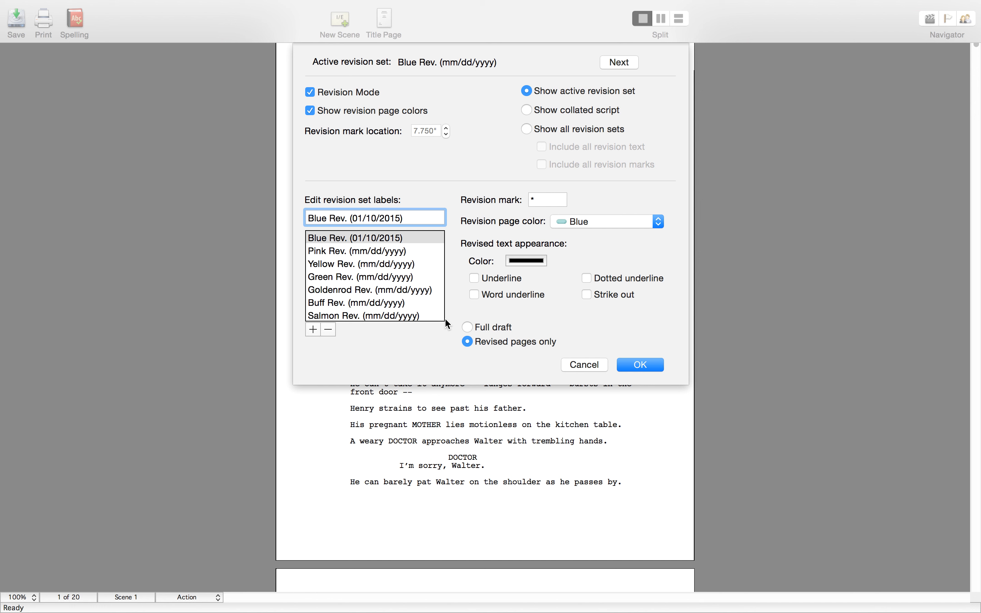
{"action": "left_click", "coordinate": [641, 366]}
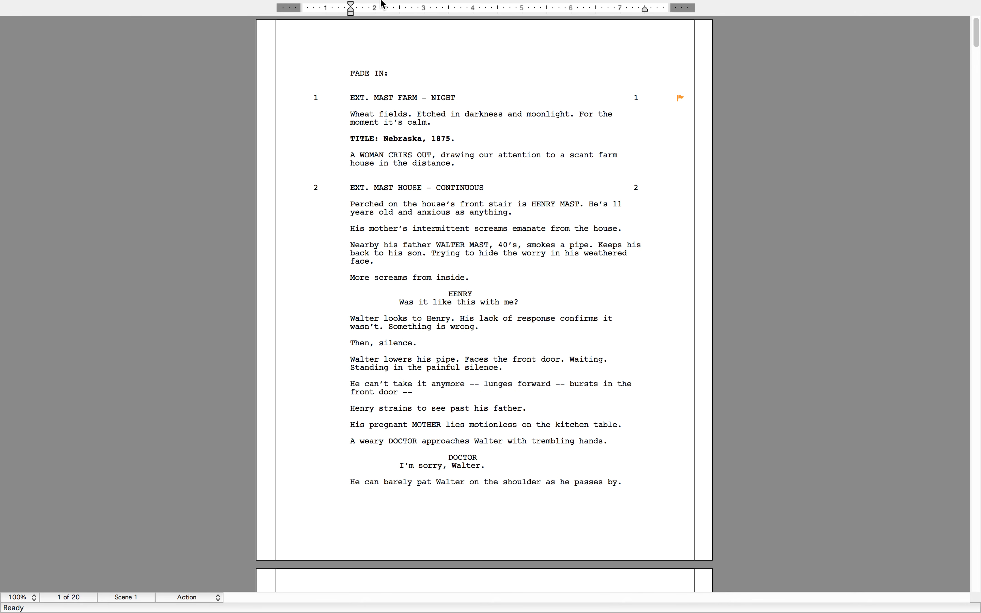
Save the script as a new version named "Untitled Farmland - Script_v1.1" in Documents
{"action": "mouse_move", "coordinate": [381, 4]}
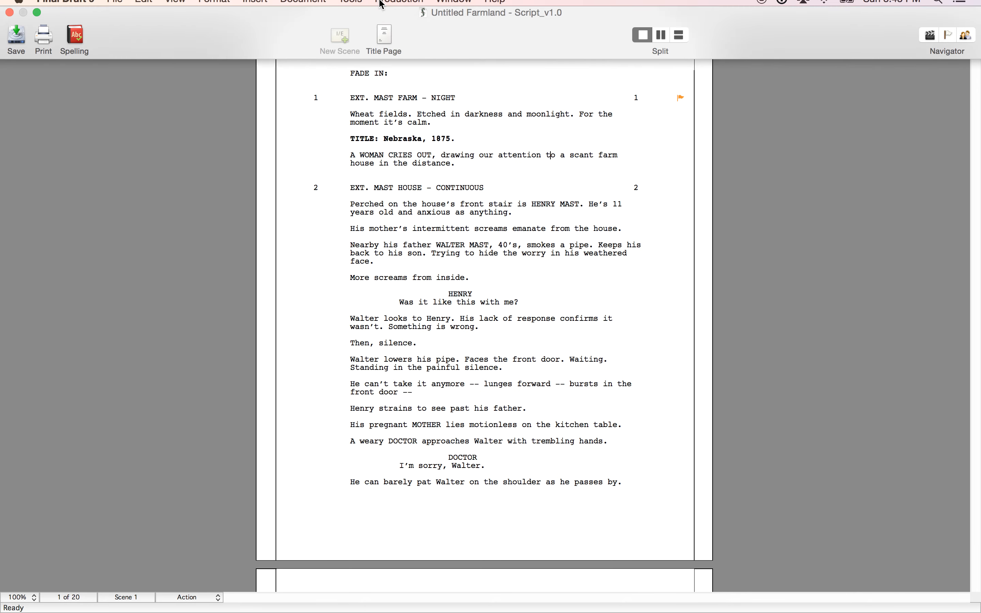
{"action": "left_click", "coordinate": [122, 7]}
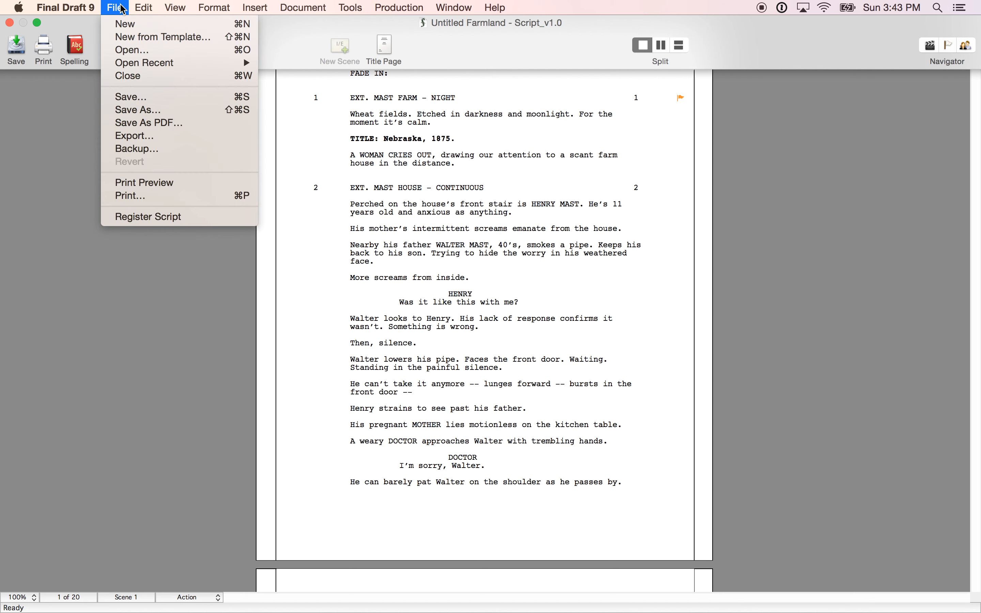
{"action": "left_click", "coordinate": [136, 109]}
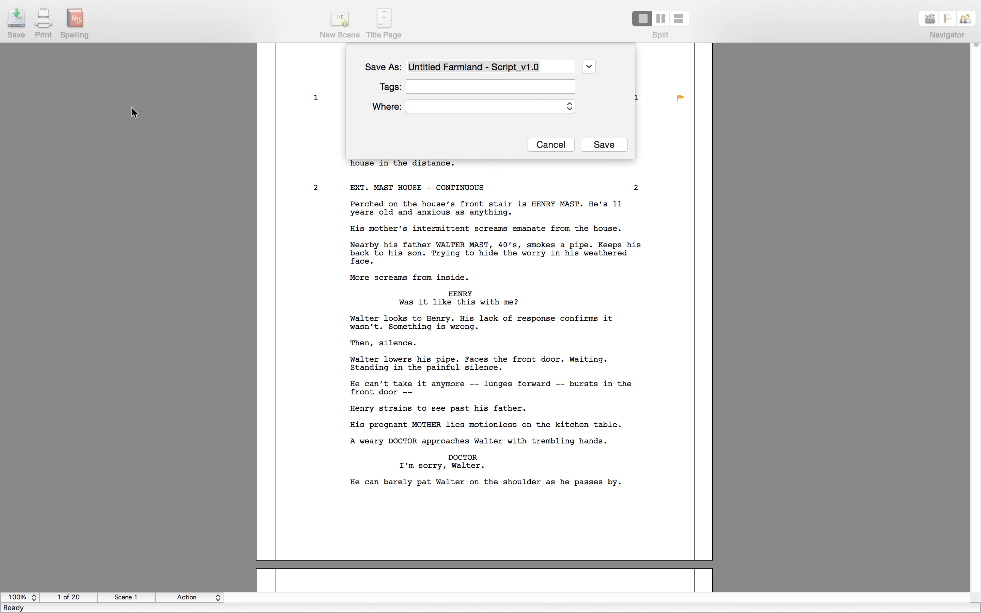
{"action": "left_click", "coordinate": [546, 70]}
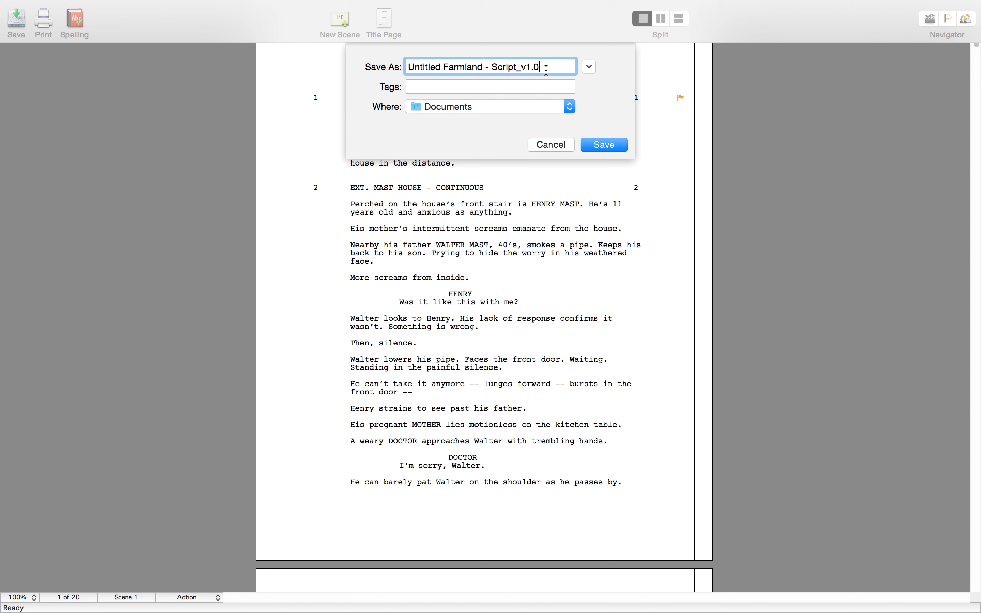
{"action": "key", "text": "shift+Left"}
{"action": "type", "text": "1"}
{"action": "left_click", "coordinate": [604, 145]}
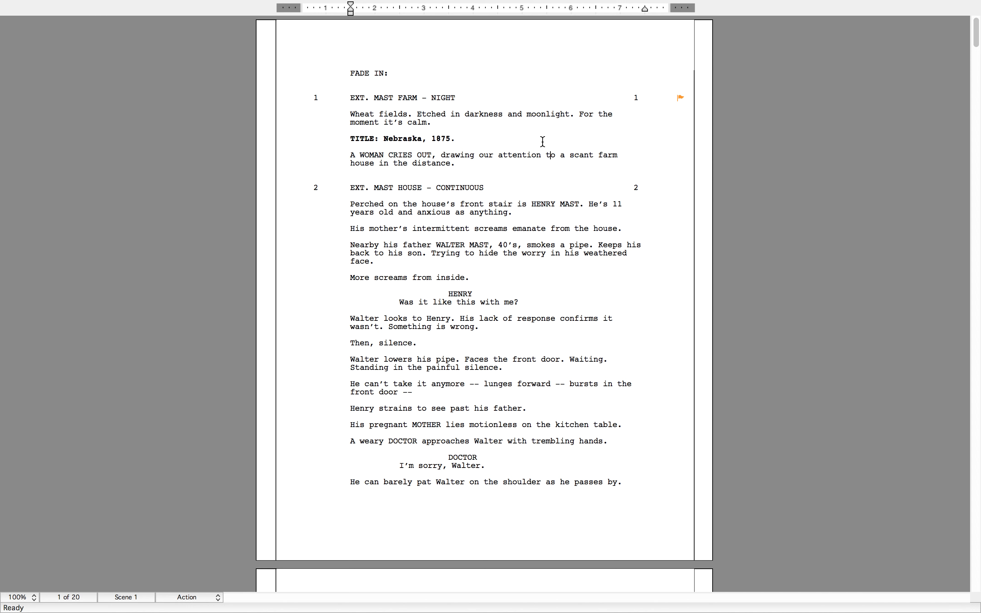
Replace the last word of Walter's closing line in scene 8 with "say", so it reads "What can you say?"
{"action": "mouse_move", "coordinate": [491, 3]}
{"action": "scroll", "coordinate": [545, 343], "scroll_direction": "down", "scroll_amount": 5}
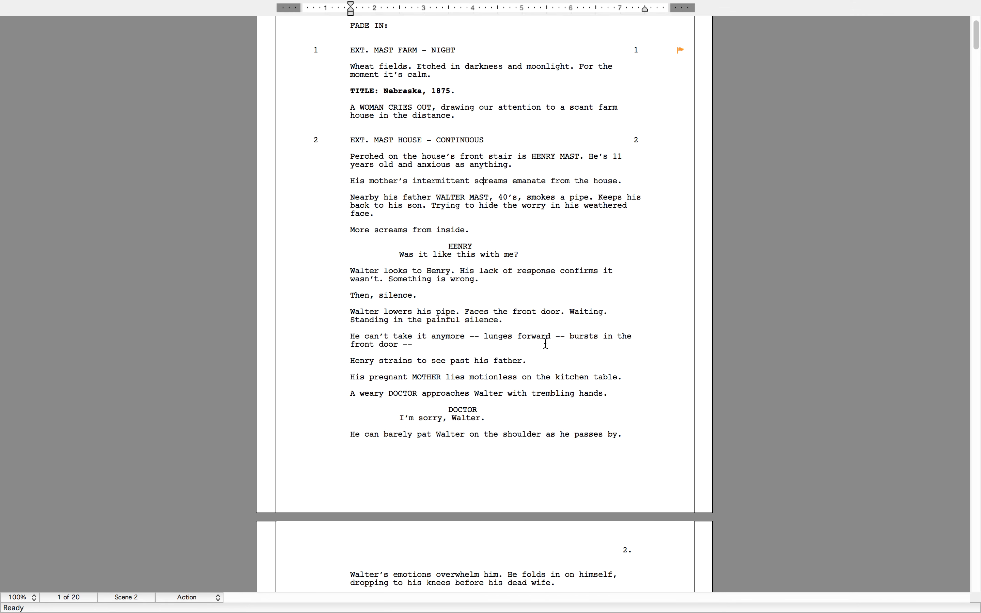
{"action": "scroll", "coordinate": [545, 343], "scroll_direction": "down", "scroll_amount": 10}
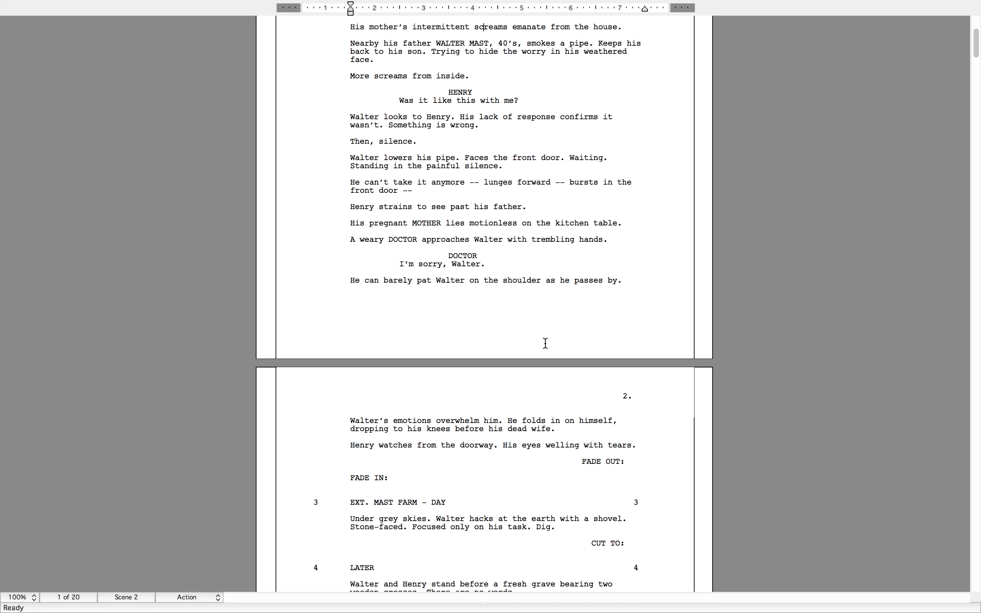
{"action": "scroll", "coordinate": [546, 343], "scroll_direction": "down", "scroll_amount": 6}
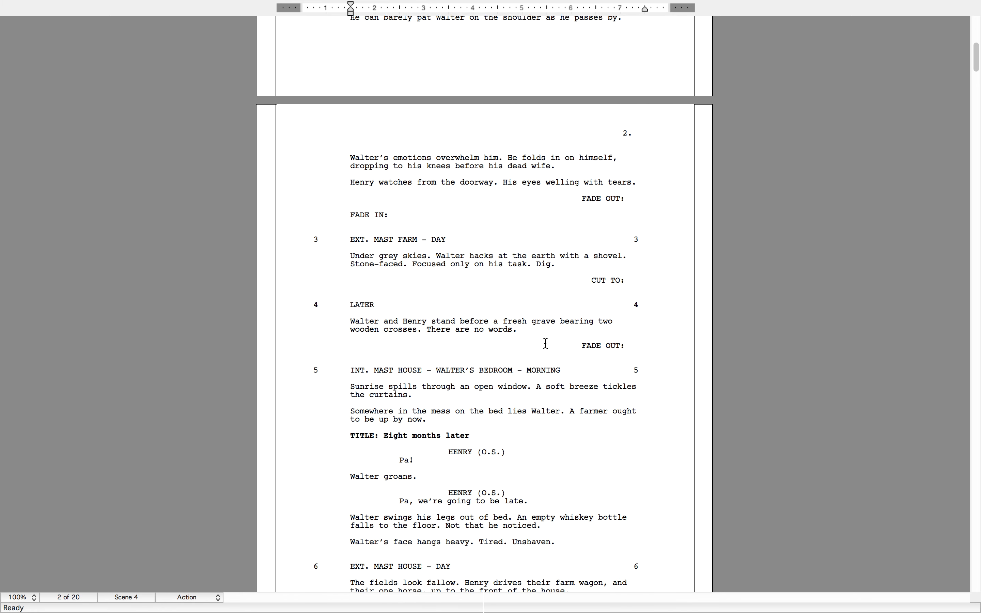
{"action": "scroll", "coordinate": [545, 343], "scroll_direction": "down", "scroll_amount": 10}
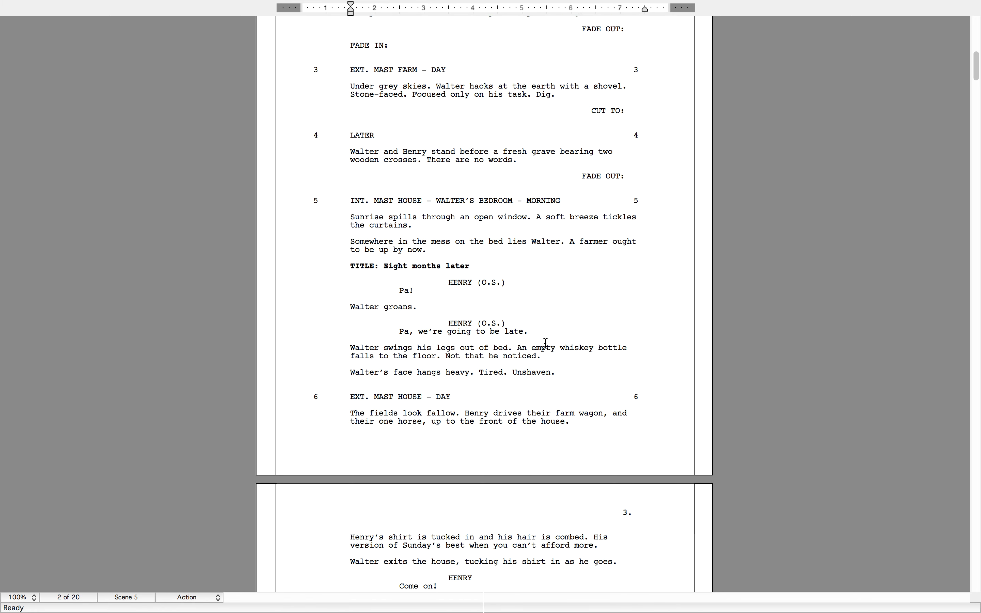
{"action": "scroll", "coordinate": [546, 343], "scroll_direction": "down", "scroll_amount": 15}
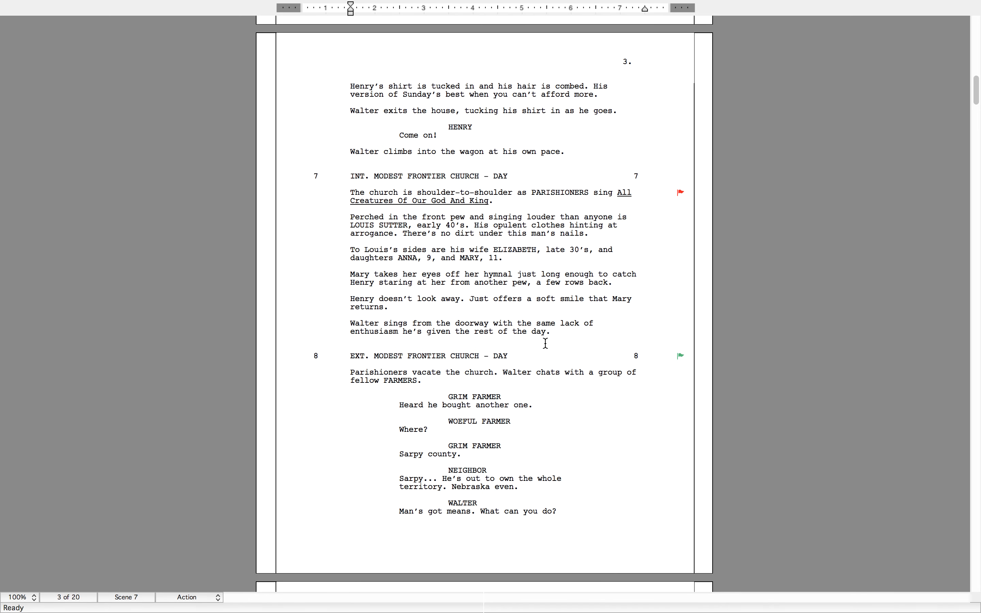
{"action": "scroll", "coordinate": [545, 343], "scroll_direction": "down", "scroll_amount": 5}
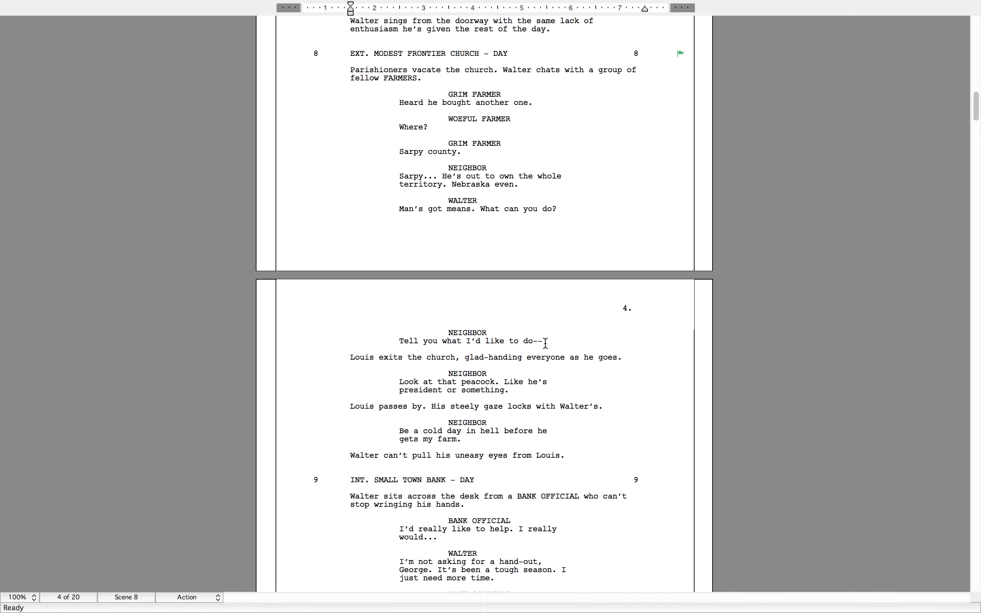
{"action": "left_click", "coordinate": [581, 211]}
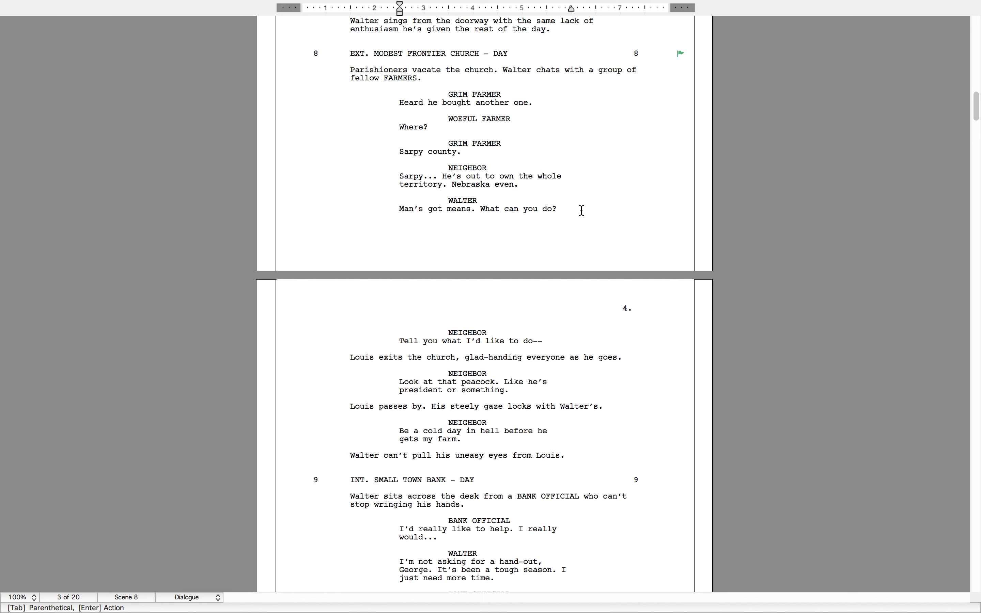
{"action": "key", "text": "Left"}
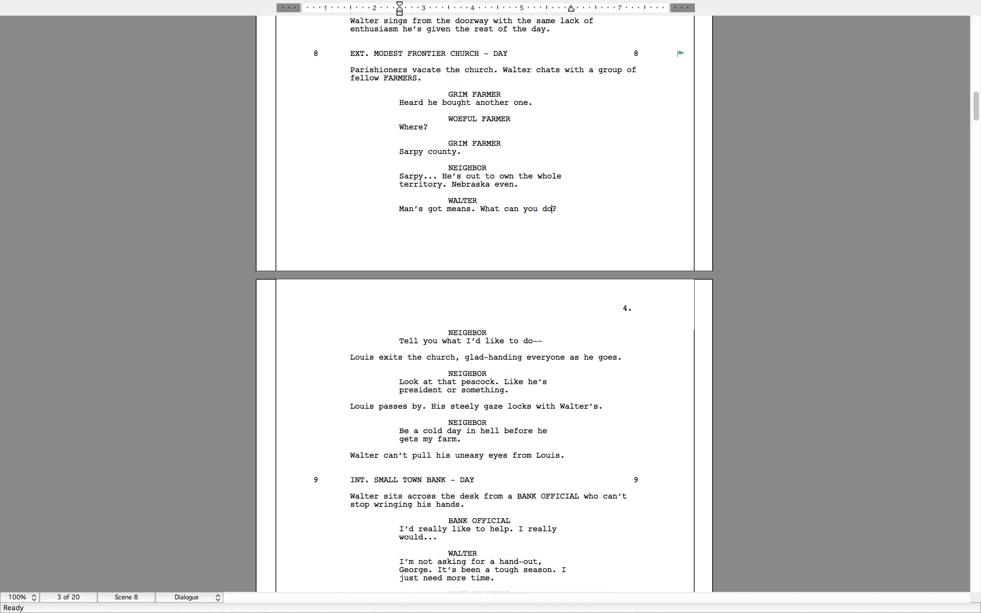
{"action": "key", "text": "shift+Left"}
{"action": "key", "text": "shift+Left"}
{"action": "type", "text": "say"}
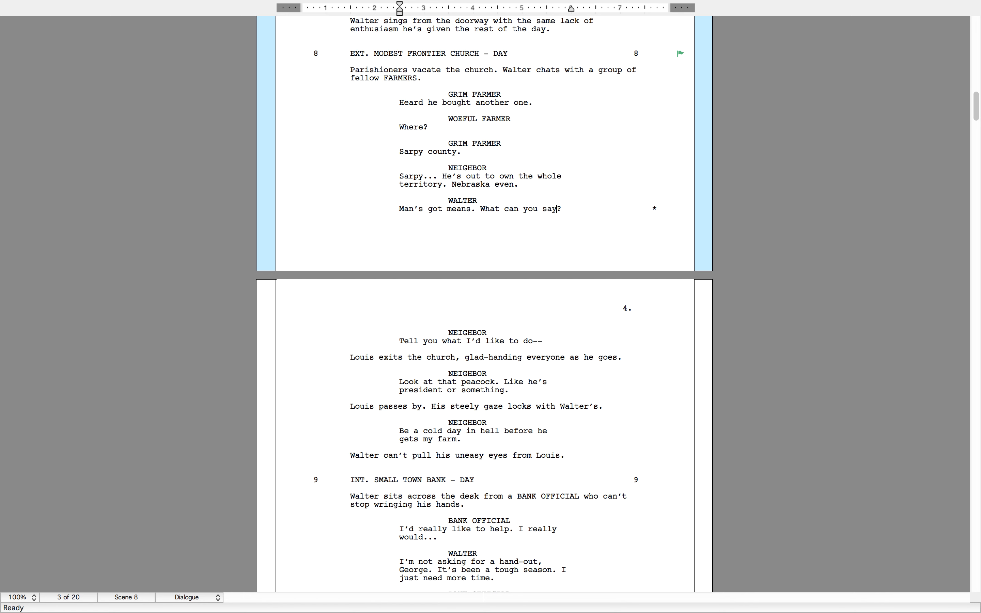
Examine the revision mark beside Walter's closing line and the revision page coloring around scene 8
{"action": "scroll", "coordinate": [623, 177], "scroll_direction": "up", "scroll_amount": 1}
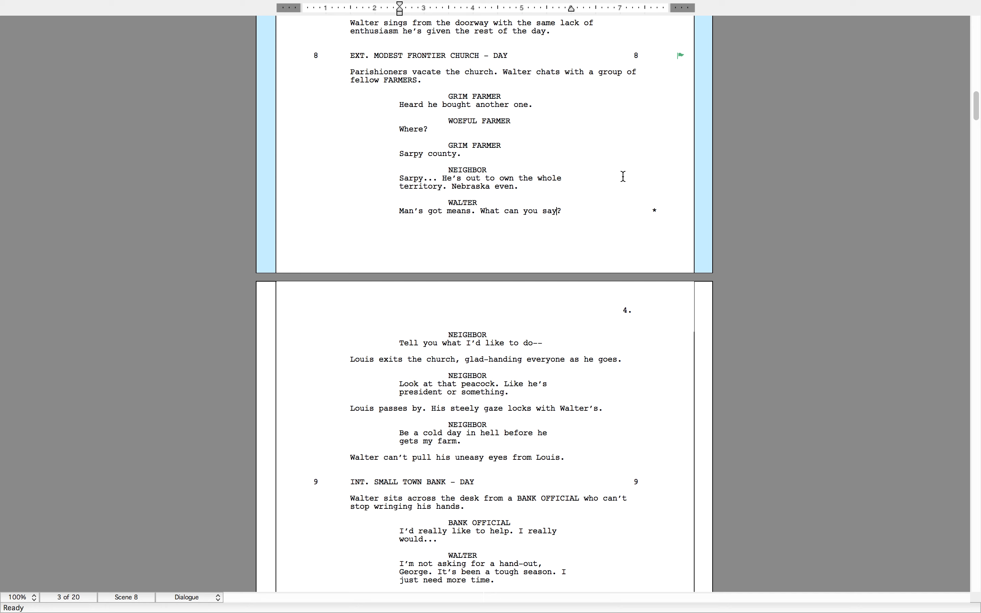
{"action": "scroll", "coordinate": [623, 176], "scroll_direction": "up", "scroll_amount": 3}
{"action": "right_click", "coordinate": [623, 177]}
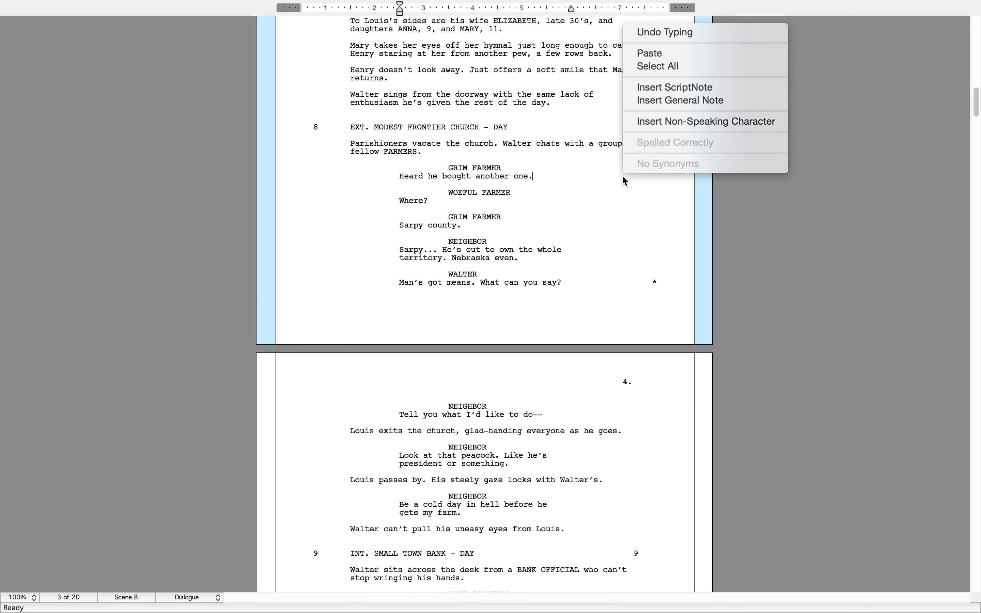
{"action": "left_click", "coordinate": [602, 296]}
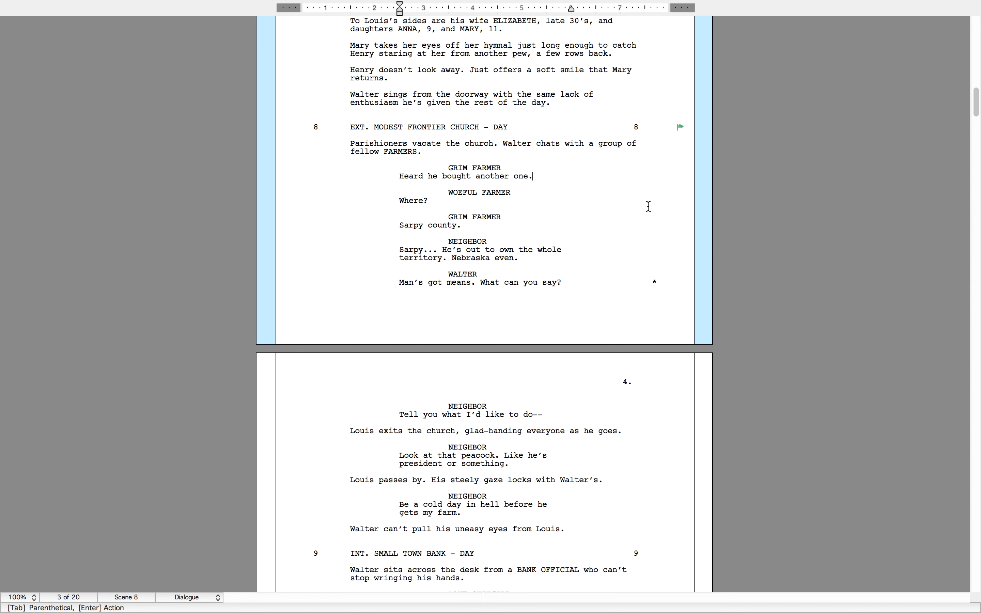
{"action": "scroll", "coordinate": [646, 204], "scroll_direction": "up", "scroll_amount": 5}
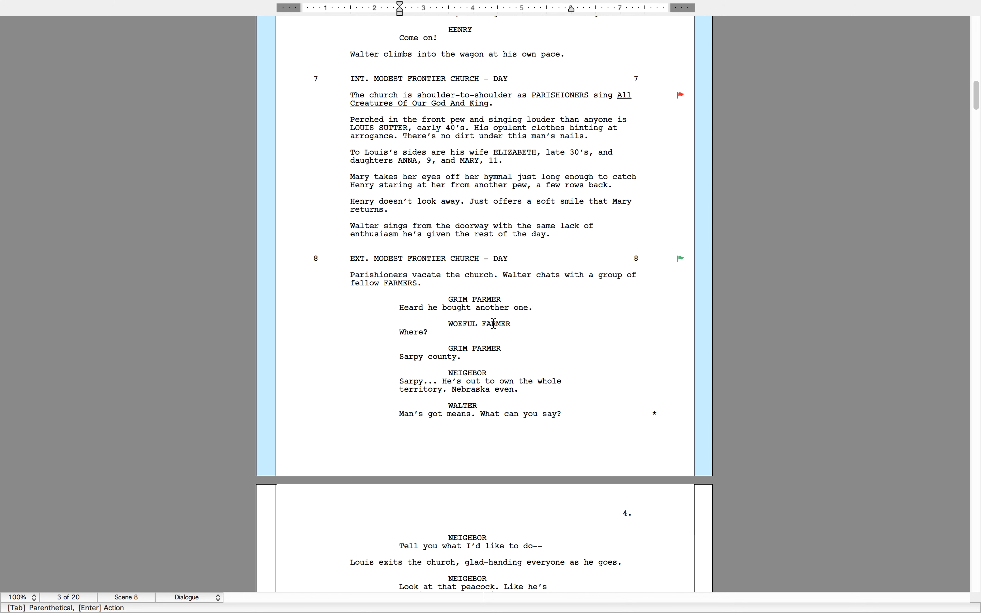
{"action": "scroll", "coordinate": [494, 323], "scroll_direction": "down", "scroll_amount": 3}
{"action": "scroll", "coordinate": [495, 323], "scroll_direction": "down", "scroll_amount": 3}
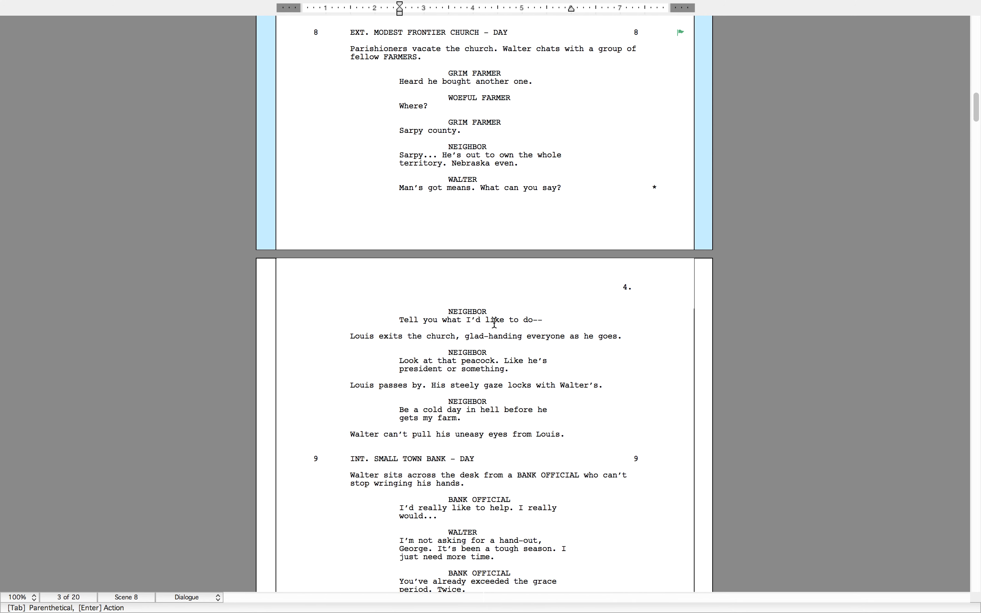
Below "Nothing. Where is he?" at the end of scene 10, insert a new scene heading with the intro "EXT."
{"action": "scroll", "coordinate": [537, 339], "scroll_direction": "down", "scroll_amount": 3}
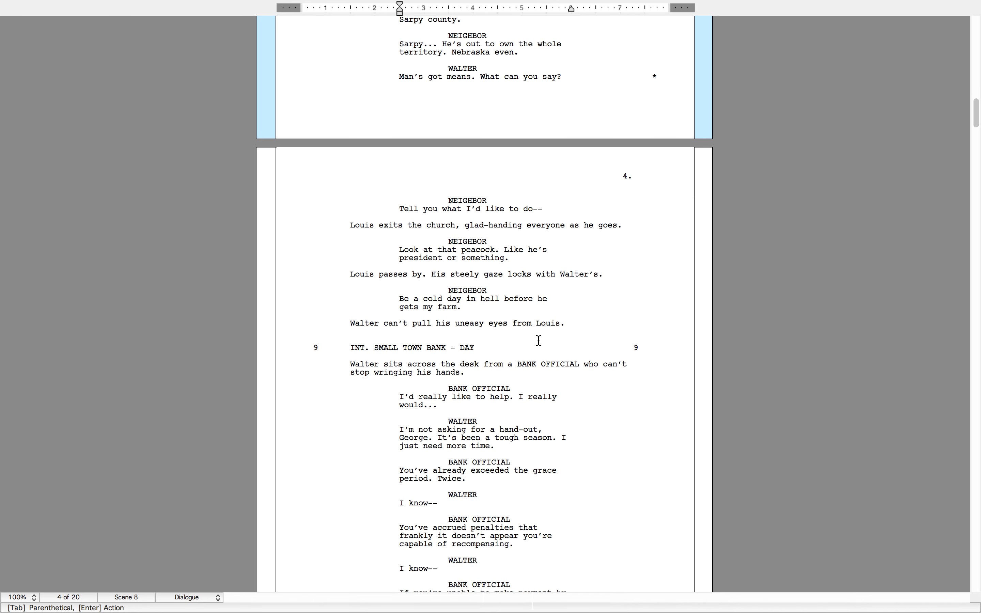
{"action": "scroll", "coordinate": [538, 341], "scroll_direction": "down", "scroll_amount": 6}
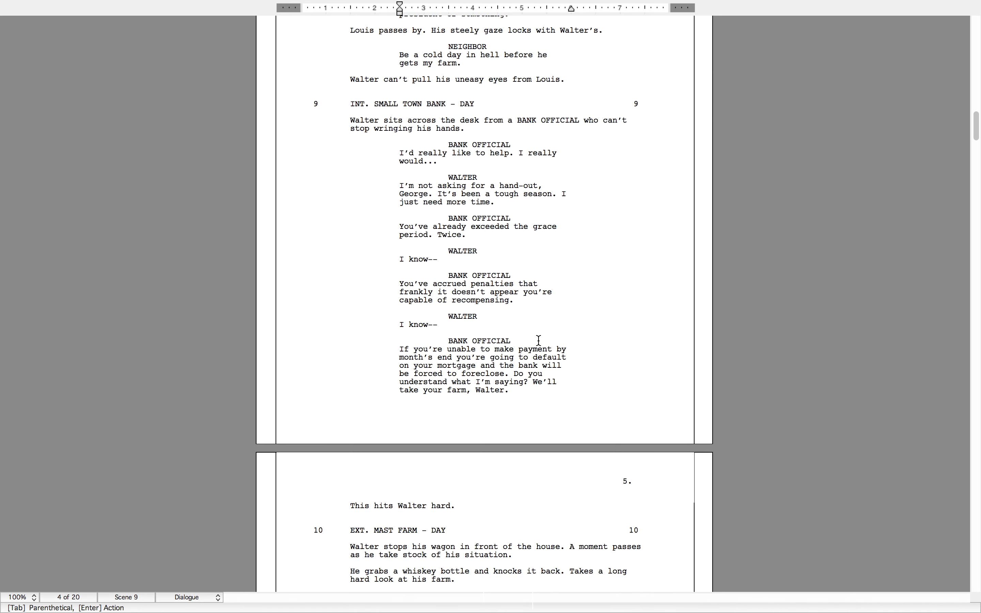
{"action": "scroll", "coordinate": [538, 341], "scroll_direction": "down", "scroll_amount": 3}
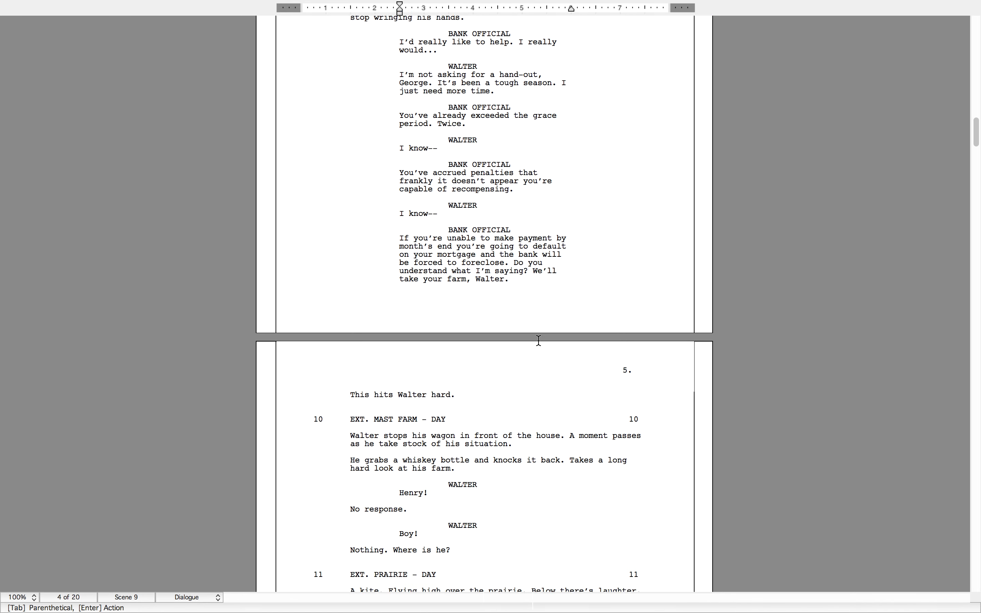
{"action": "scroll", "coordinate": [538, 341], "scroll_direction": "down", "scroll_amount": 5}
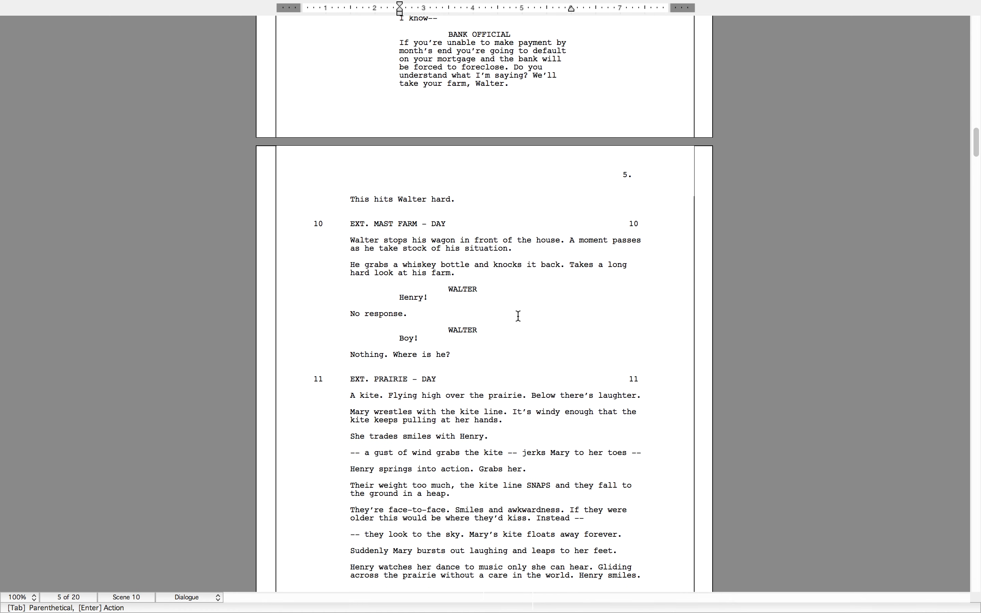
{"action": "left_click", "coordinate": [477, 355]}
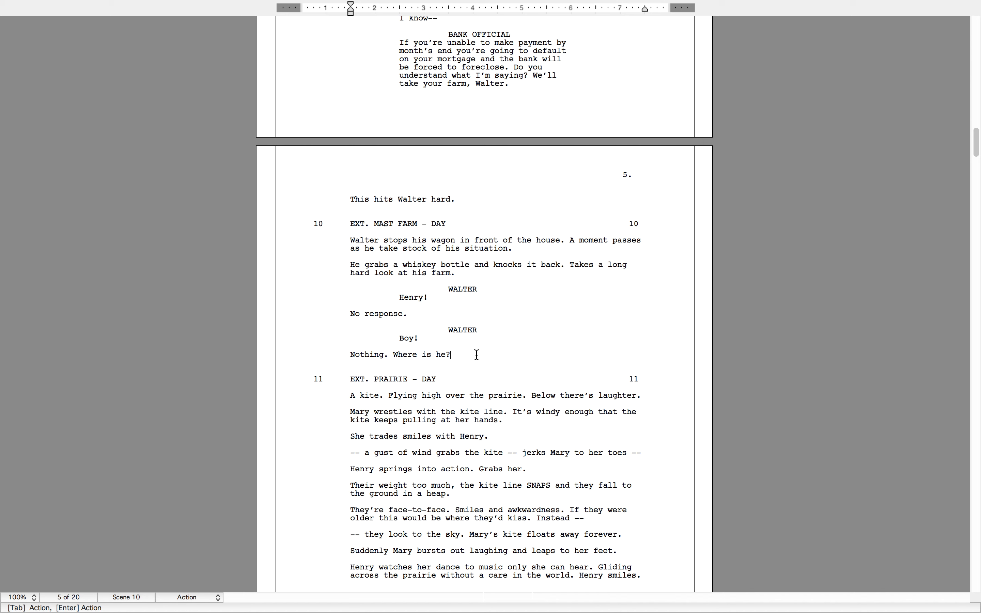
{"action": "key", "text": "Return"}
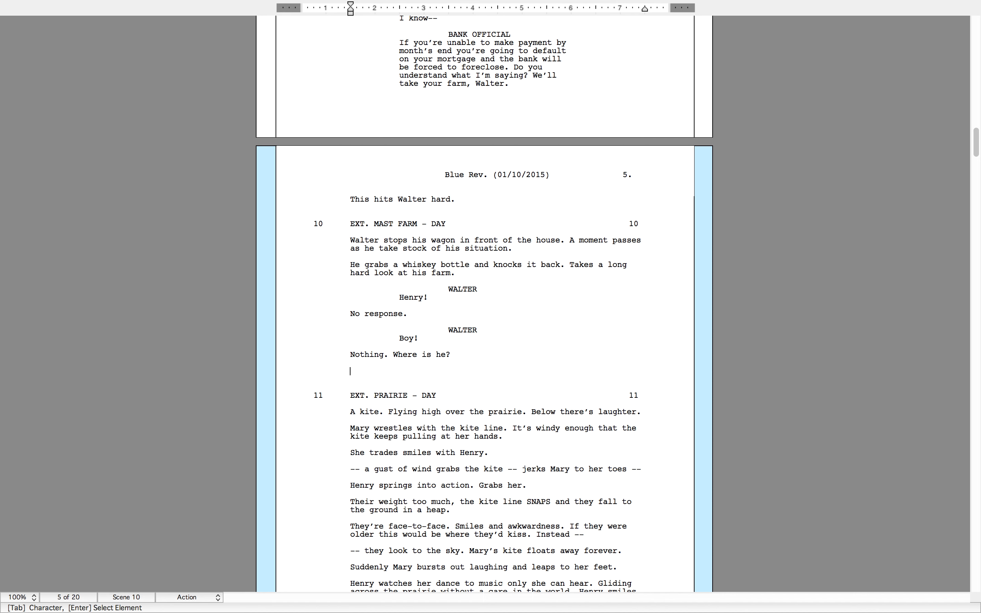
{"action": "key", "text": "Return"}
{"action": "type", "text": "s"}
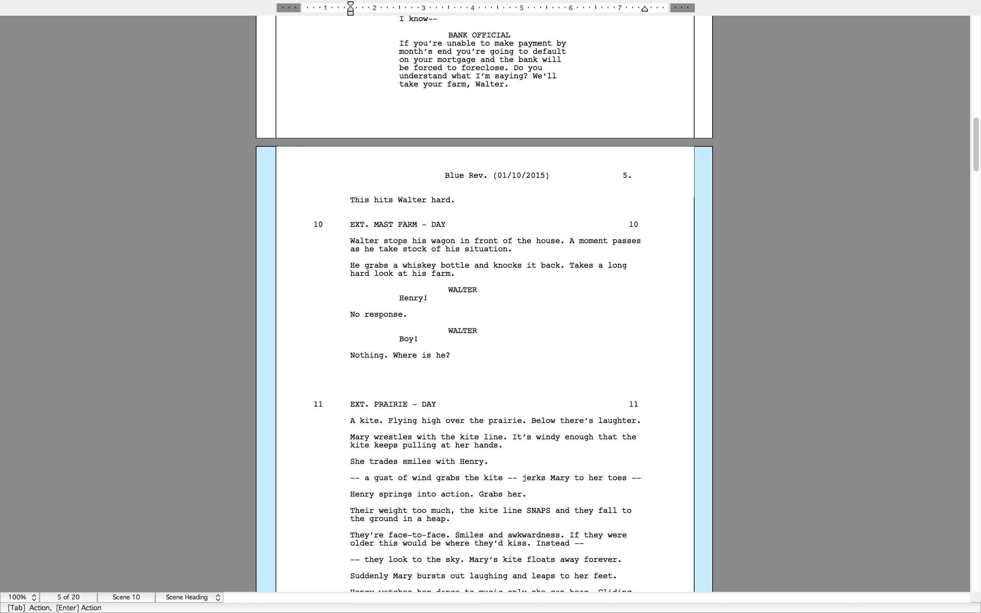
{"action": "type", "text": "E"}
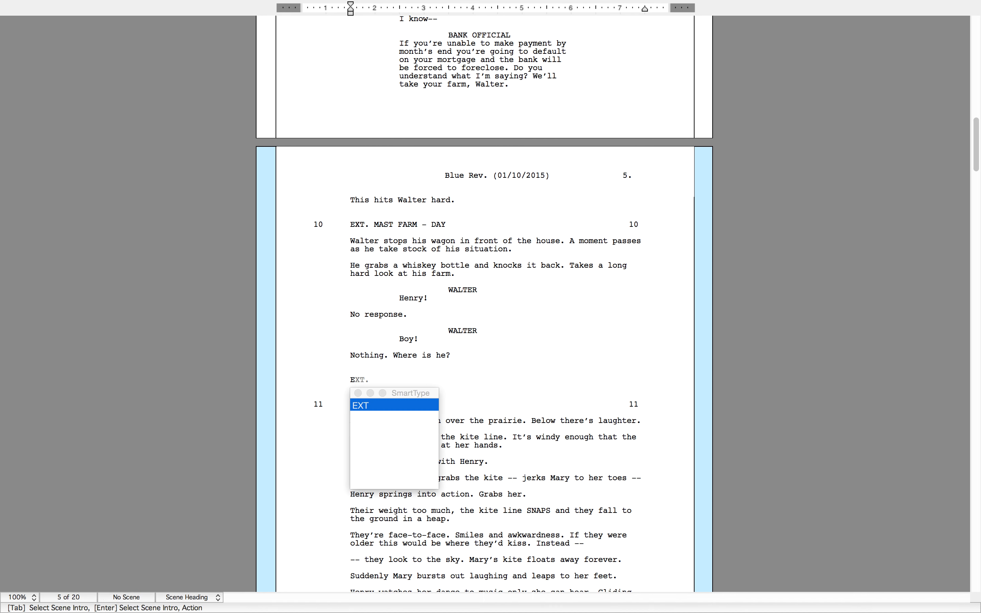
{"action": "key", "text": "Tab"}
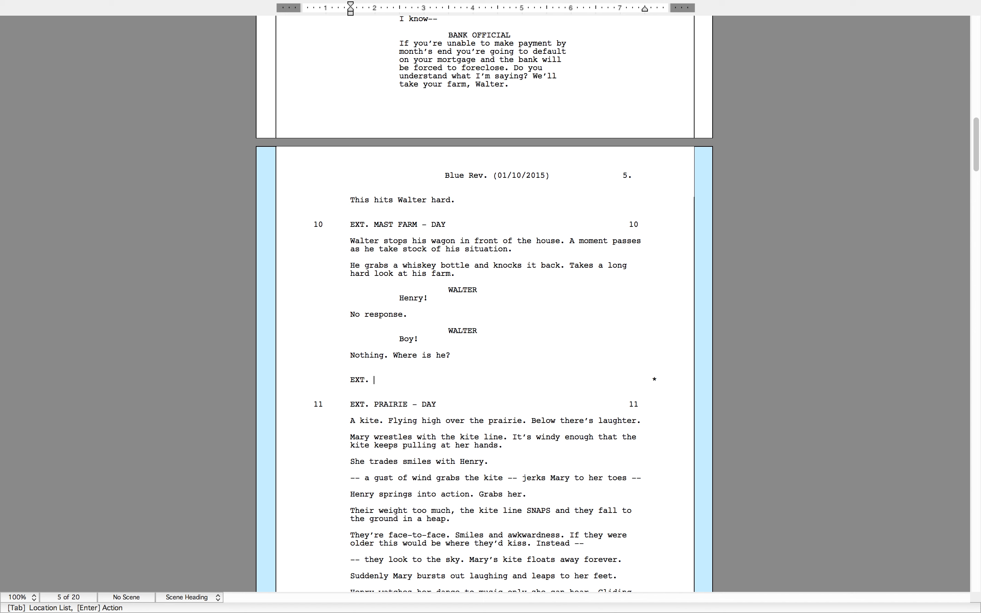
{"action": "key", "text": "Return"}
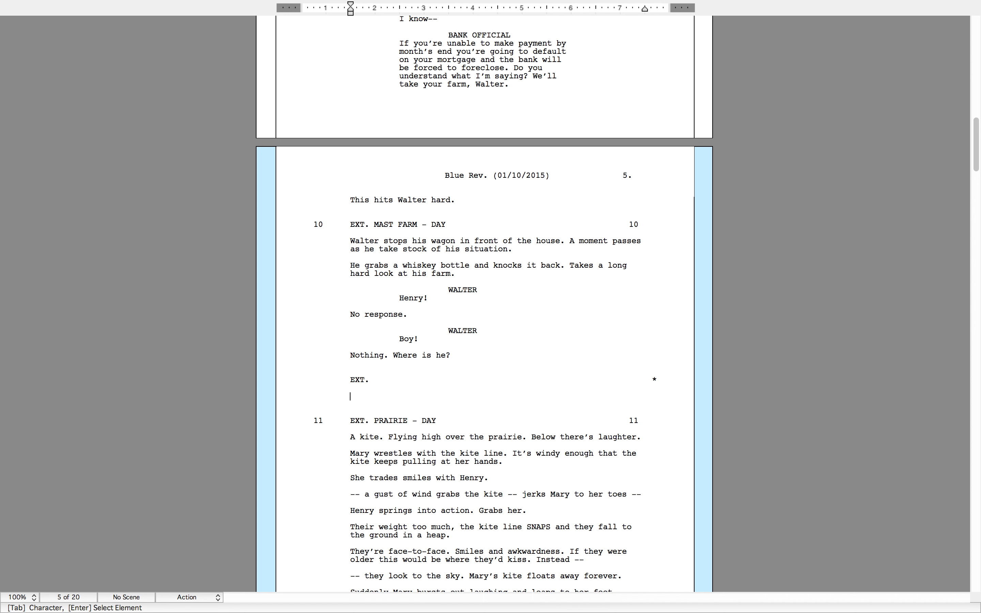
{"action": "key", "text": "BackSpace"}
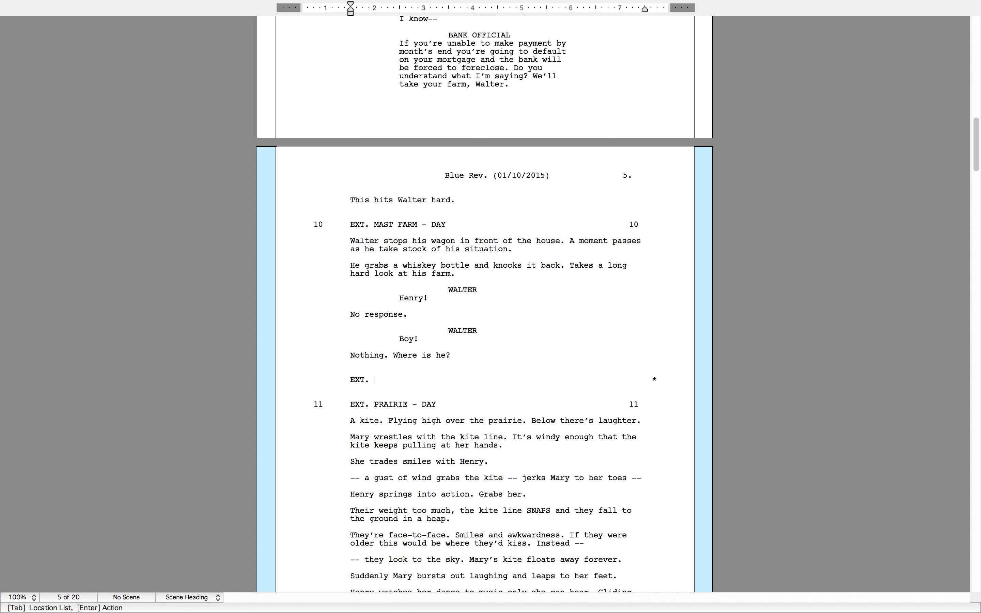
Complete the new scene heading with the location MAST FARM and the time of day LATER
{"action": "type", "text": "M"}
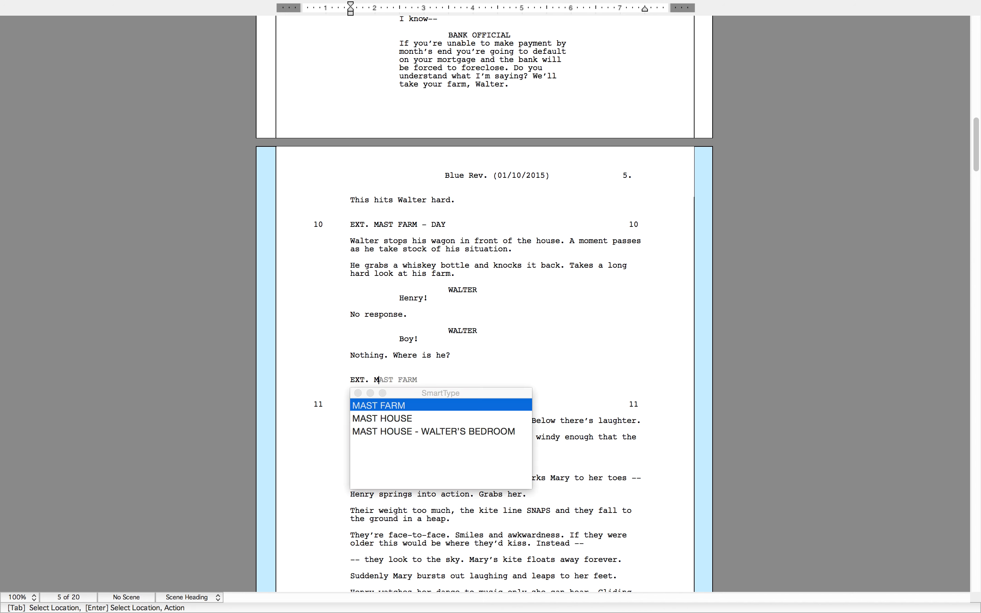
{"action": "key", "text": "Tab"}
{"action": "key", "text": "Tab"}
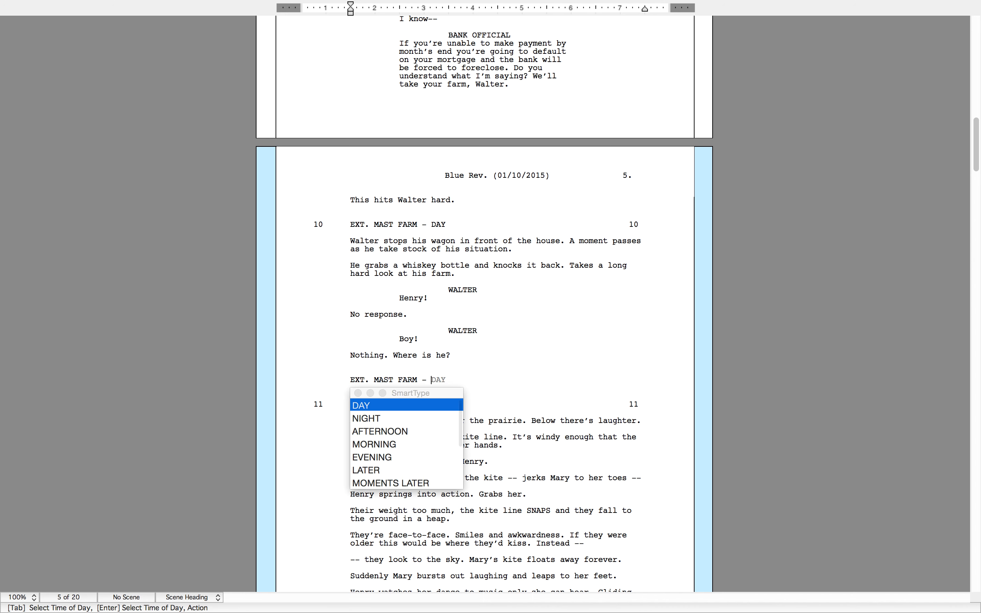
{"action": "key", "text": "Down"}
{"action": "key", "text": "Down"}
{"action": "key", "text": "Down"}
{"action": "key", "text": "Down"}
{"action": "key", "text": "Down"}
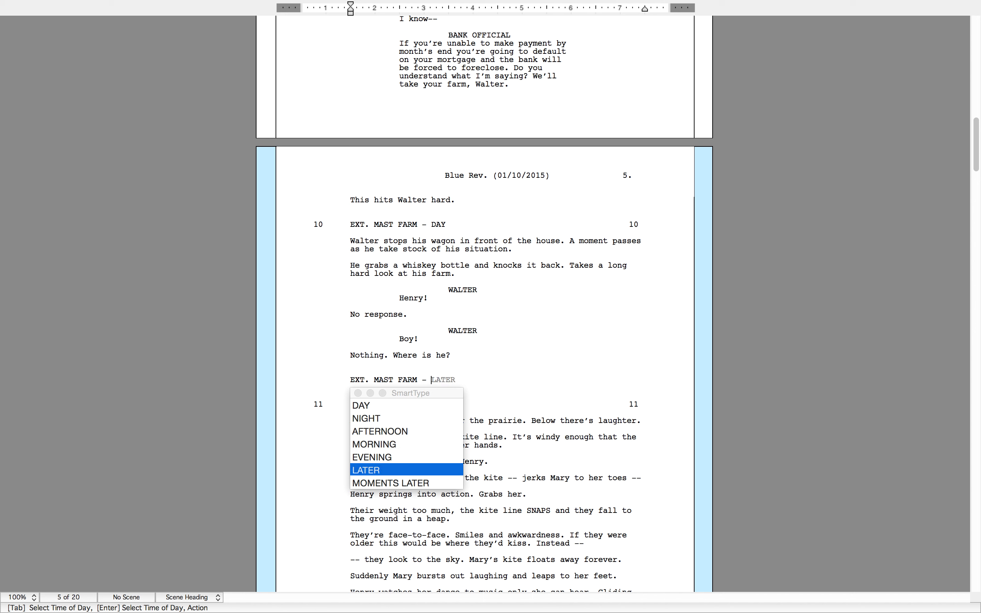
{"action": "key", "text": "Return"}
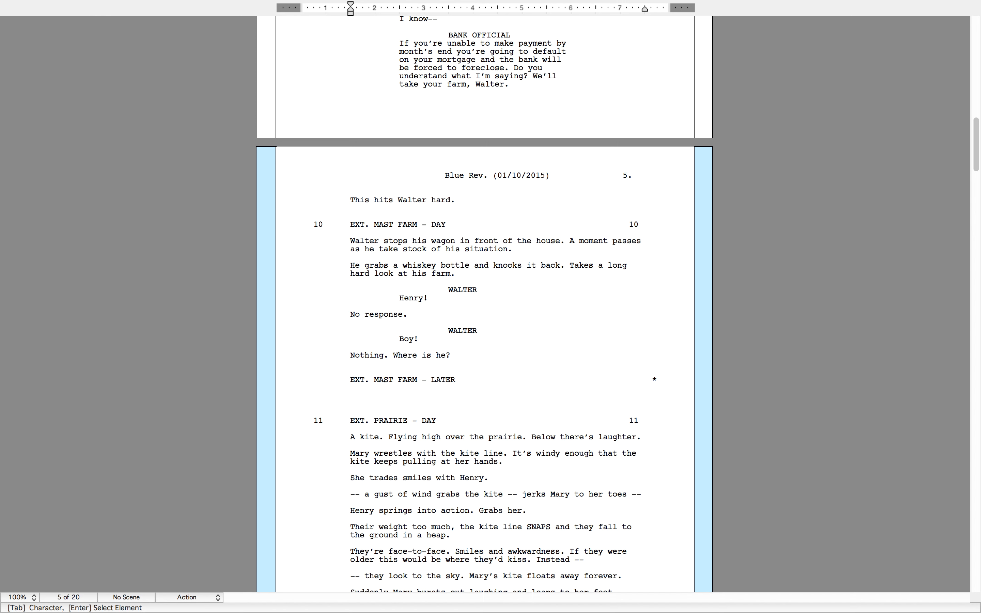
Write the action line "He walks away from the scene." under the EXT. MAST FARM - LATER heading
{"action": "type", "text": "He walks"}
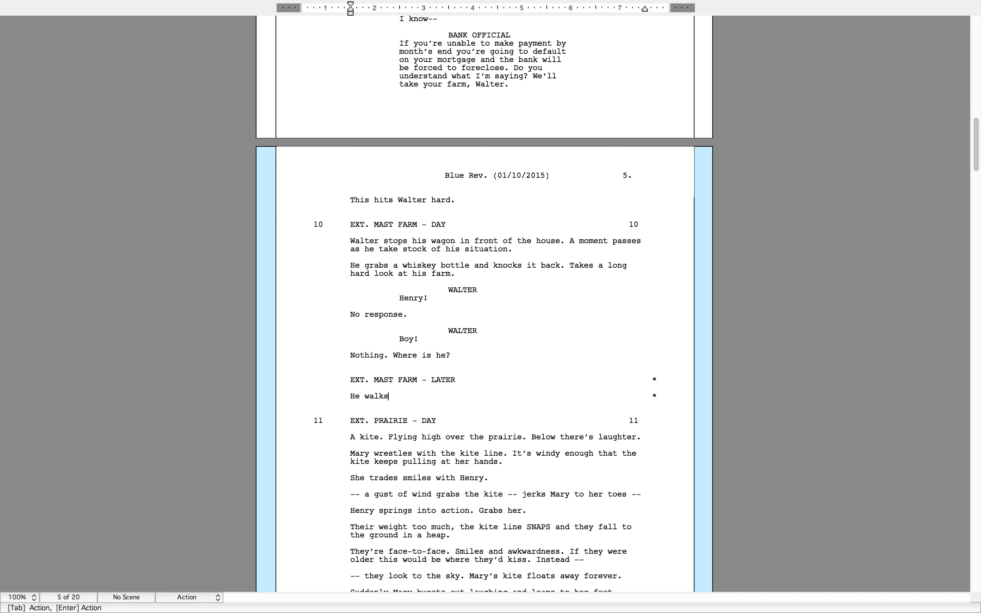
{"action": "type", "text": " away from rhe"}
{"action": "key", "text": "BackSpace"}
{"action": "key", "text": "BackSpace"}
{"action": "key", "text": "BackSpace"}
{"action": "key", "text": "BackSpace"}
{"action": "type", "text": "the comotion."}
{"action": "key", "text": "BackSpace"}
{"action": "key", "text": "BackSpace"}
{"action": "key", "text": "BackSpace"}
{"action": "key", "text": "BackSpace"}
{"action": "key", "text": "BackSpace"}
{"action": "key", "text": "BackSpace"}
{"action": "key", "text": "BackSpace"}
{"action": "key", "text": "BackSpace"}
{"action": "key", "text": "BackSpace"}
{"action": "type", "text": "scene."}
Add a line of dialogue for WALTER below the new action: "I will see you guys later."
{"action": "key", "text": "Return"}
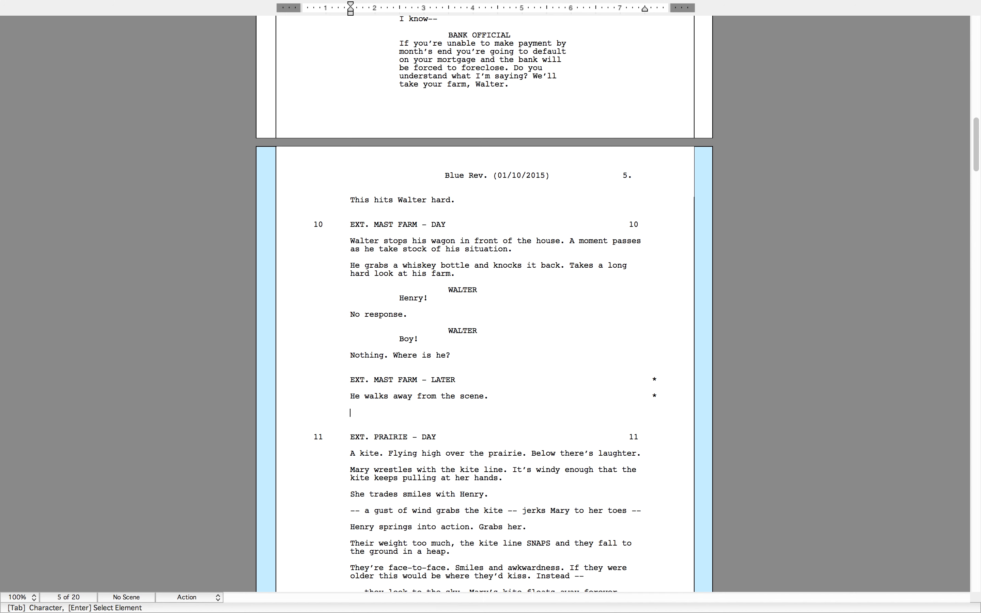
{"action": "key", "text": "Tab"}
{"action": "type", "text": "W"}
{"action": "key", "text": "Return"}
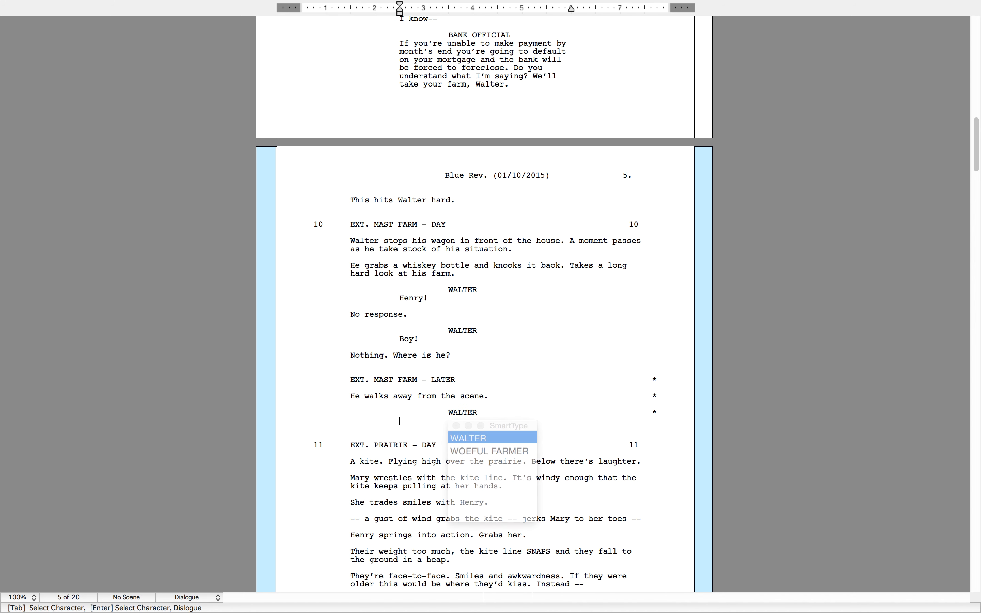
{"action": "type", "text": "I "}
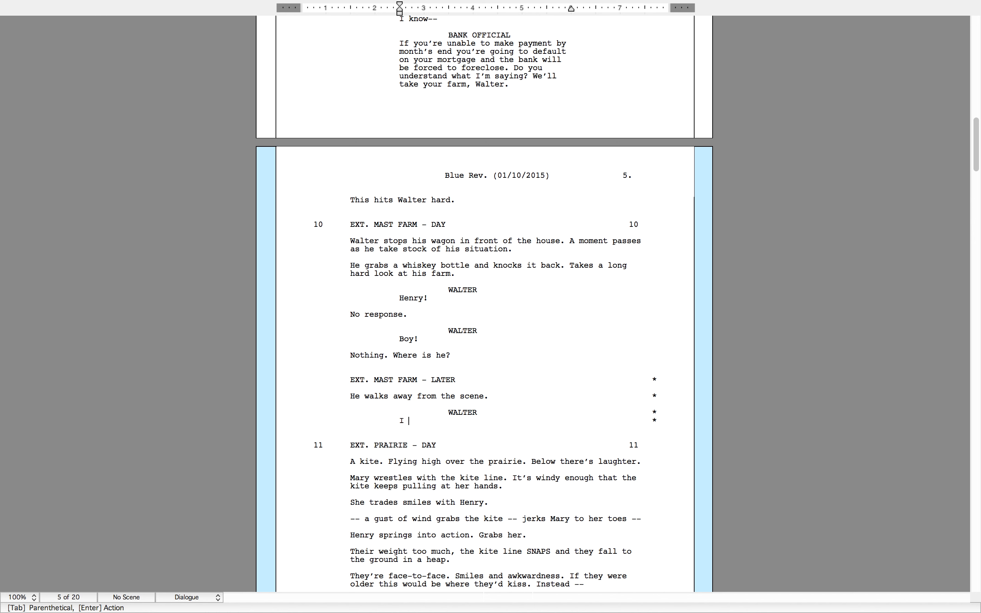
{"action": "type", "text": "will see you guys later."}
Number the newly added scene by renumbering the scene headings from 1 while keeping existing numbers
{"action": "left_click", "coordinate": [371, 357]}
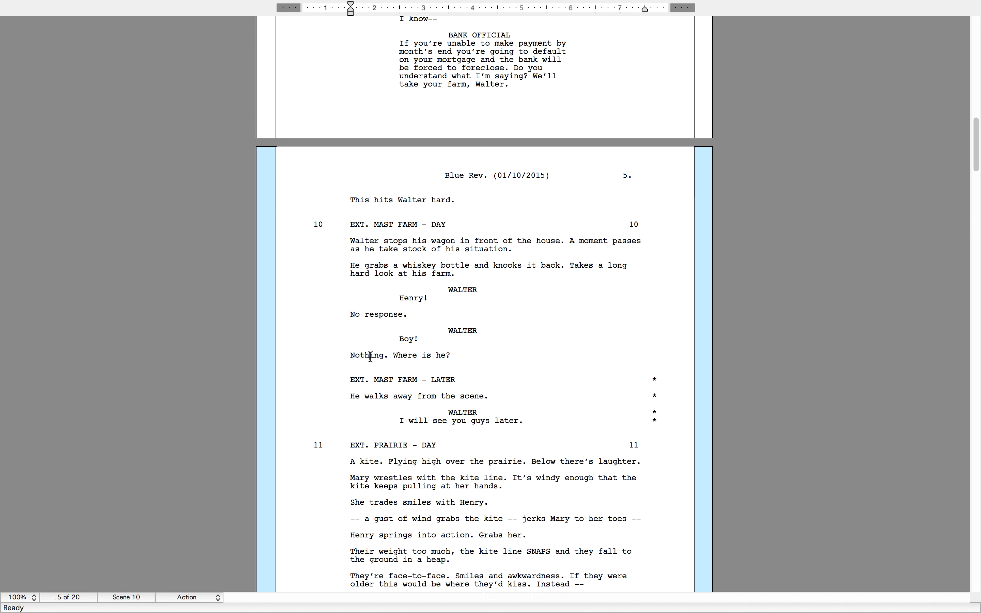
{"action": "left_click", "coordinate": [357, 378]}
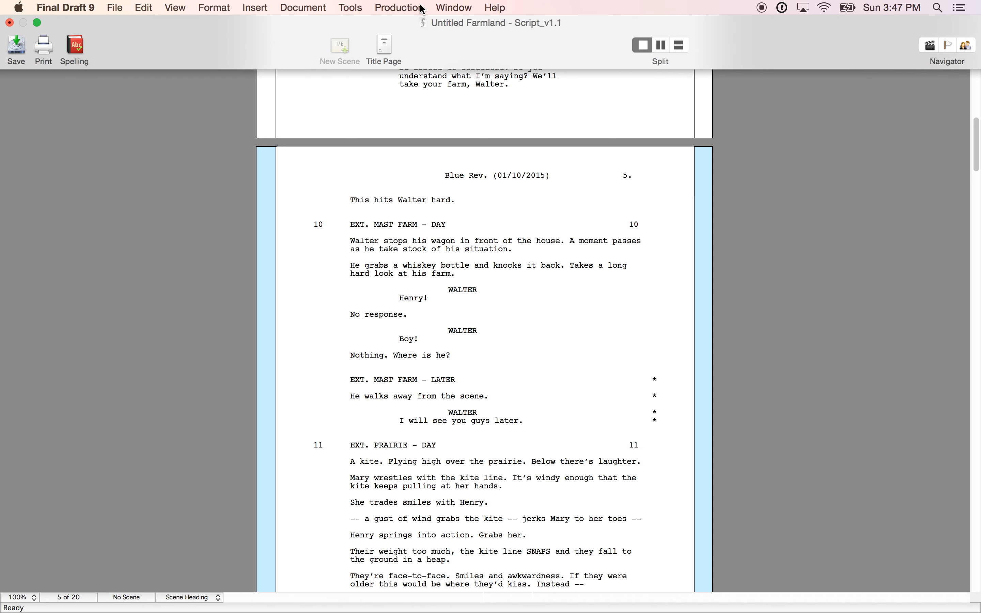
{"action": "left_click", "coordinate": [421, 8]}
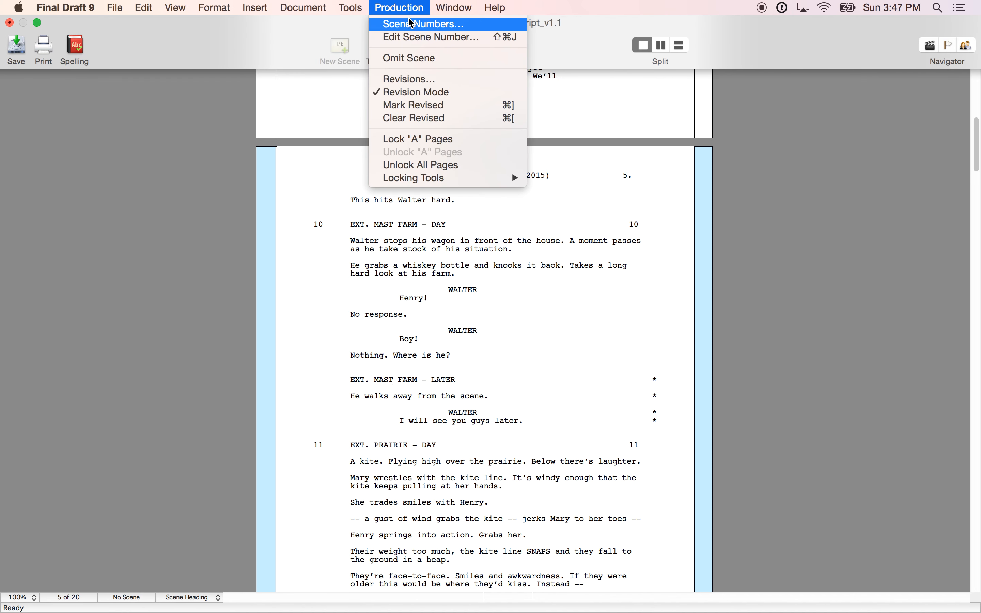
{"action": "left_click", "coordinate": [434, 27]}
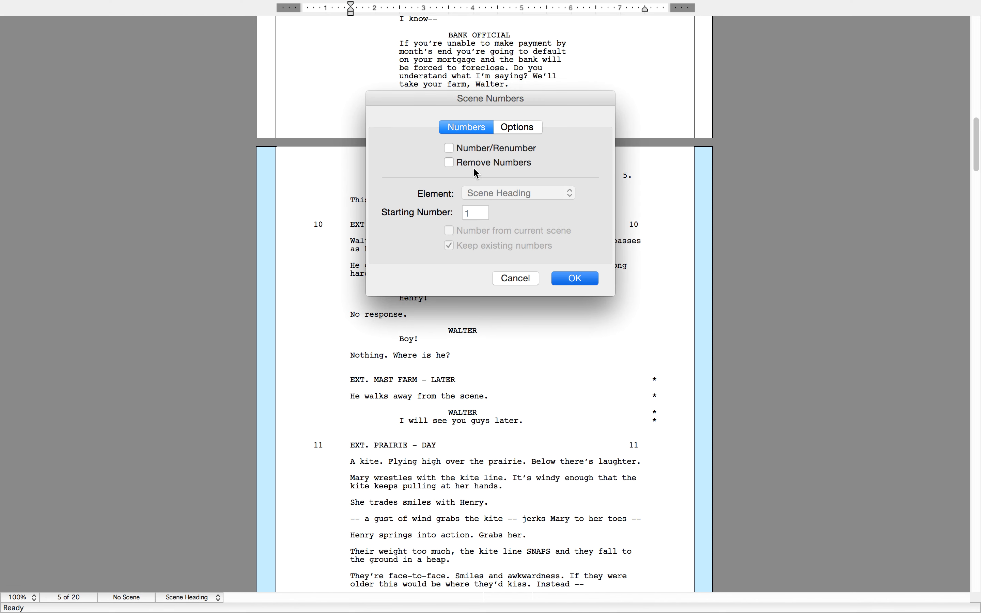
{"action": "left_click", "coordinate": [502, 154]}
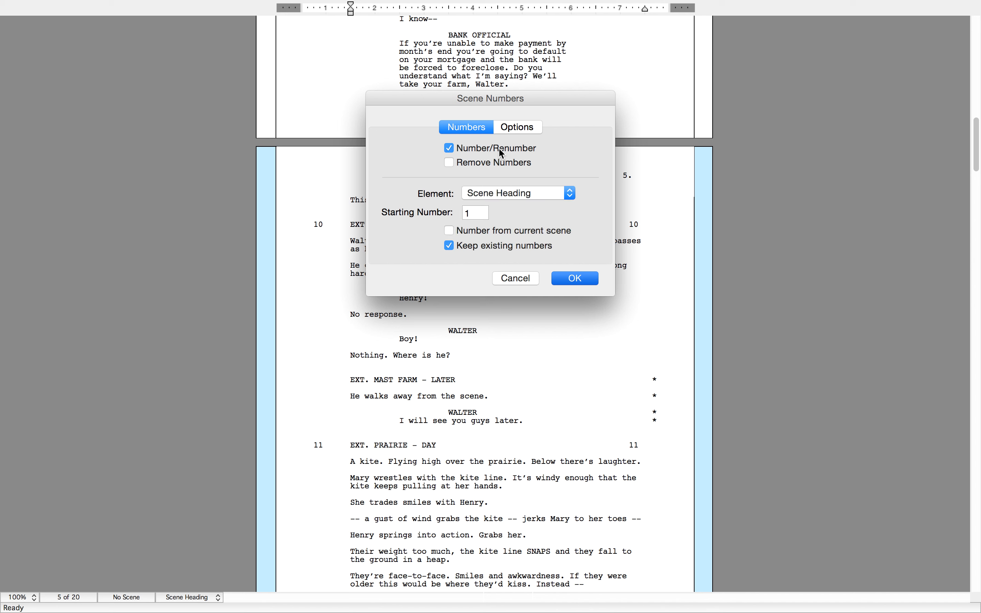
{"action": "left_click", "coordinate": [575, 278]}
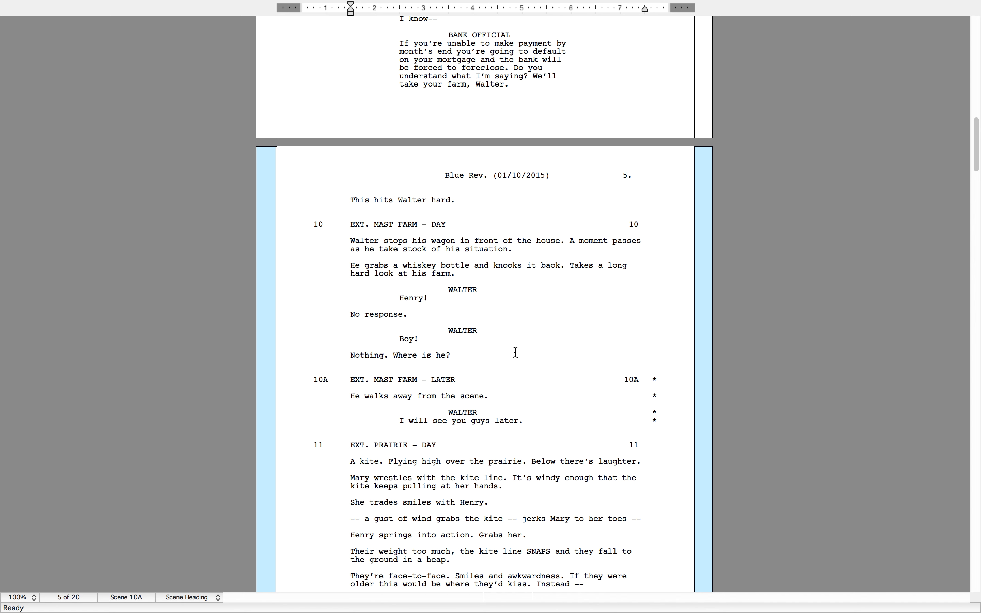
Examine the page breaks, page numbers and revision coloring from the inserted scene through page 6
{"action": "scroll", "coordinate": [516, 351], "scroll_direction": "up", "scroll_amount": 2}
{"action": "scroll", "coordinate": [515, 352], "scroll_direction": "down", "scroll_amount": 5}
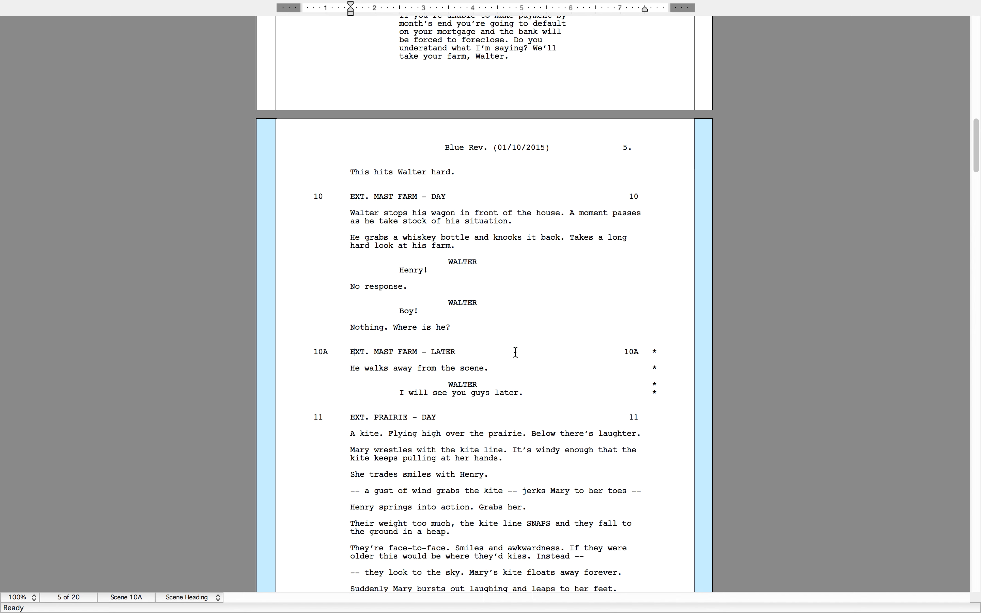
{"action": "scroll", "coordinate": [516, 352], "scroll_direction": "down", "scroll_amount": 6}
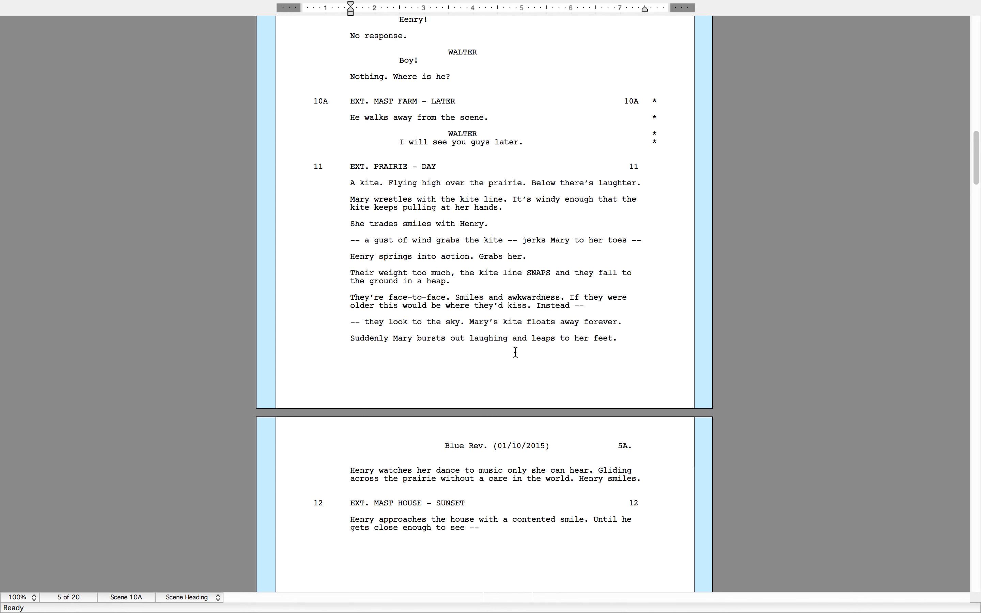
{"action": "scroll", "coordinate": [515, 352], "scroll_direction": "down", "scroll_amount": 2}
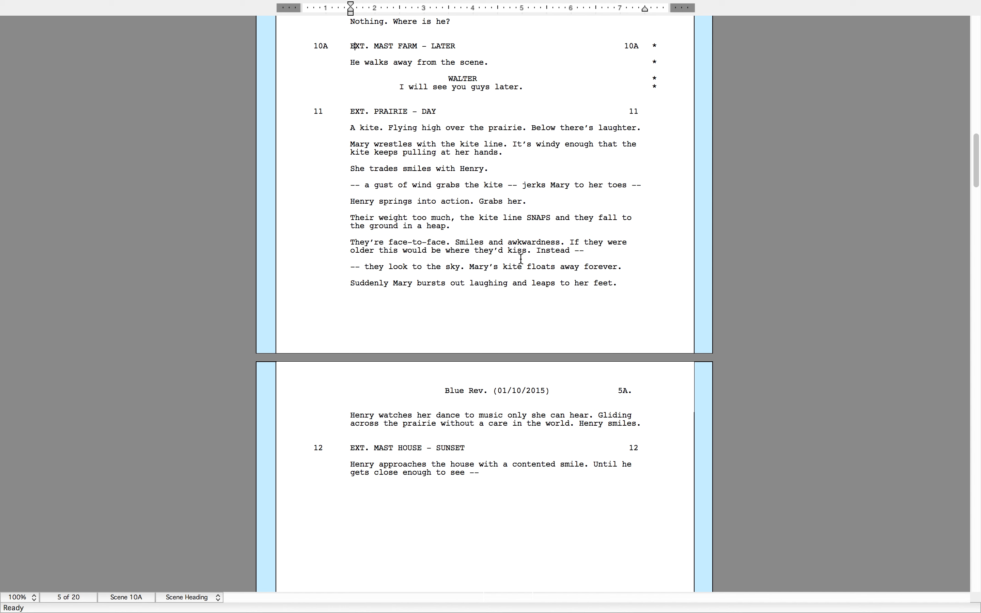
{"action": "scroll", "coordinate": [534, 160], "scroll_direction": "down", "scroll_amount": 7}
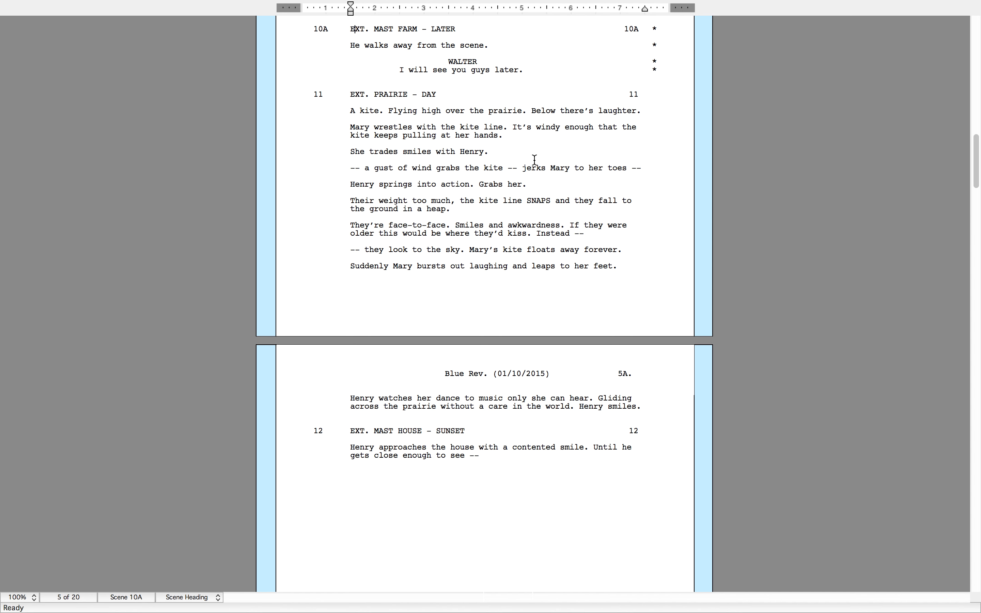
{"action": "scroll", "coordinate": [534, 160], "scroll_direction": "down", "scroll_amount": 15}
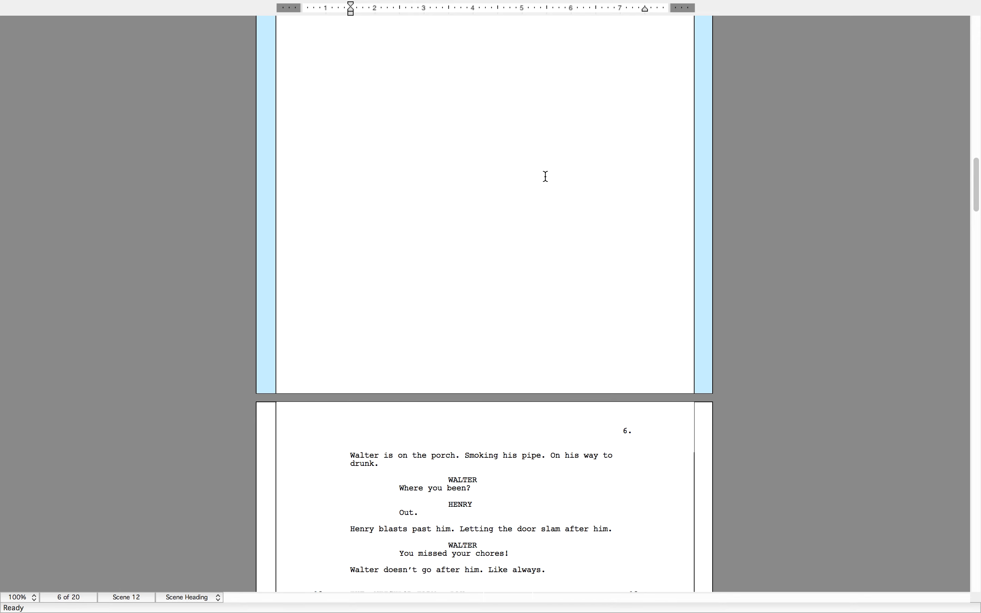
Check how page 5A continues from the end of scene 11 on the preceding page
{"action": "scroll", "coordinate": [545, 176], "scroll_direction": "up", "scroll_amount": 8}
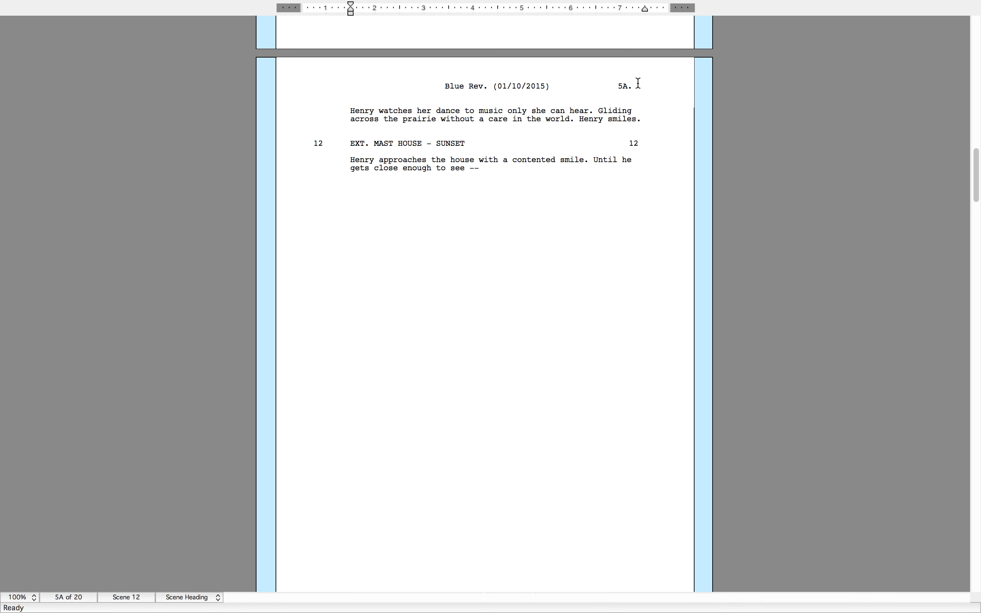
{"action": "scroll", "coordinate": [525, 273], "scroll_direction": "up", "scroll_amount": 1}
{"action": "scroll", "coordinate": [525, 274], "scroll_direction": "up", "scroll_amount": 10}
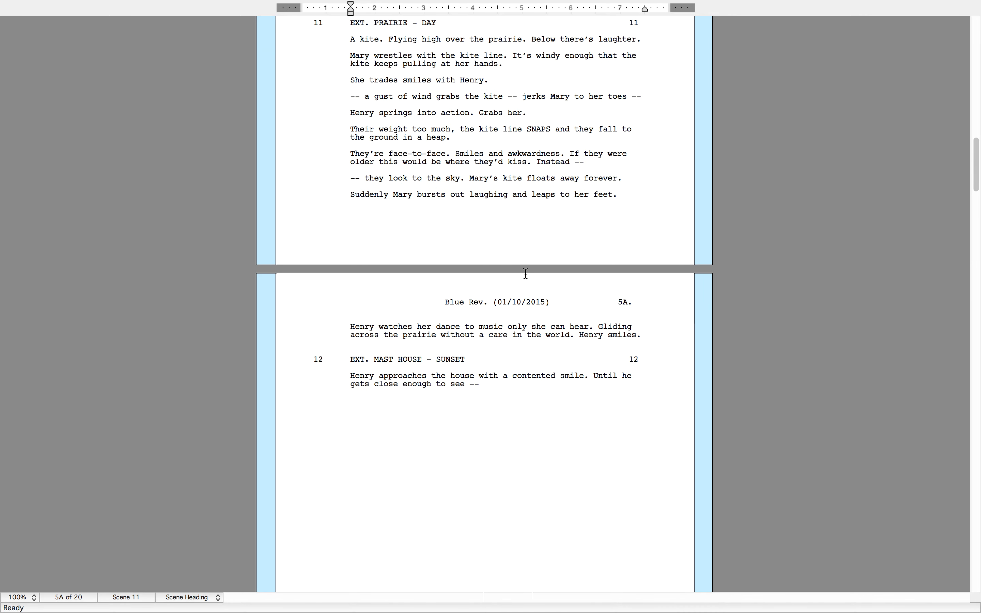
{"action": "scroll", "coordinate": [525, 274], "scroll_direction": "up", "scroll_amount": 1}
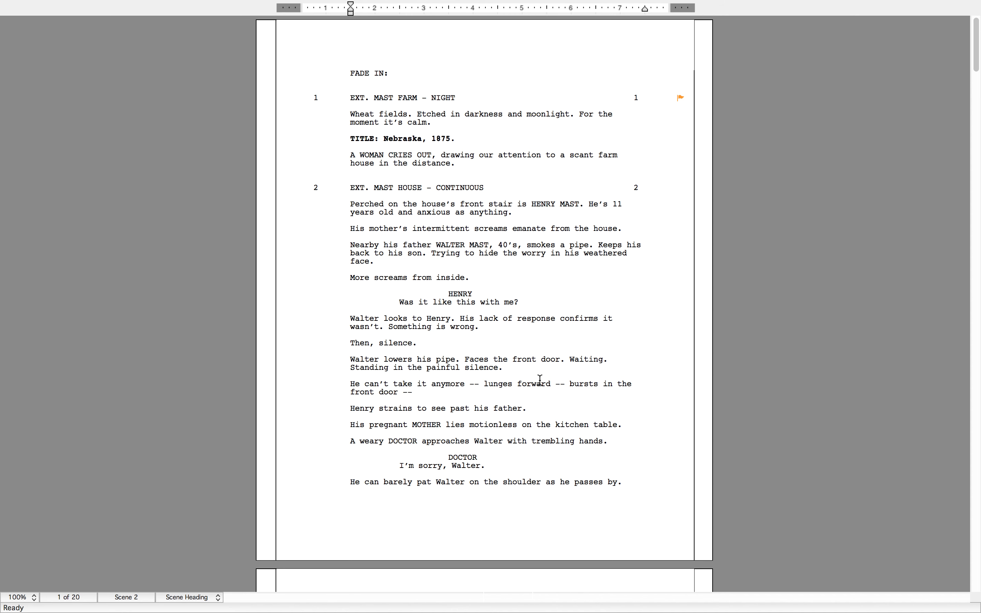
Omit scene 2, EXT. MAST HOUSE - CONTINUOUS, while keeping its scene number in the script
{"action": "scroll", "coordinate": [539, 380], "scroll_direction": "down", "scroll_amount": 5}
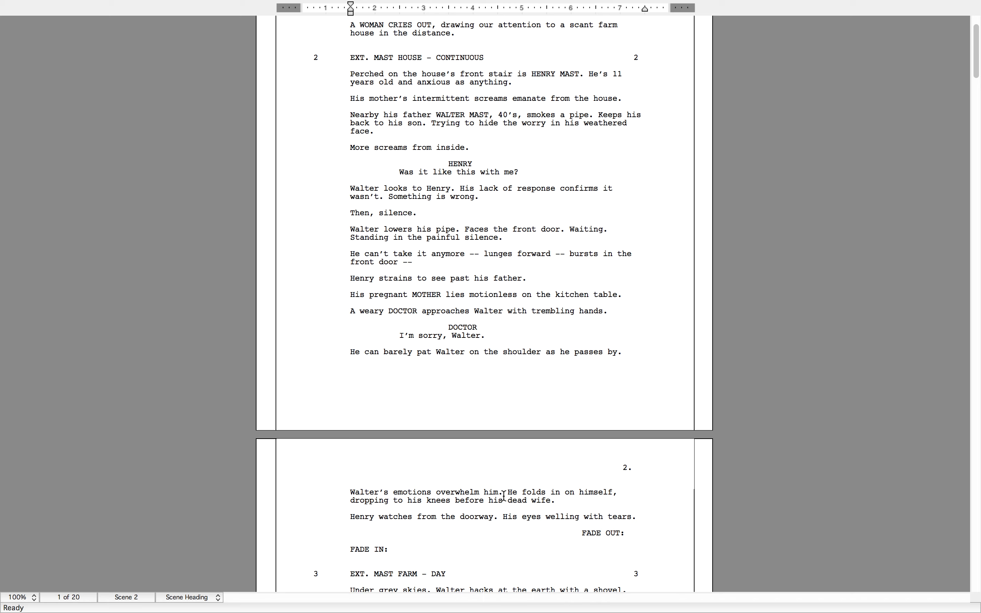
{"action": "scroll", "coordinate": [503, 496], "scroll_direction": "down", "scroll_amount": 20}
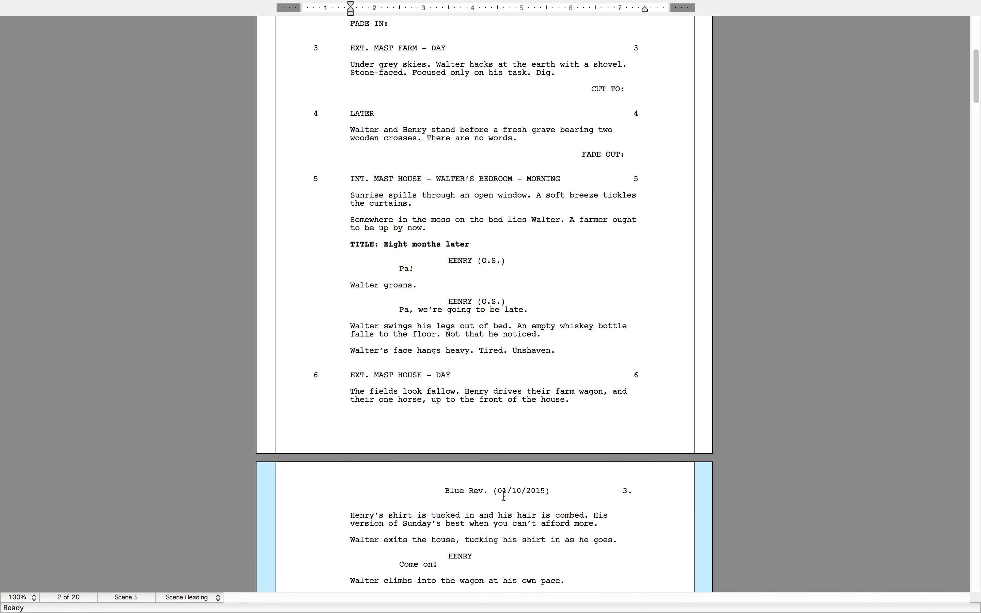
{"action": "scroll", "coordinate": [504, 495], "scroll_direction": "up", "scroll_amount": 16}
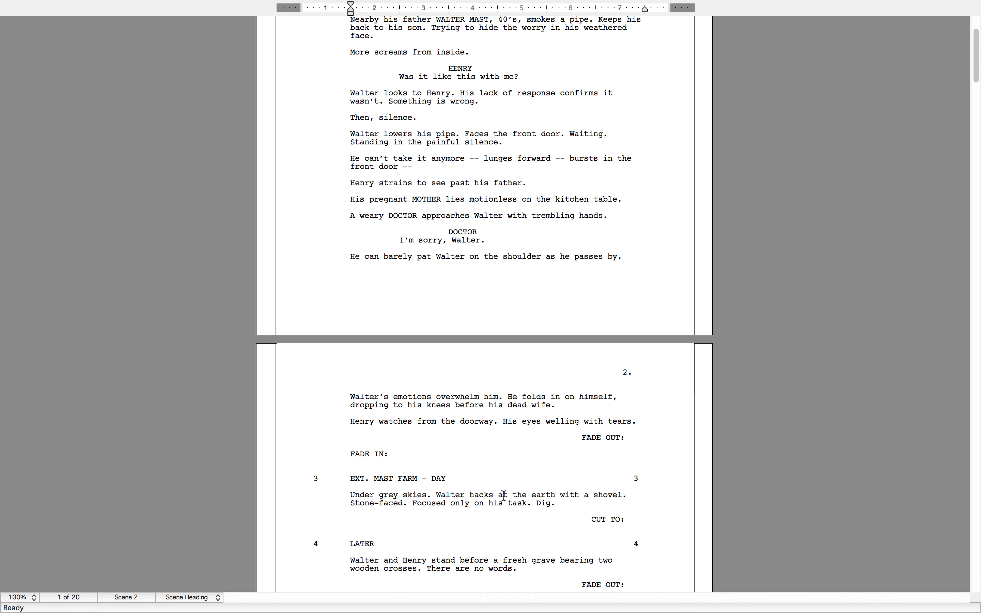
{"action": "scroll", "coordinate": [503, 495], "scroll_direction": "up", "scroll_amount": 3}
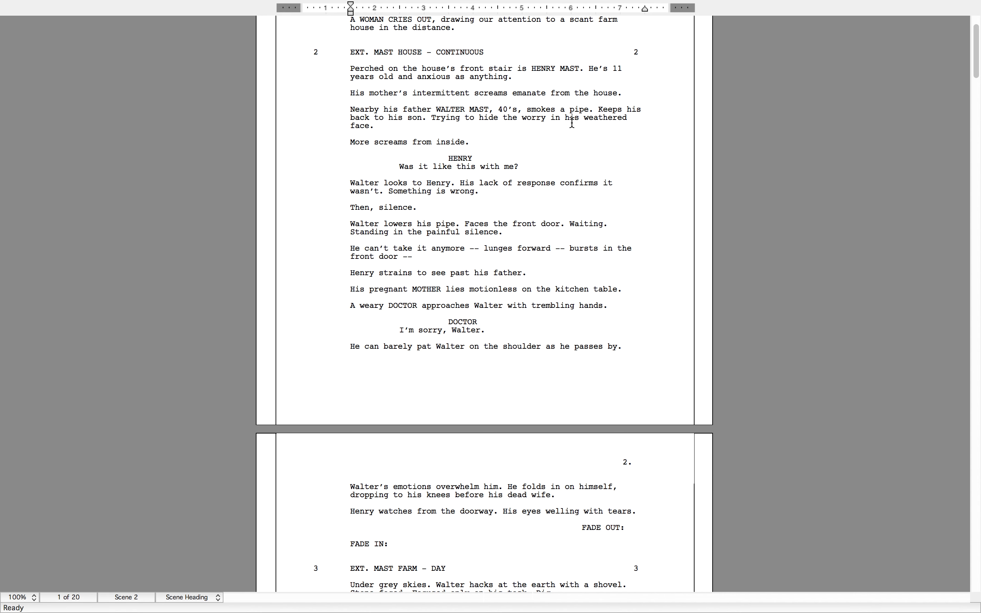
{"action": "scroll", "coordinate": [572, 123], "scroll_direction": "up", "scroll_amount": 5}
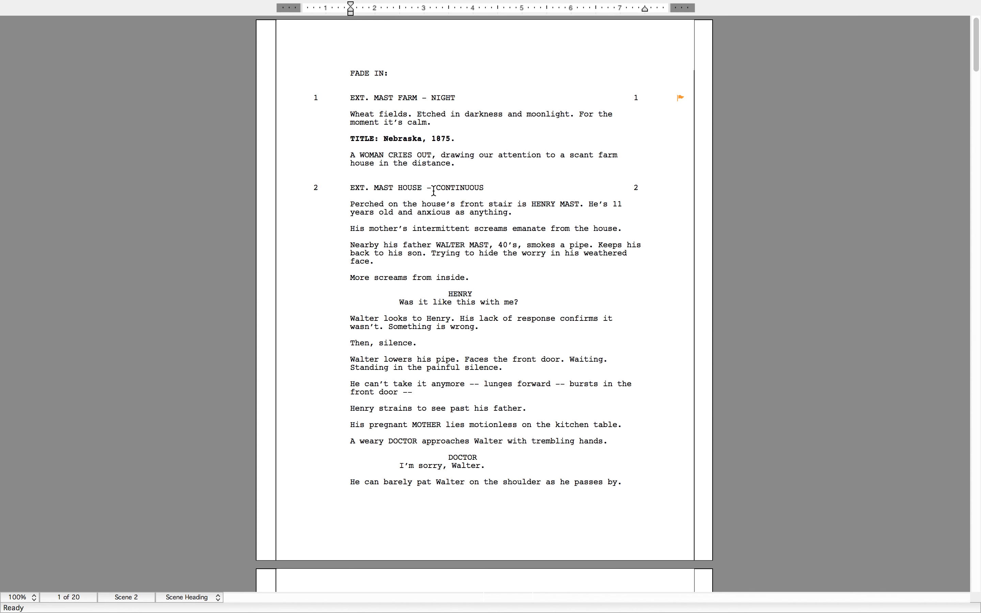
{"action": "mouse_move", "coordinate": [286, 2]}
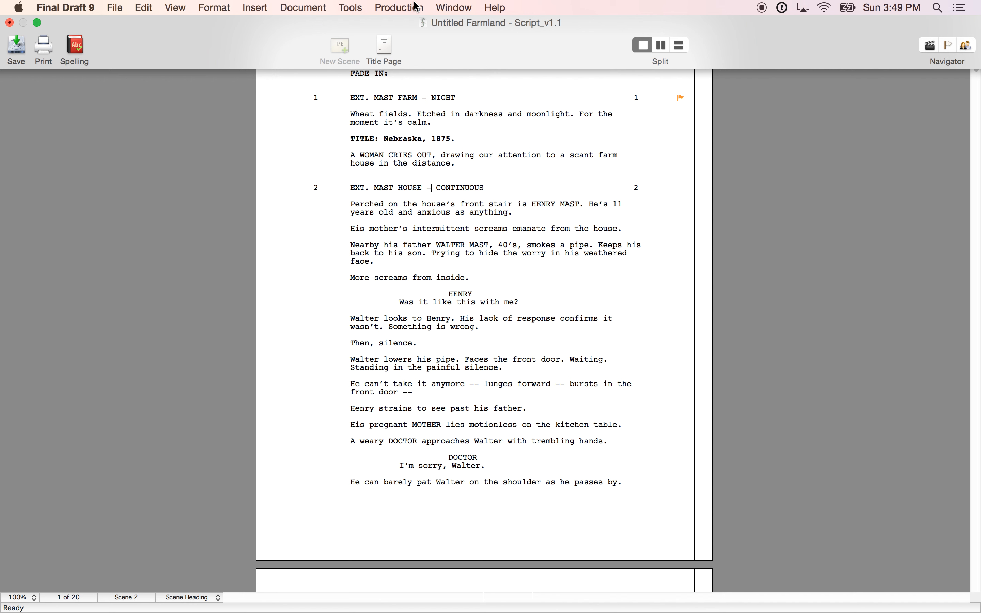
{"action": "left_click", "coordinate": [416, 6]}
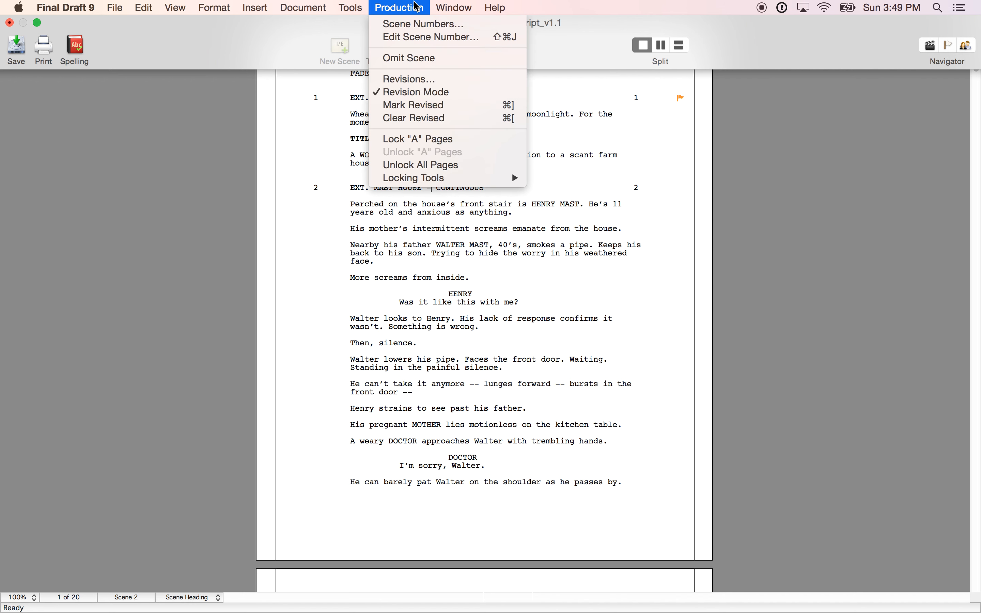
{"action": "left_click", "coordinate": [491, 60]}
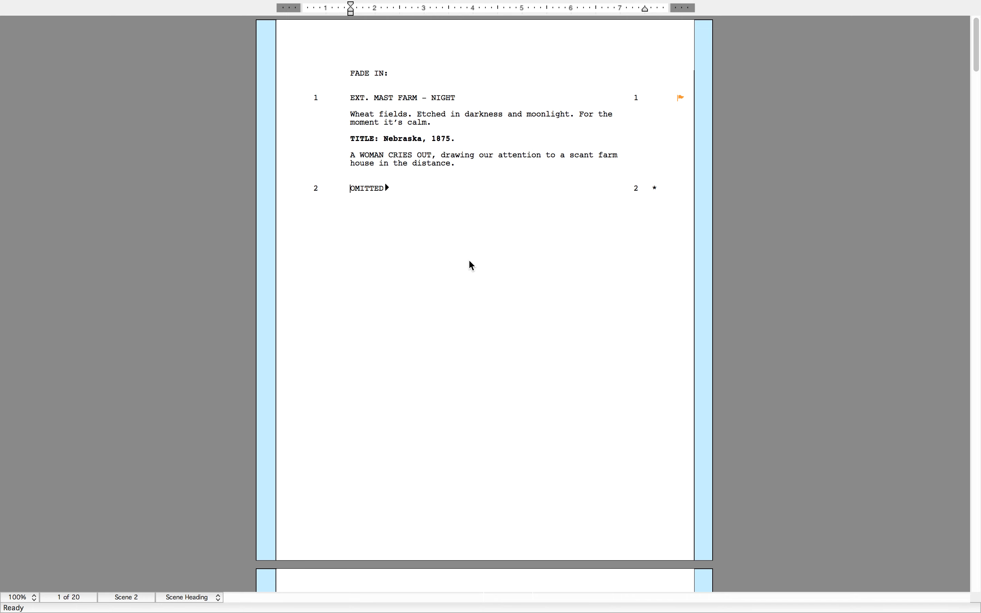
Examine how omitting scene 2 affects the layout, revision marks and page breaks of pages 1 and 2
{"action": "scroll", "coordinate": [470, 264], "scroll_direction": "down", "scroll_amount": 5}
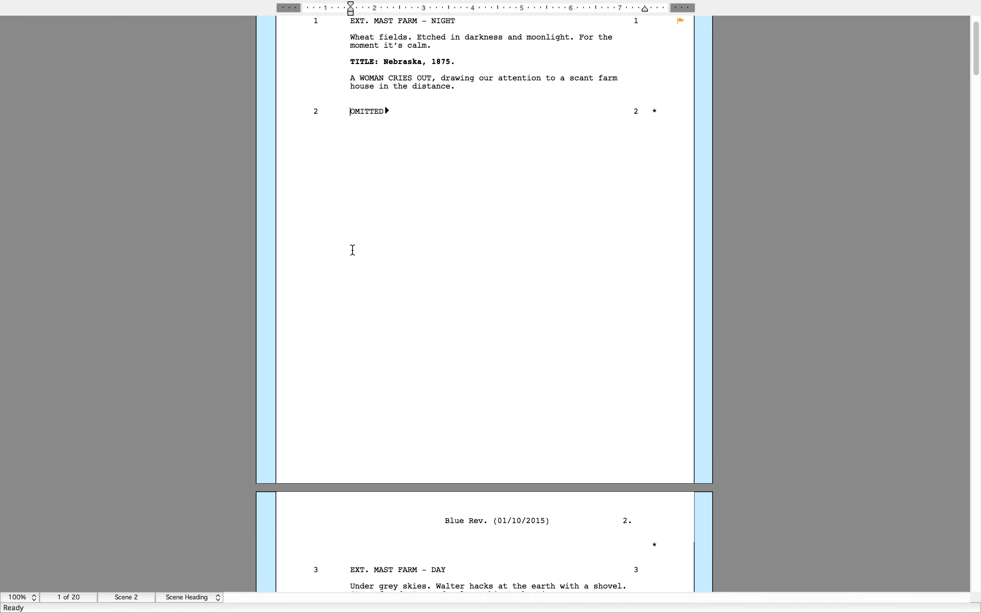
{"action": "scroll", "coordinate": [409, 274], "scroll_direction": "up", "scroll_amount": 5}
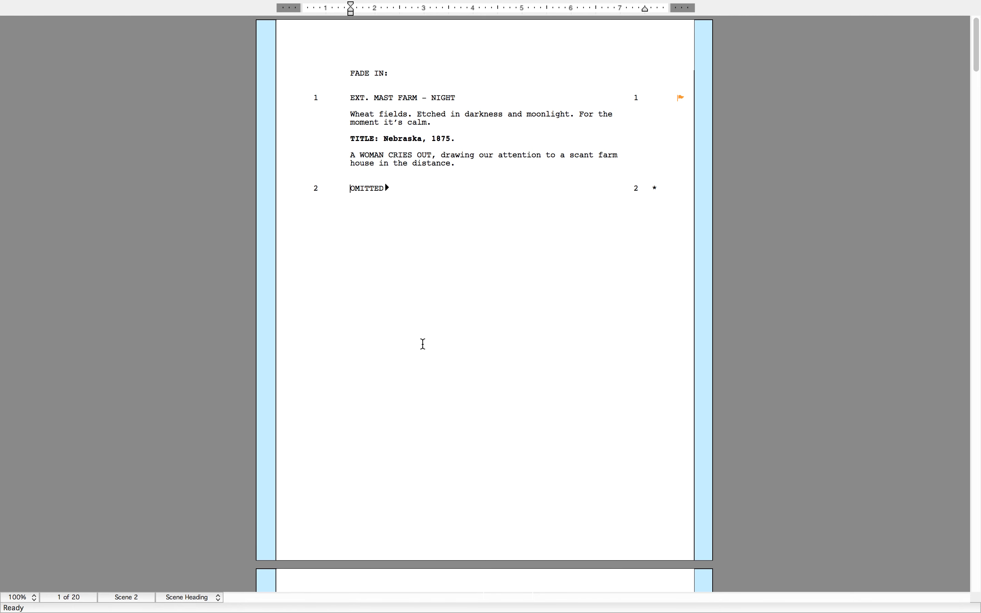
{"action": "scroll", "coordinate": [423, 344], "scroll_direction": "down", "scroll_amount": 4}
{"action": "scroll", "coordinate": [423, 344], "scroll_direction": "up", "scroll_amount": 4}
{"action": "scroll", "coordinate": [531, 413], "scroll_direction": "down", "scroll_amount": 5}
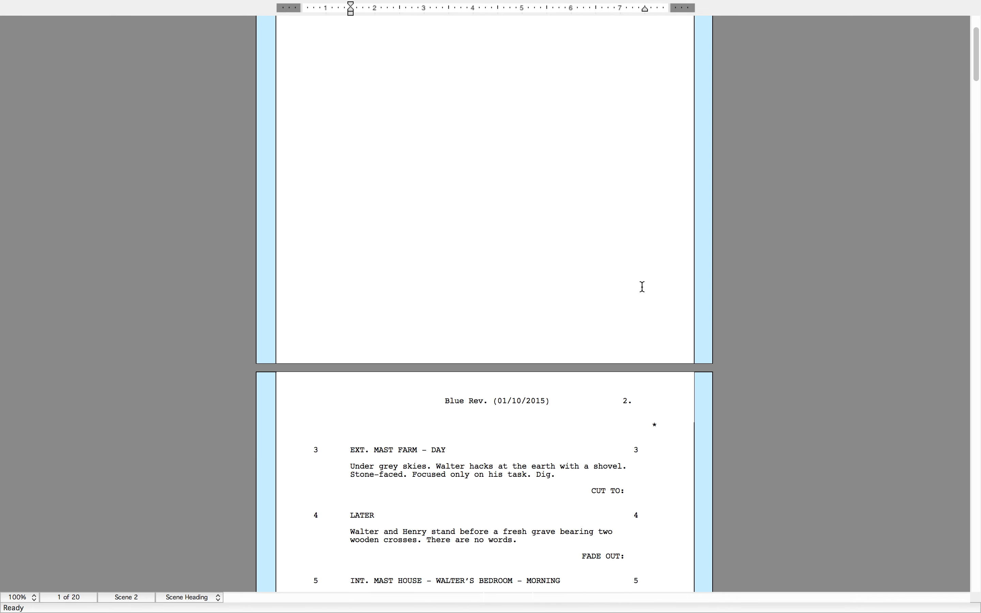
{"action": "scroll", "coordinate": [471, 543], "scroll_direction": "down", "scroll_amount": 3}
{"action": "scroll", "coordinate": [472, 542], "scroll_direction": "down", "scroll_amount": 3}
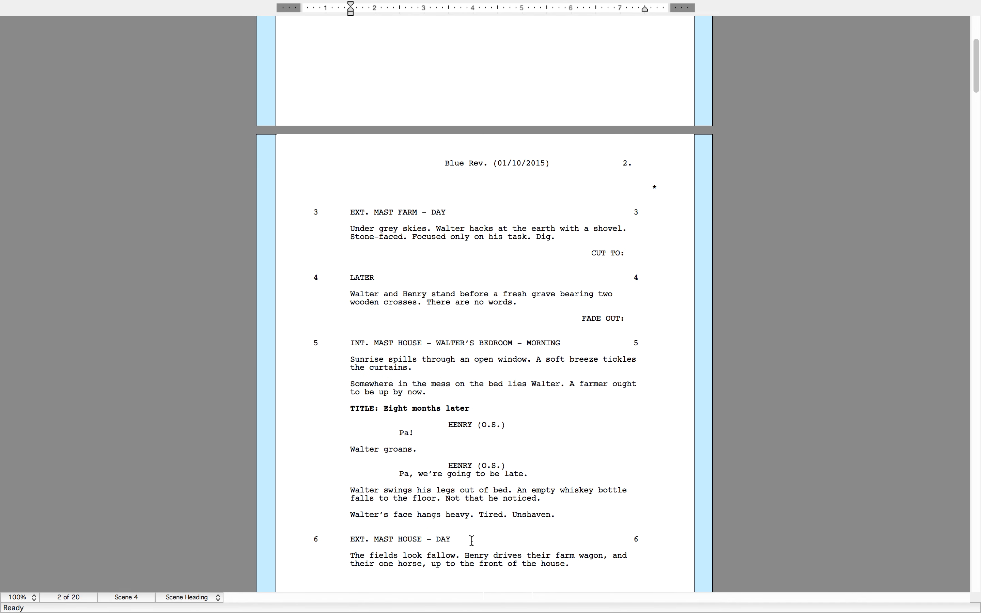
{"action": "scroll", "coordinate": [472, 541], "scroll_direction": "up", "scroll_amount": 6}
{"action": "scroll", "coordinate": [471, 541], "scroll_direction": "up", "scroll_amount": 4}
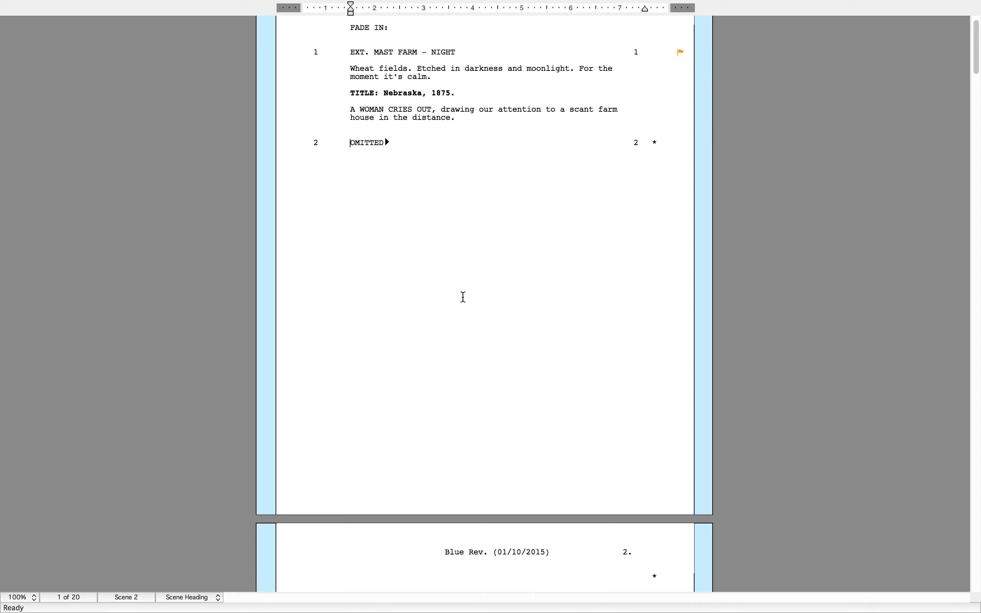
{"action": "scroll", "coordinate": [471, 546], "scroll_direction": "down", "scroll_amount": 2}
{"action": "scroll", "coordinate": [471, 546], "scroll_direction": "down", "scroll_amount": 9}
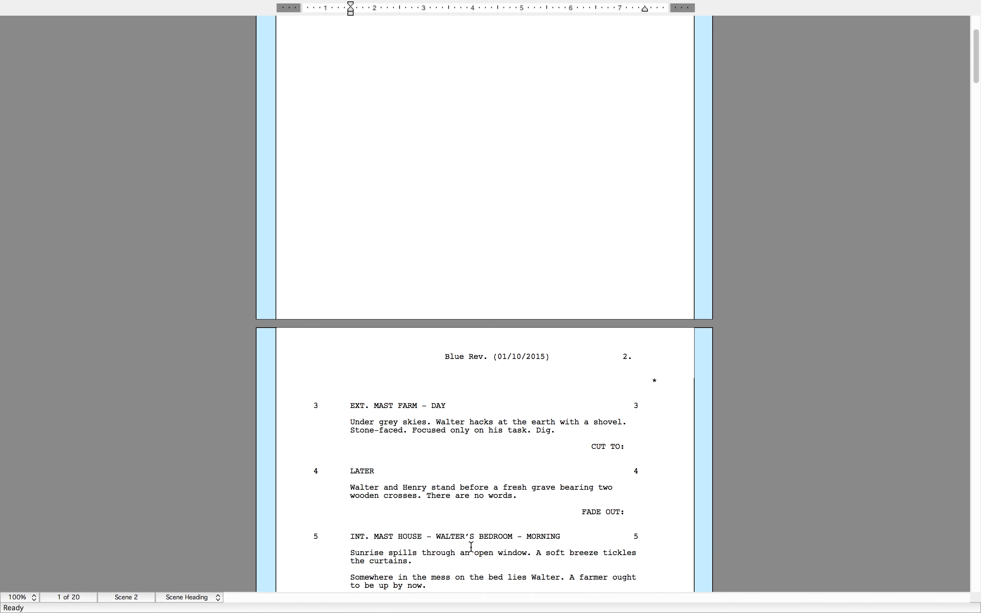
{"action": "scroll", "coordinate": [471, 547], "scroll_direction": "down", "scroll_amount": 2}
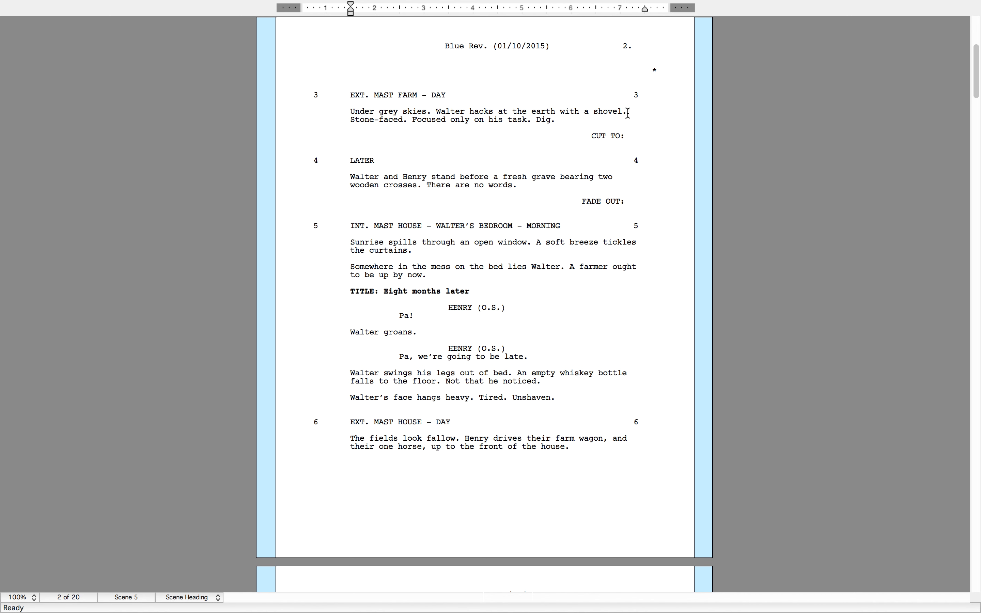
Unlock page 2 from the blank line above scene 3 so its content can flow back onto page 1
{"action": "left_click", "coordinate": [413, 68]}
{"action": "scroll", "coordinate": [451, 73], "scroll_direction": "up", "scroll_amount": 1}
{"action": "scroll", "coordinate": [451, 73], "scroll_direction": "up", "scroll_amount": 9}
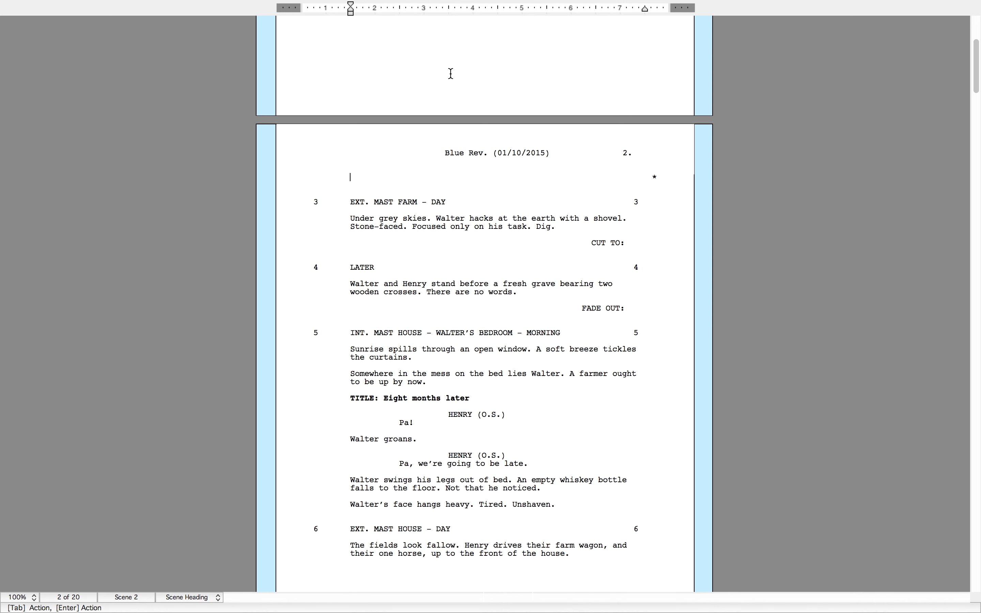
{"action": "scroll", "coordinate": [450, 72], "scroll_direction": "up", "scroll_amount": 1}
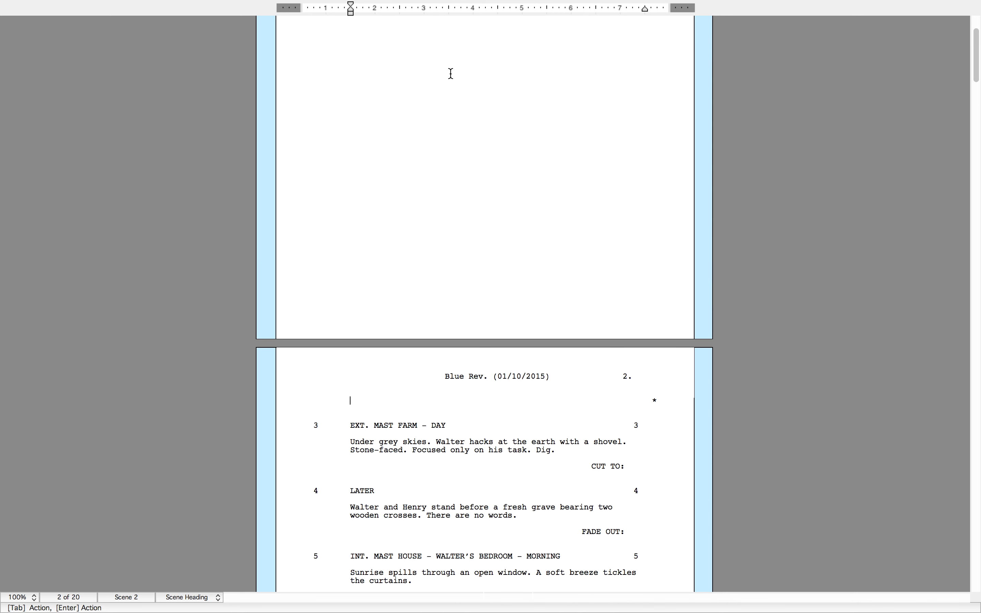
{"action": "mouse_move", "coordinate": [422, 2]}
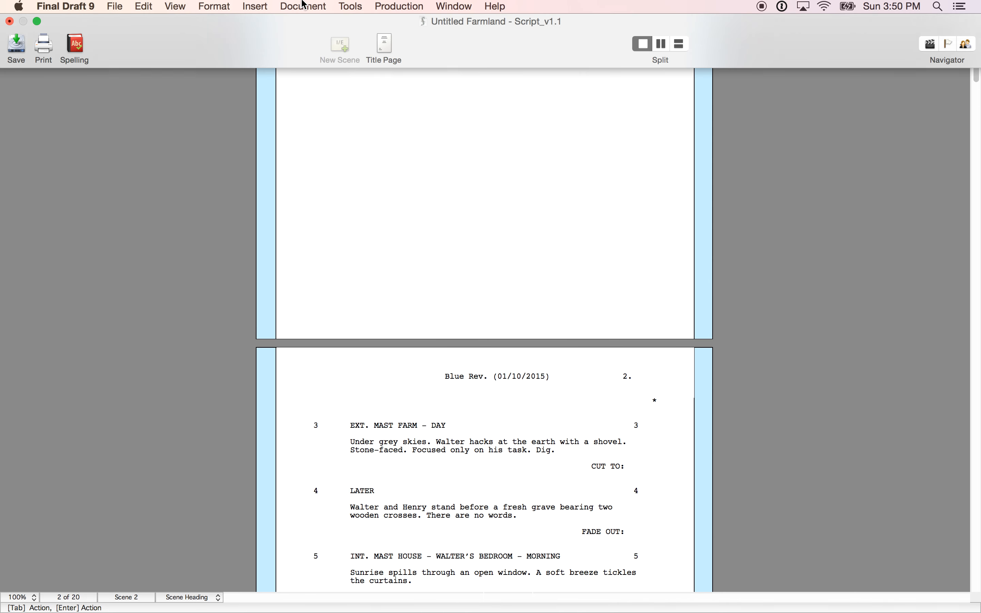
{"action": "left_click", "coordinate": [418, 8]}
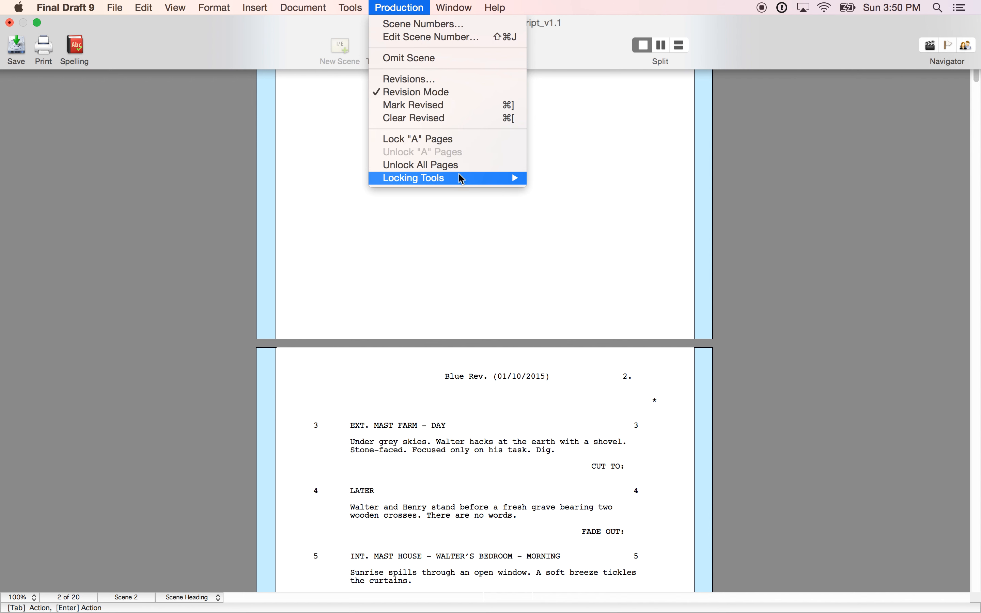
{"action": "mouse_move", "coordinate": [456, 179]}
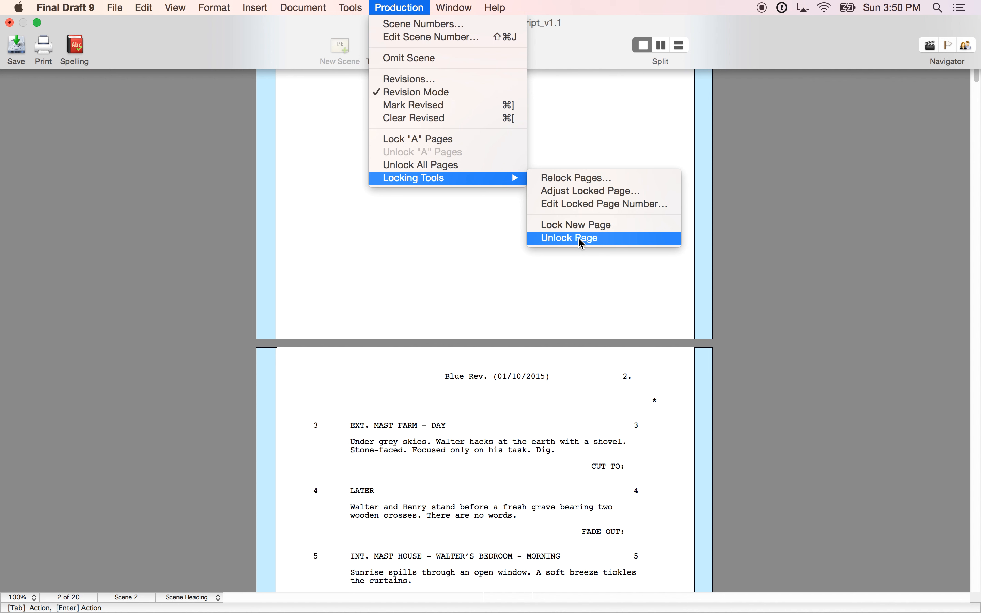
{"action": "left_click", "coordinate": [609, 239]}
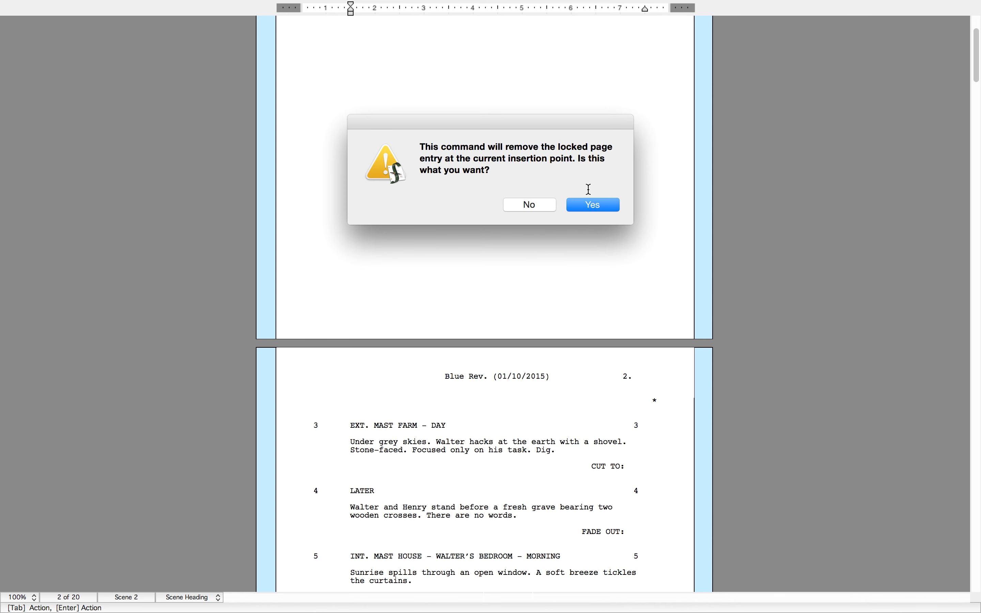
{"action": "left_click", "coordinate": [588, 210]}
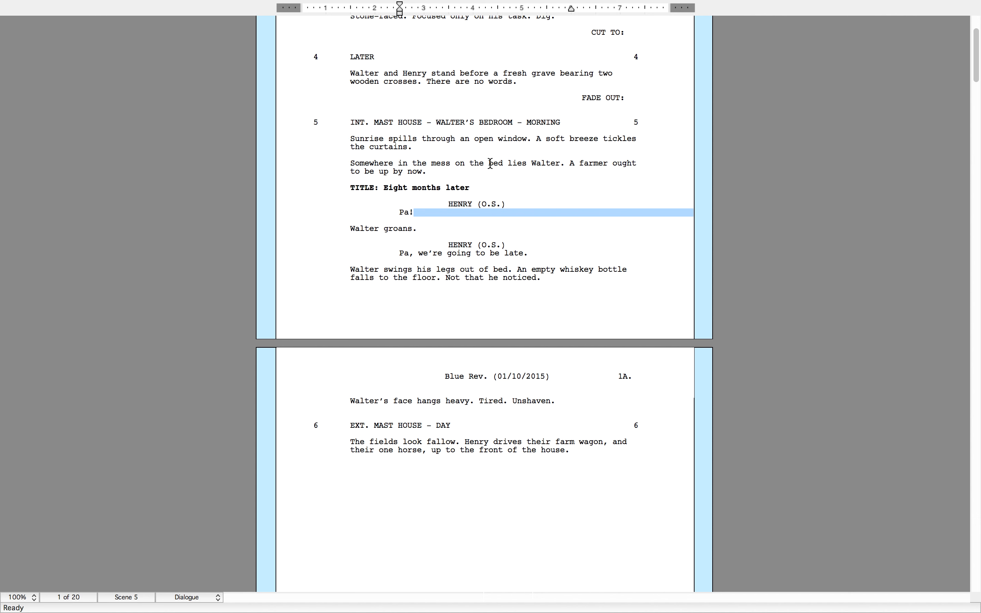
{"action": "left_click", "coordinate": [429, 301]}
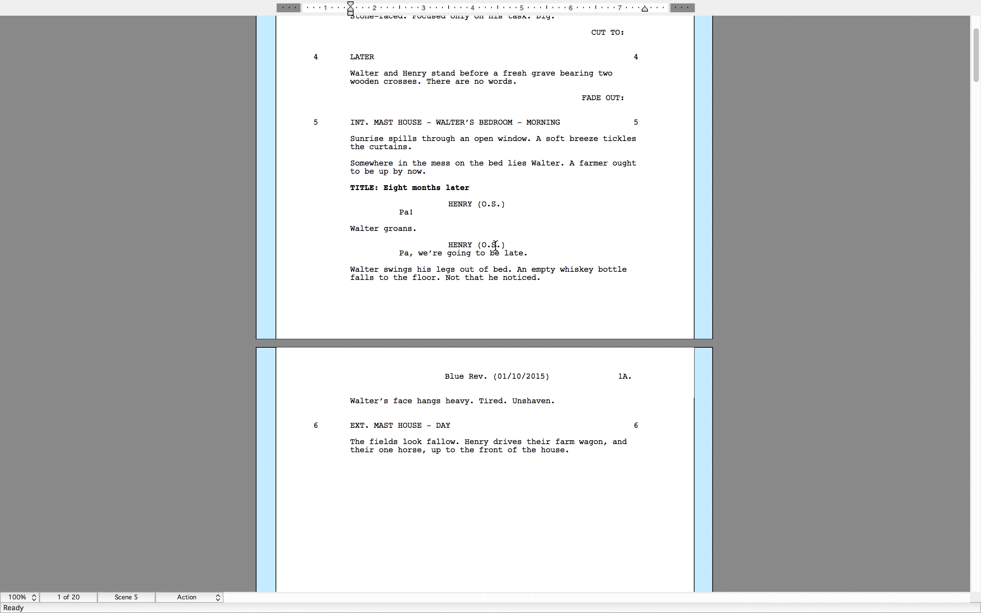
Examine the reflowed scenes and page numbering from page 1 through 1A to page 3
{"action": "scroll", "coordinate": [514, 196], "scroll_direction": "up", "scroll_amount": 8}
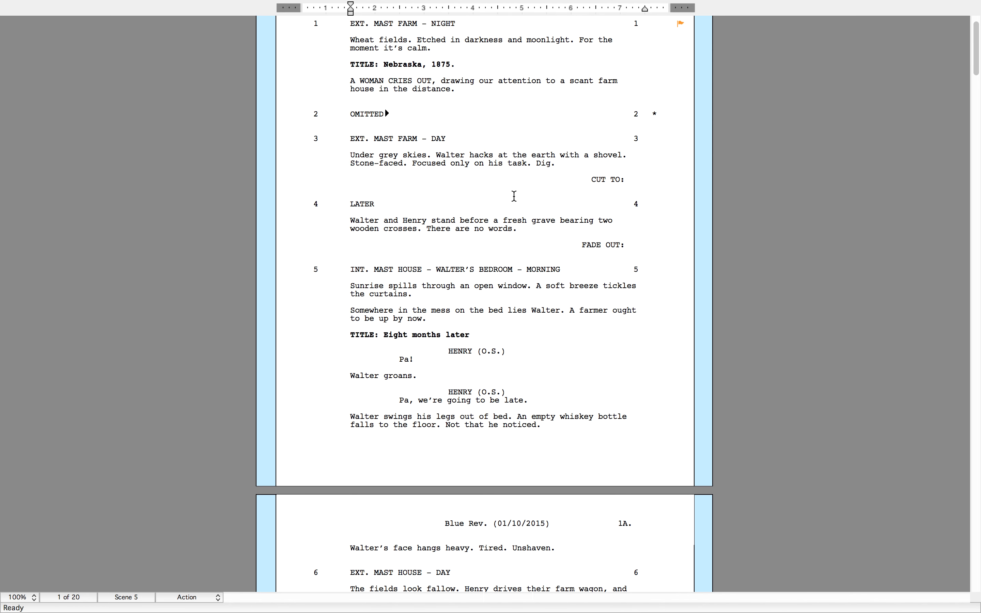
{"action": "scroll", "coordinate": [514, 196], "scroll_direction": "down", "scroll_amount": 6}
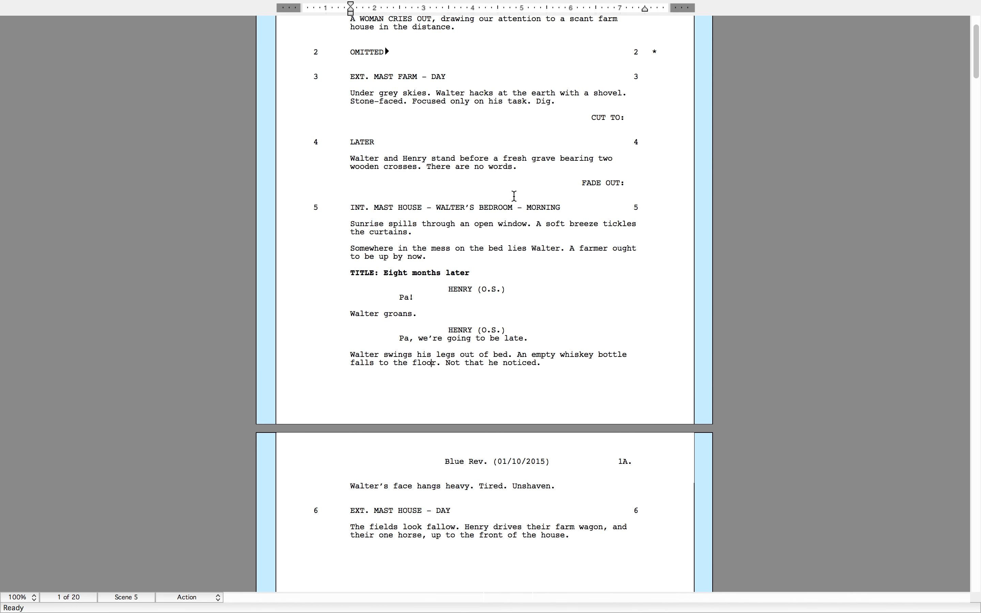
{"action": "scroll", "coordinate": [514, 196], "scroll_direction": "down", "scroll_amount": 3}
{"action": "left_click", "coordinate": [519, 187]}
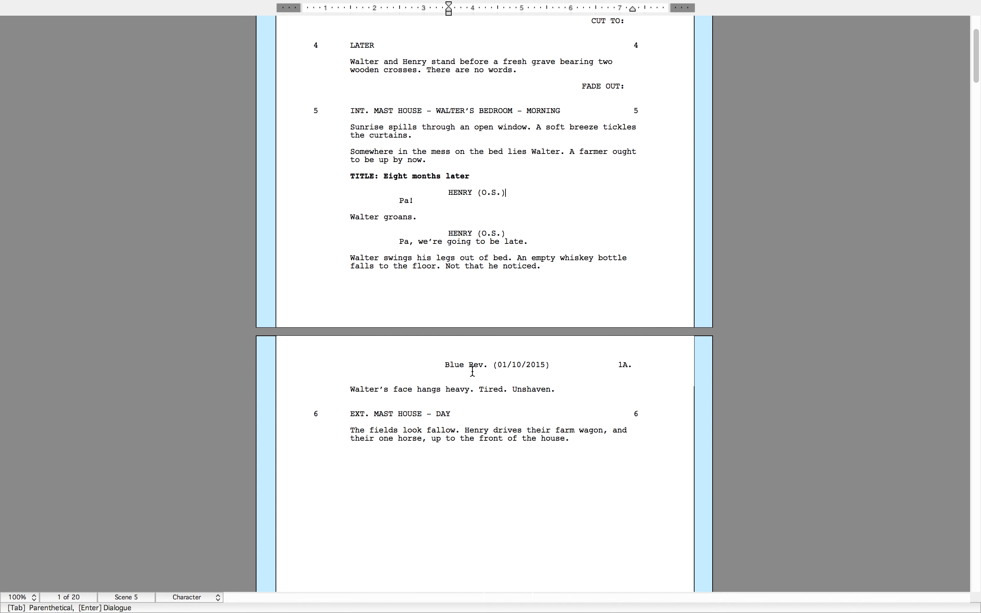
{"action": "scroll", "coordinate": [467, 397], "scroll_direction": "down", "scroll_amount": 20}
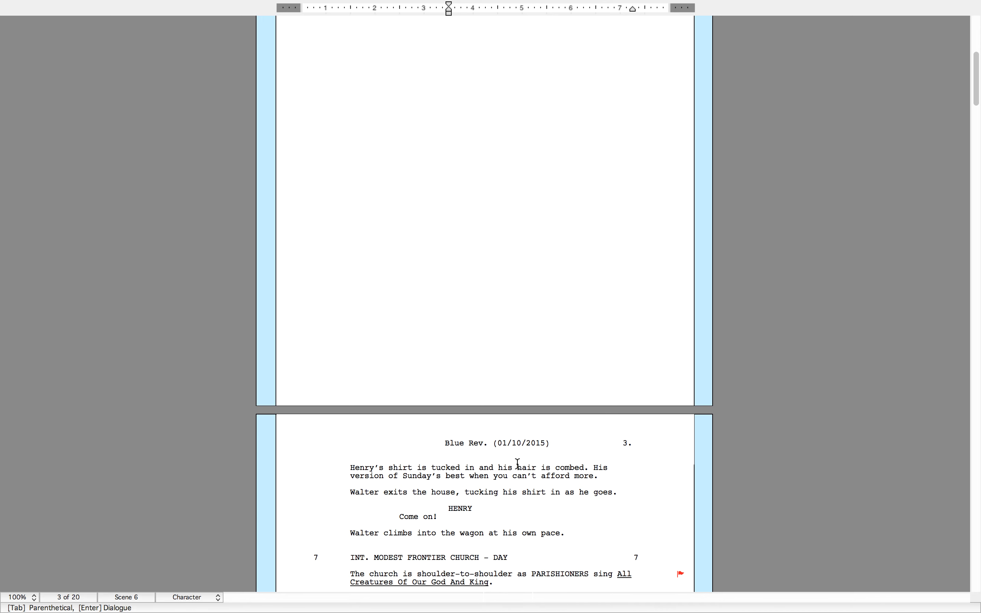
{"action": "scroll", "coordinate": [527, 276], "scroll_direction": "up", "scroll_amount": 3}
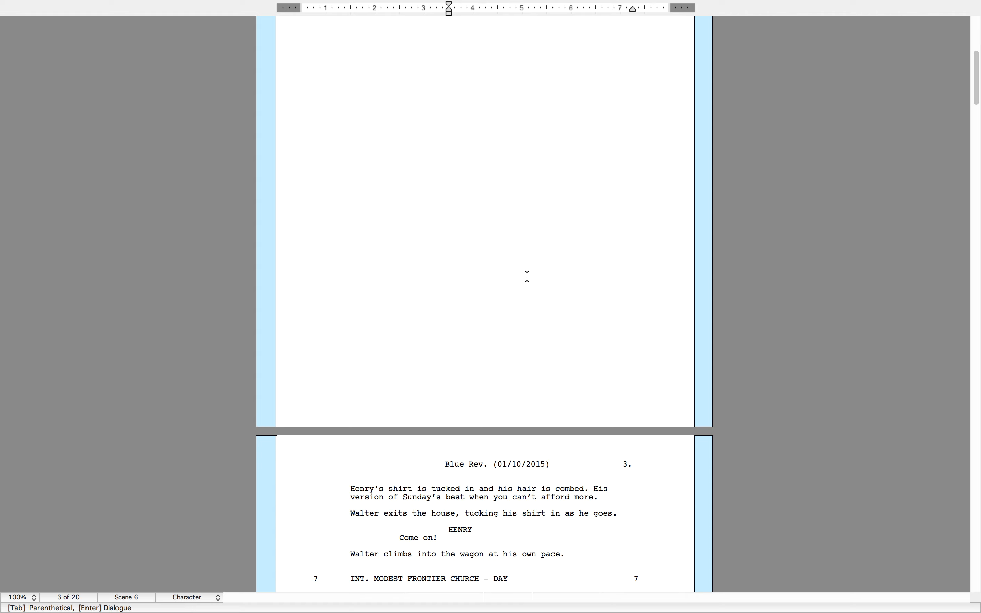
{"action": "scroll", "coordinate": [527, 277], "scroll_direction": "up", "scroll_amount": 5}
{"action": "scroll", "coordinate": [526, 276], "scroll_direction": "down", "scroll_amount": 8}
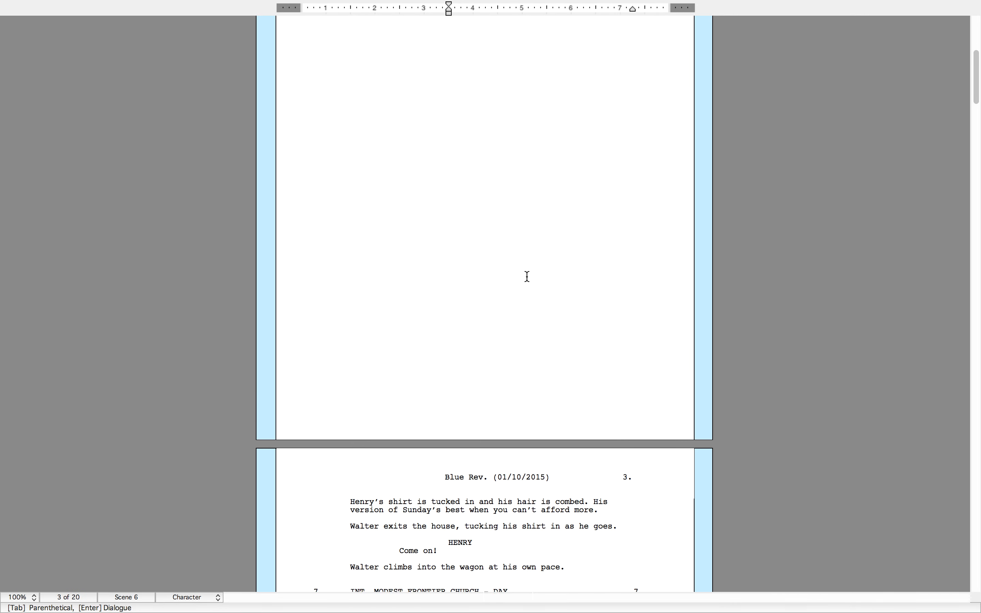
{"action": "scroll", "coordinate": [527, 277], "scroll_direction": "up", "scroll_amount": 10}
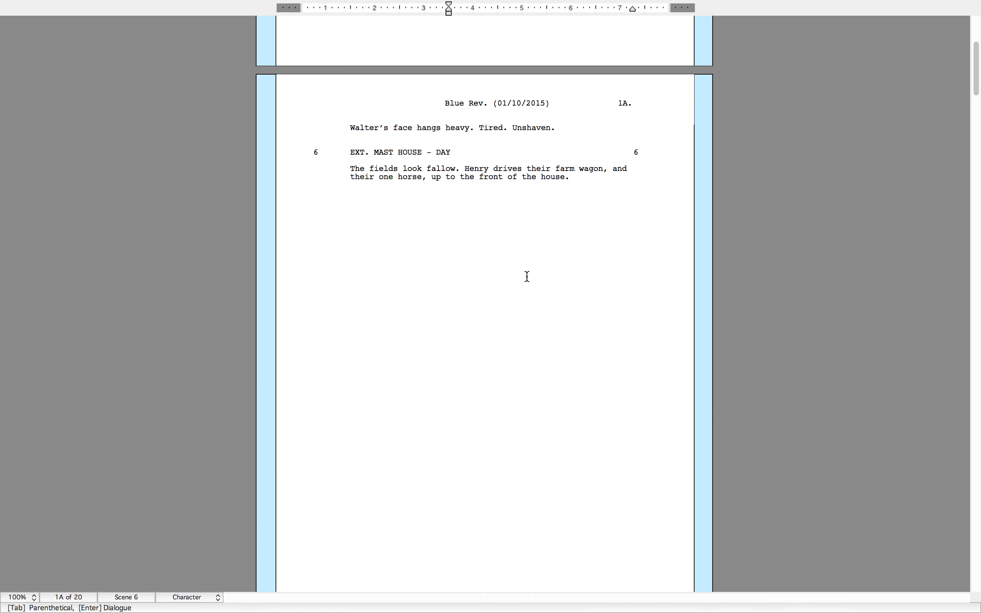
{"action": "scroll", "coordinate": [527, 276], "scroll_direction": "up", "scroll_amount": 8}
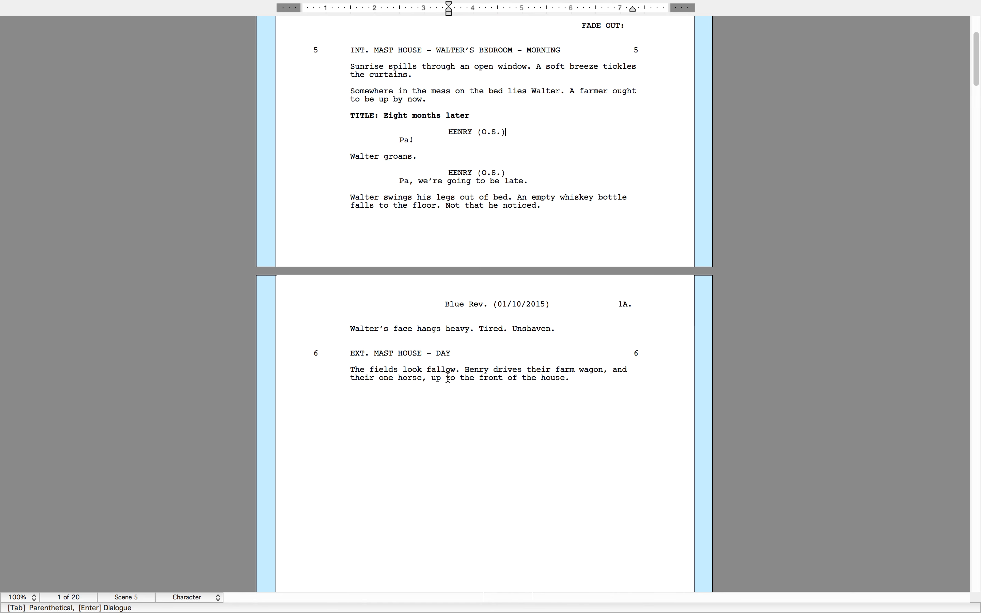
{"action": "left_click", "coordinate": [377, 313]}
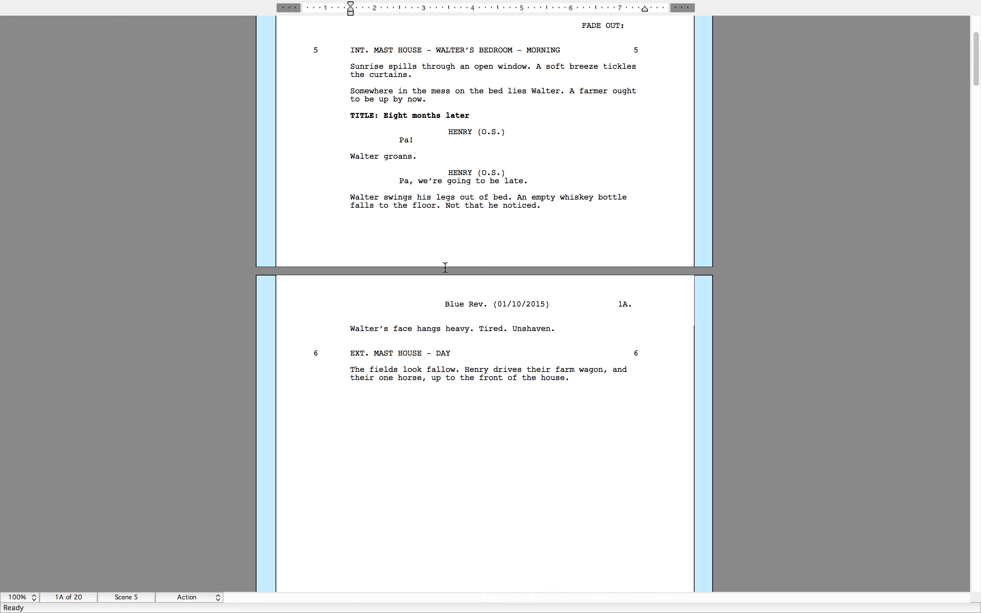
Lock a new page starting at the line "Walter's face hangs heavy. Tired. Unshaven." above scene 6
{"action": "left_click", "coordinate": [378, 206]}
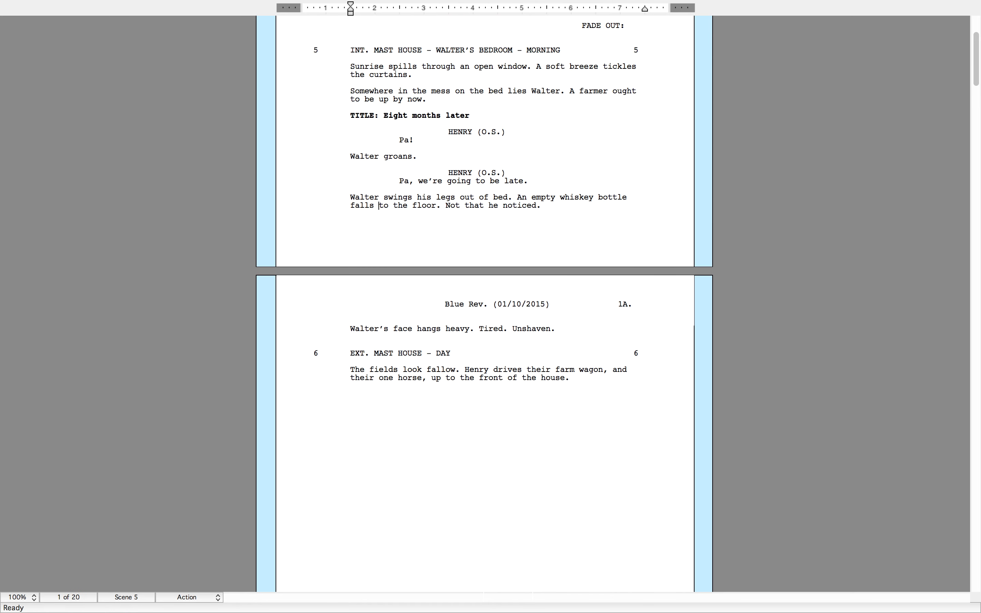
{"action": "left_click", "coordinate": [298, 294]}
{"action": "key", "text": "Up"}
{"action": "key", "text": "Down"}
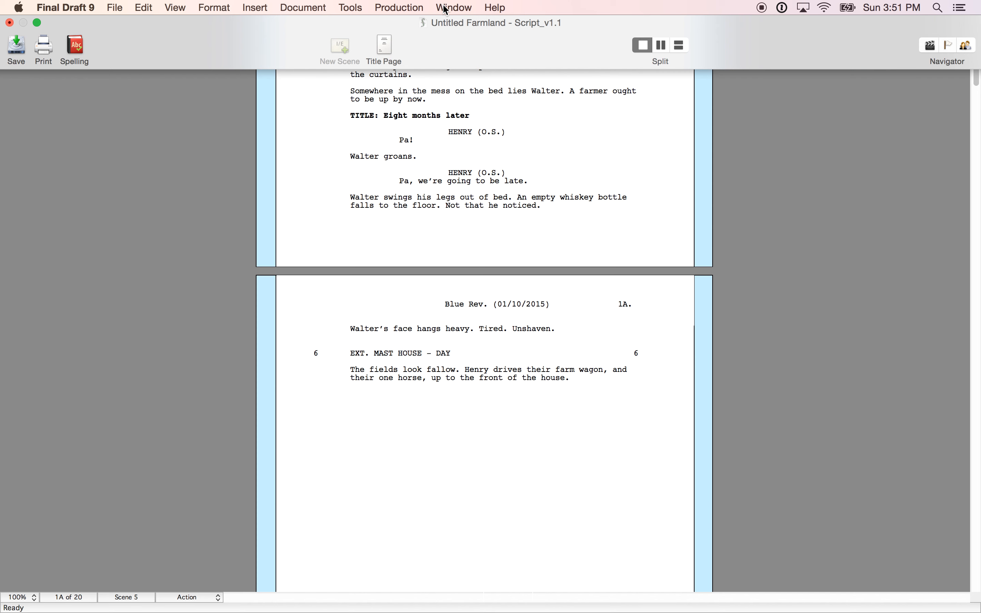
{"action": "left_click", "coordinate": [417, 7]}
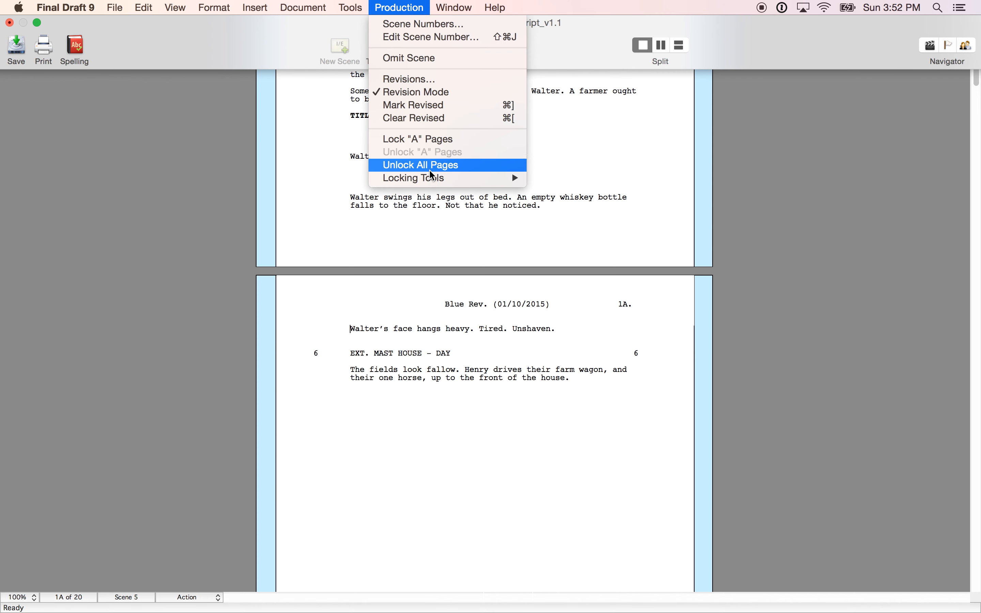
{"action": "mouse_move", "coordinate": [435, 181]}
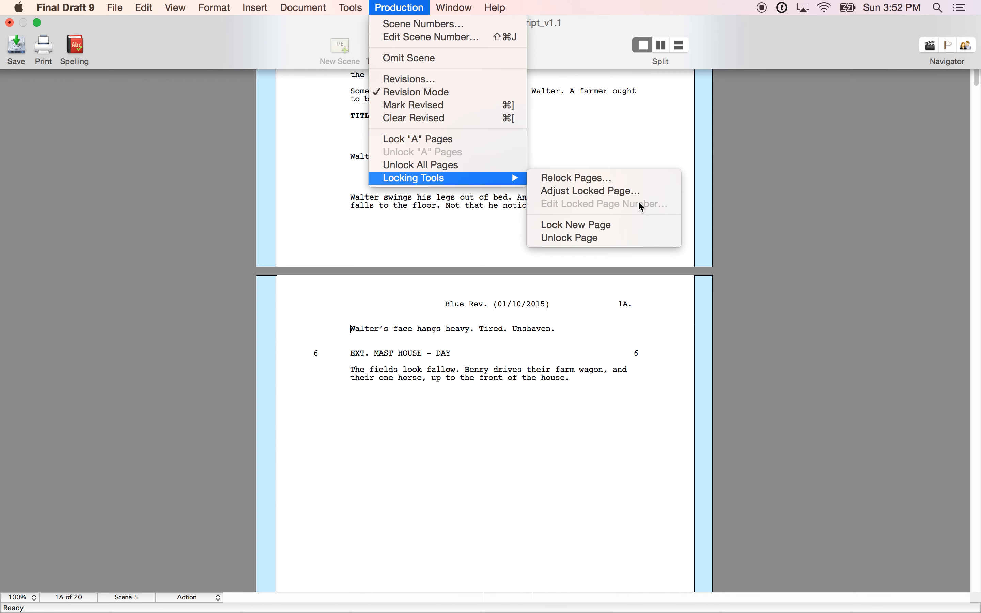
{"action": "left_click", "coordinate": [640, 225]}
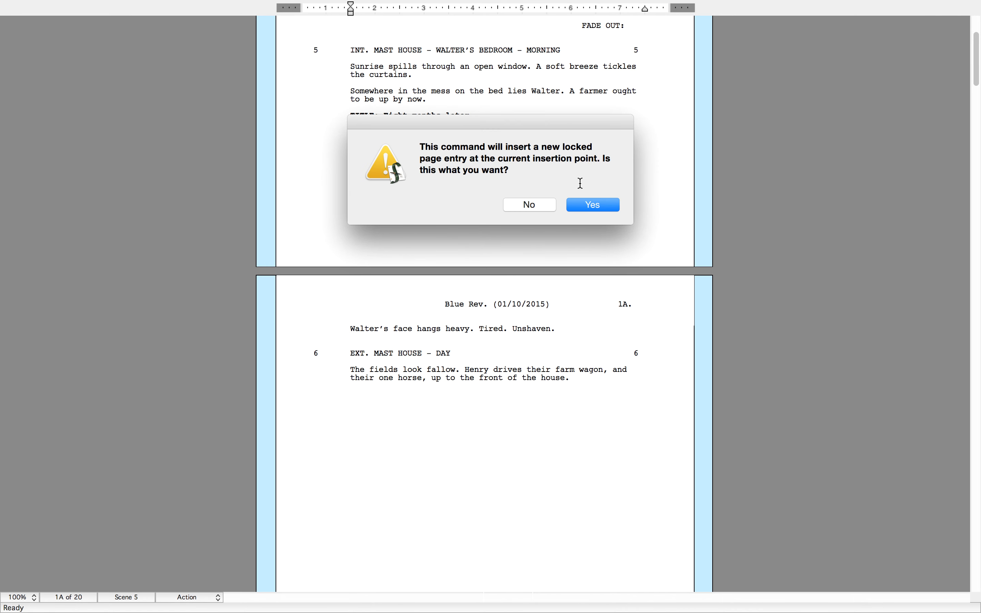
{"action": "left_click", "coordinate": [601, 208]}
Add the sentence "Drives away." to the end of scene 6's action paragraph
{"action": "left_click", "coordinate": [531, 369]}
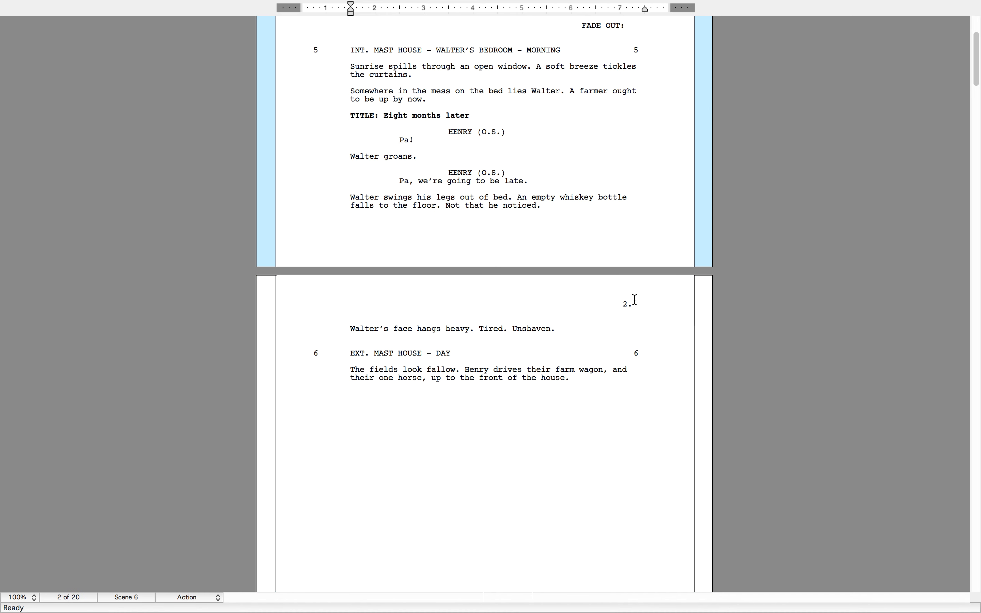
{"action": "left_click", "coordinate": [612, 376]}
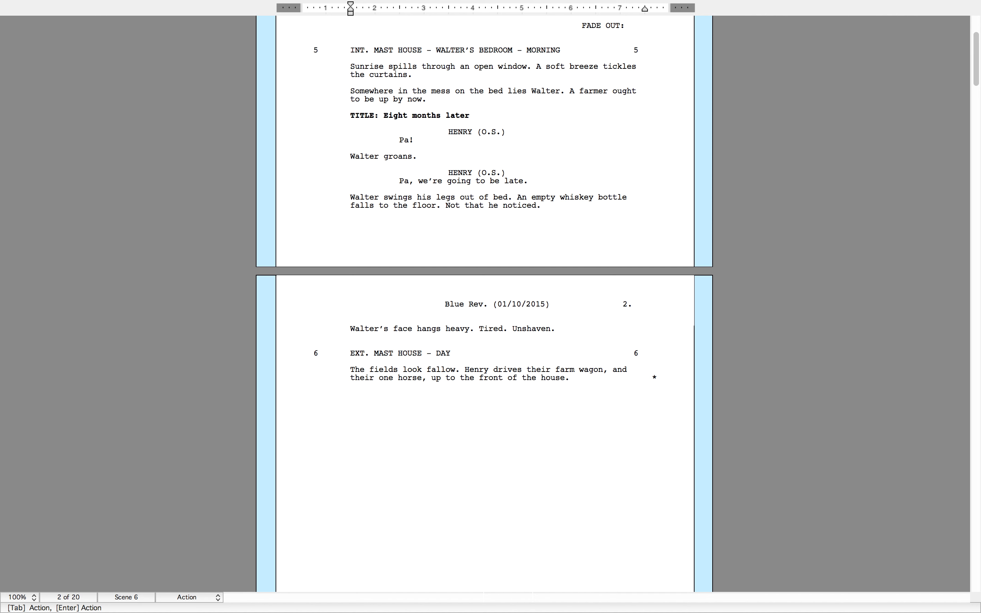
{"action": "type", "text": "Drives away."}
Save the revised script under its current file name
{"action": "scroll", "coordinate": [585, 407], "scroll_direction": "up", "scroll_amount": 10}
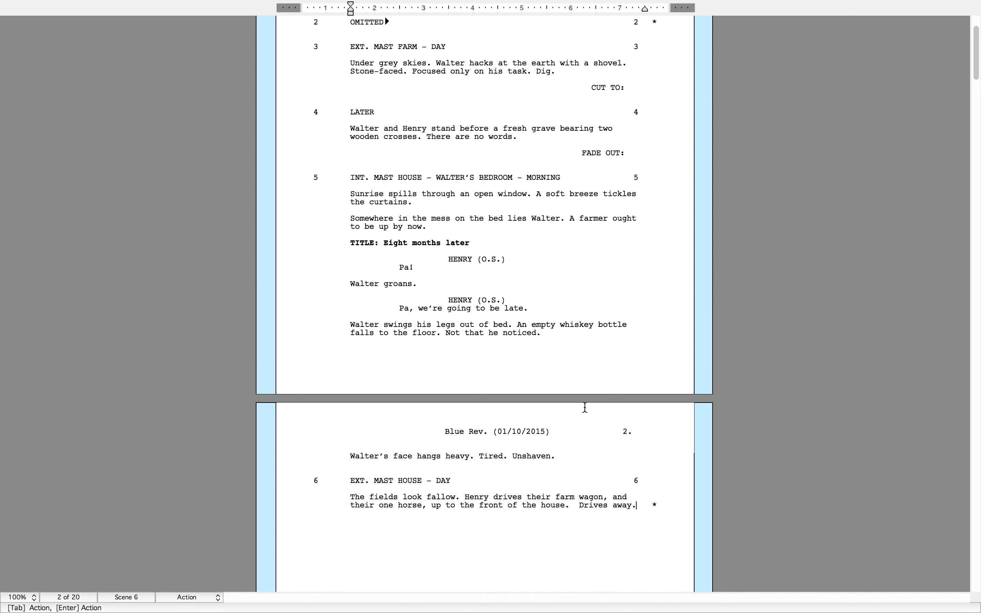
{"action": "scroll", "coordinate": [585, 407], "scroll_direction": "up", "scroll_amount": 4}
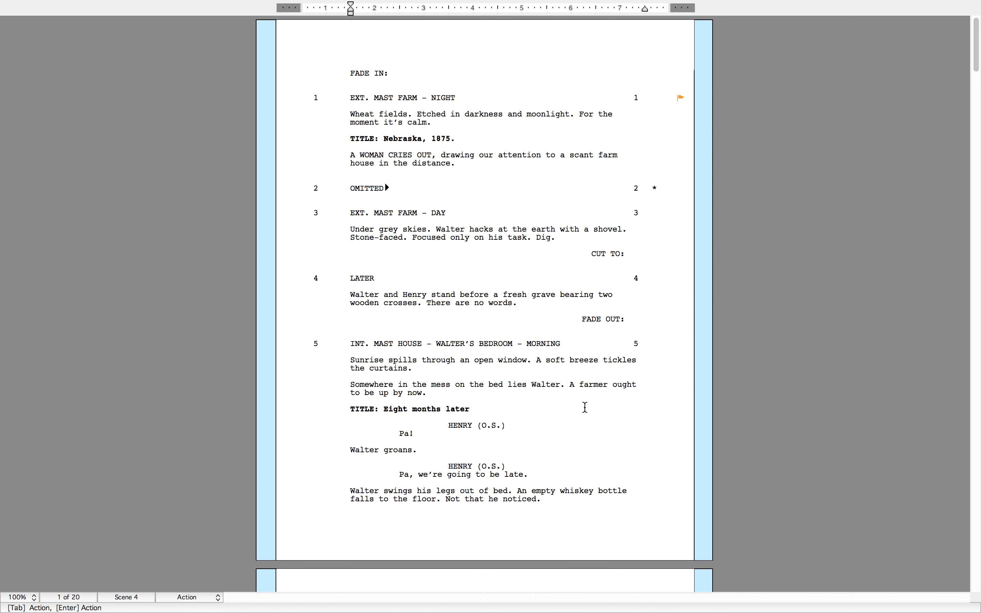
{"action": "mouse_move", "coordinate": [281, 2]}
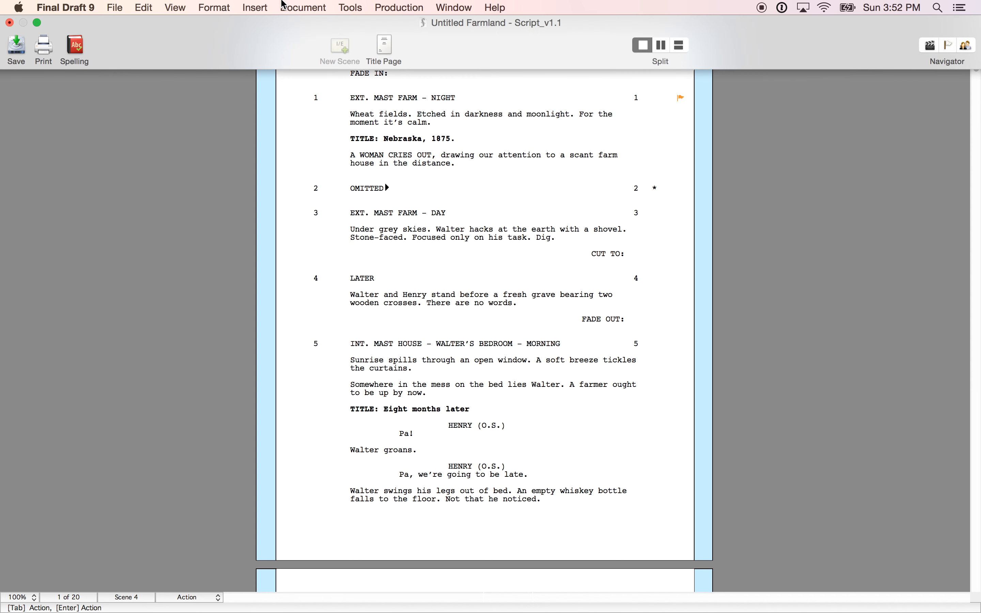
{"action": "left_click", "coordinate": [122, 7]}
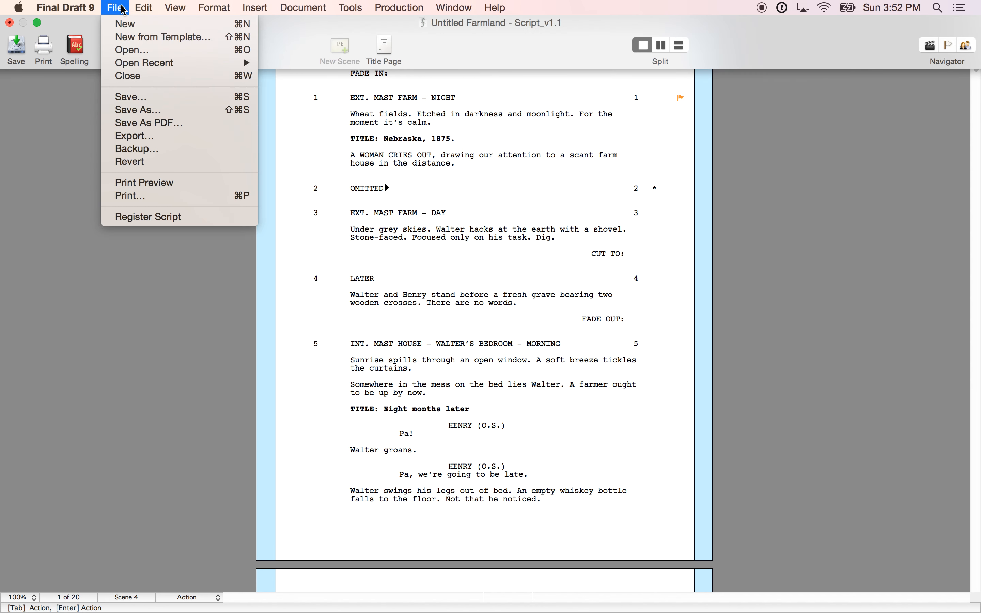
{"action": "left_click", "coordinate": [132, 98]}
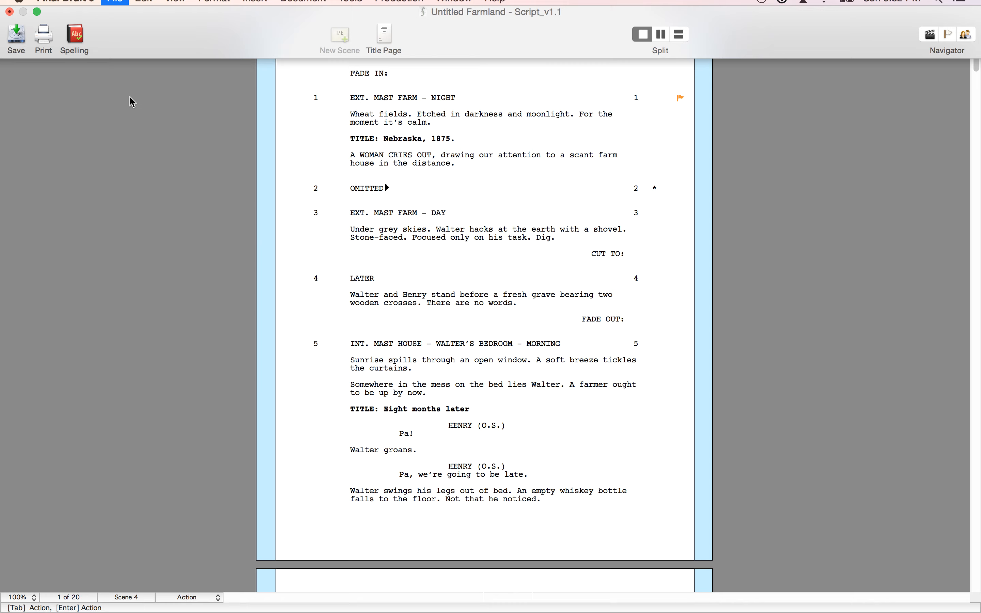
{"action": "left_click", "coordinate": [119, 9]}
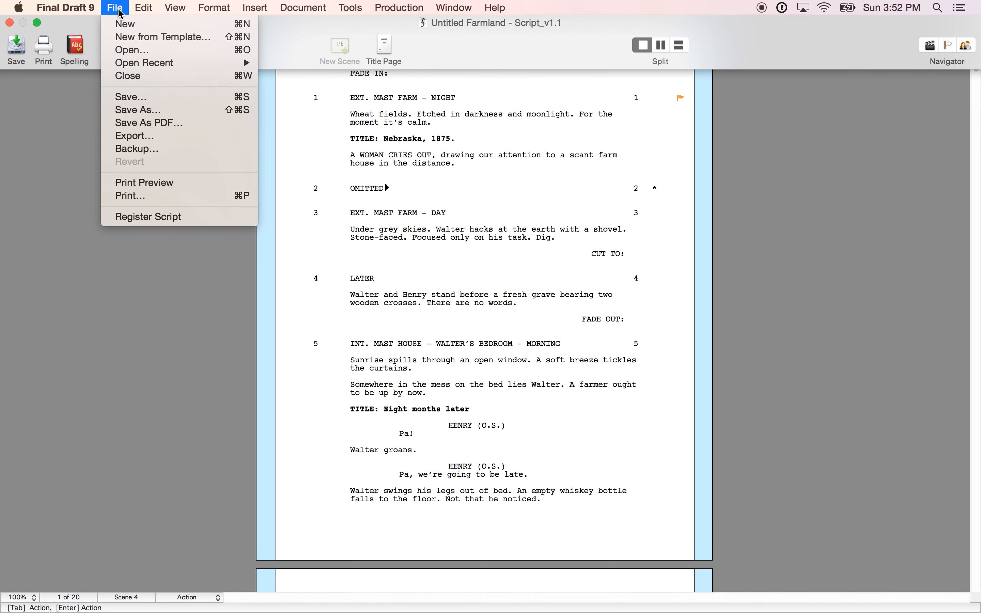
{"action": "left_click", "coordinate": [503, 334]}
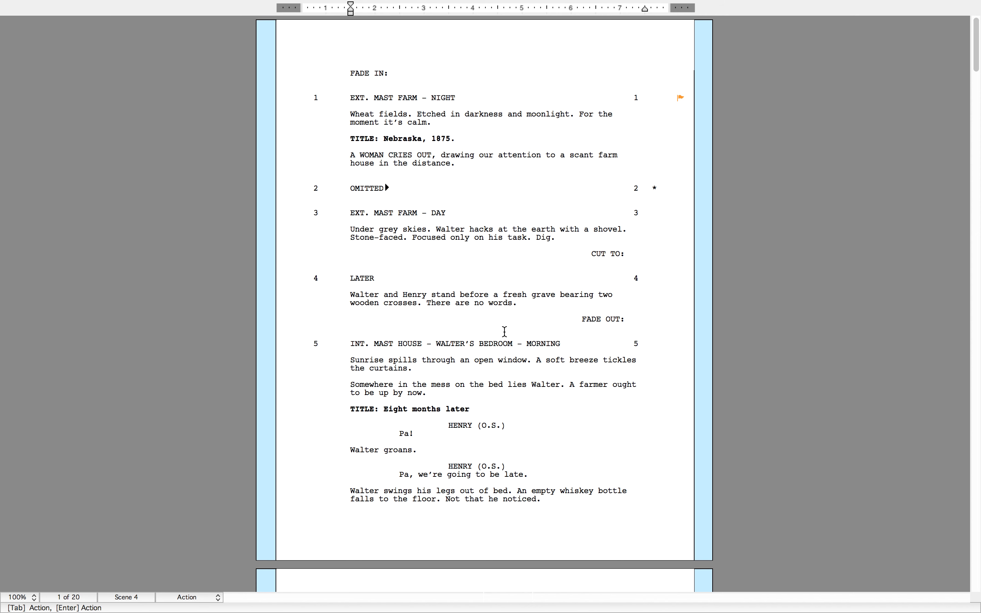
Open the script's title page and right-align its empty first line
{"action": "mouse_move", "coordinate": [400, 5]}
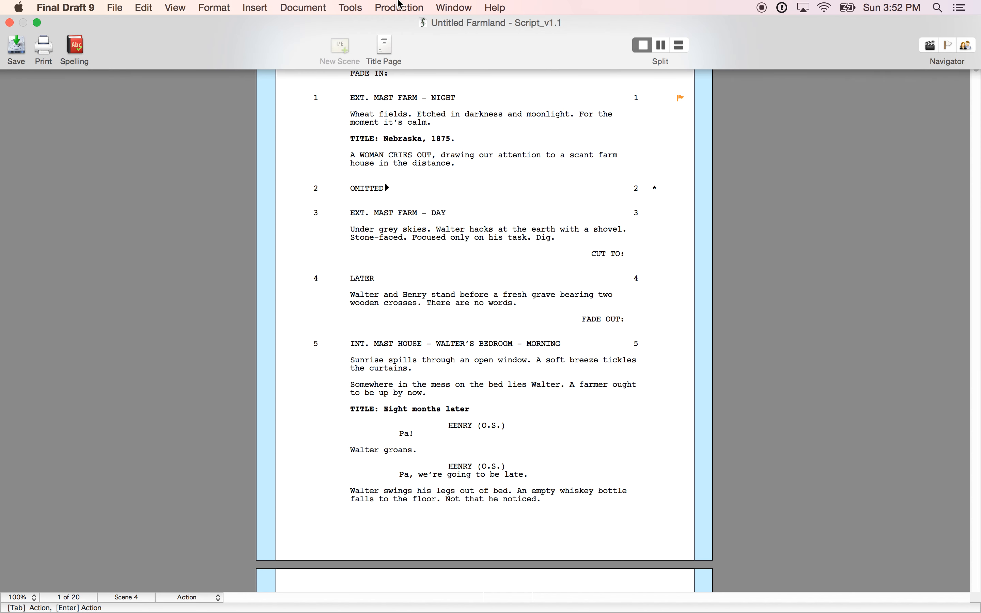
{"action": "left_click", "coordinate": [383, 47]}
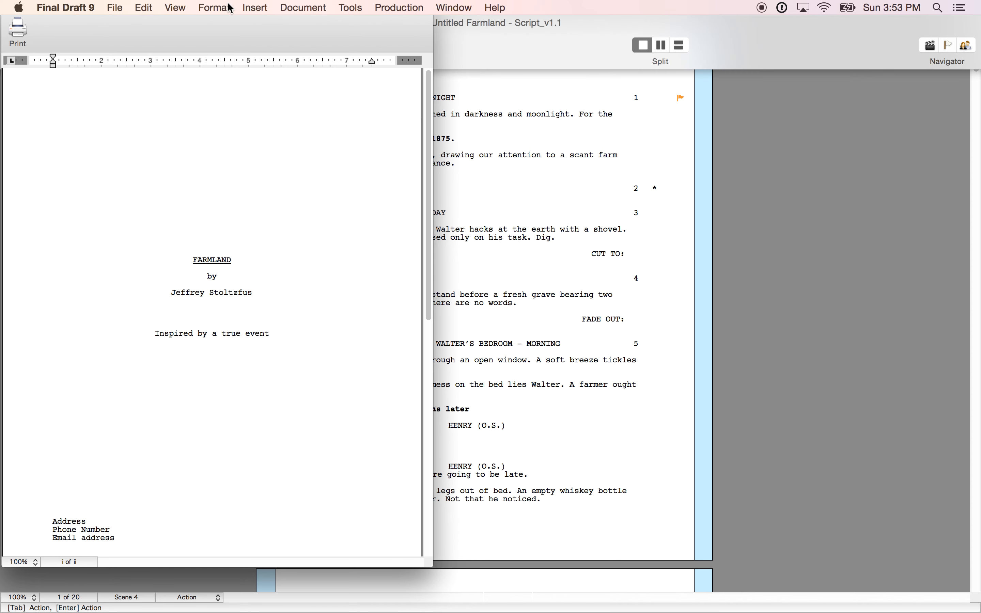
{"action": "left_click", "coordinate": [233, 7]}
{"action": "mouse_move", "coordinate": [347, 184]}
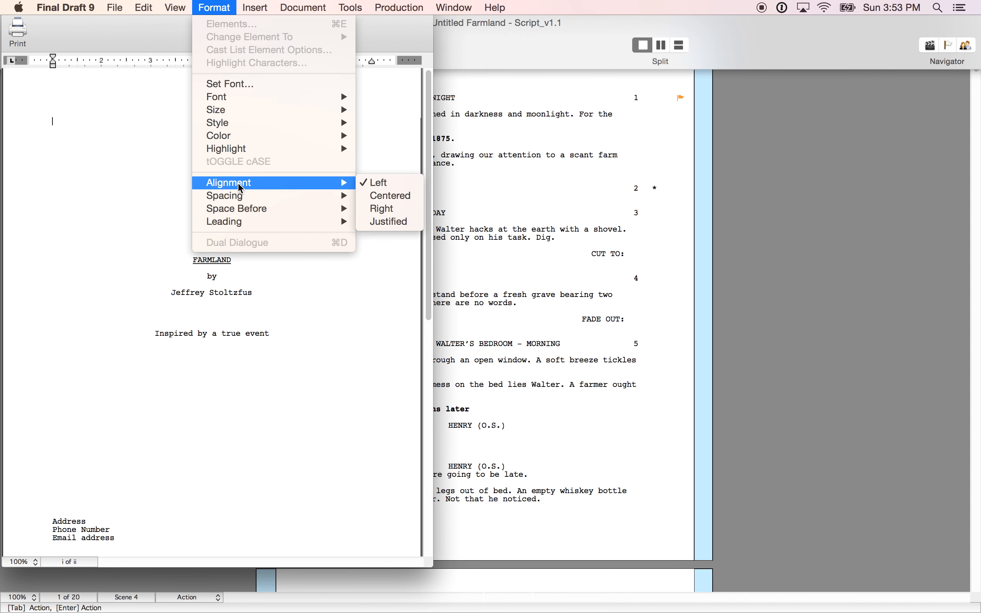
{"action": "left_click", "coordinate": [401, 209]}
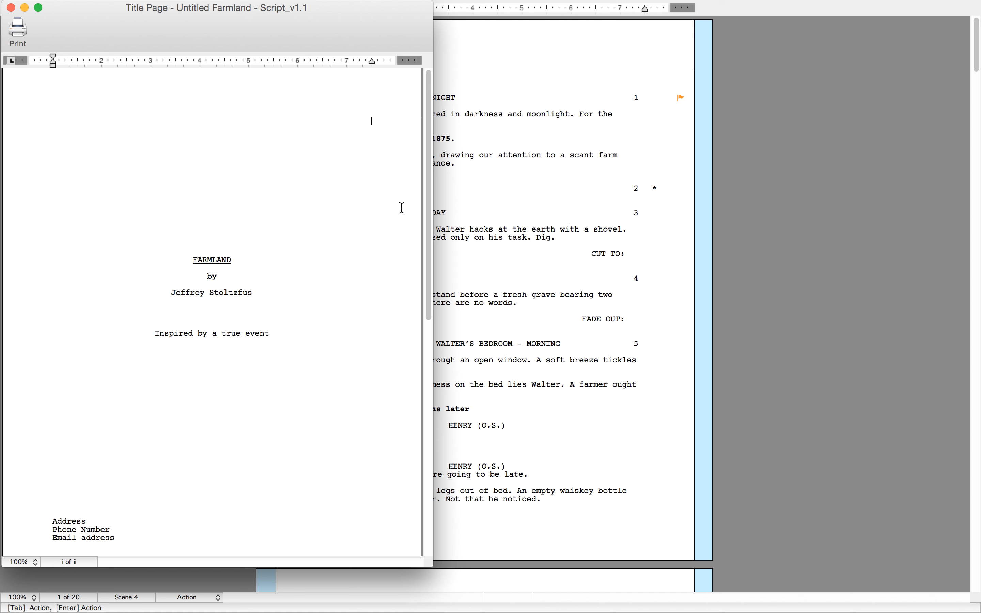
Enter "Rev. 01/10/2015 (Blue)" on the title page's right-aligned first line and close the title page
{"action": "type", "text": "01/10"}
{"action": "type", "text": "/"}
{"action": "type", "text": "2015"}
{"action": "type", "text": "Rev"}
{"action": "type", "text": ". 01/10/2015"}
{"action": "type", "text": " (Blue"}
{"action": "type", "text": ")"}
{"action": "left_click", "coordinate": [11, 9]}
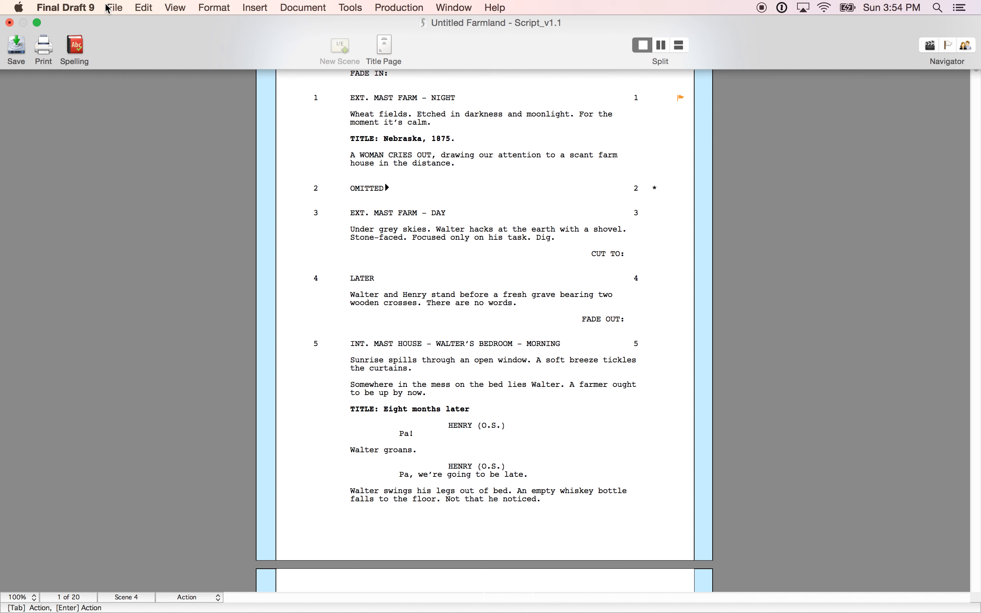
Save the script, and save a new version in Documents as "Untitled Farmland - Script_v1.2"
{"action": "left_click", "coordinate": [115, 8]}
{"action": "left_click", "coordinate": [143, 97]}
{"action": "left_click", "coordinate": [118, 10]}
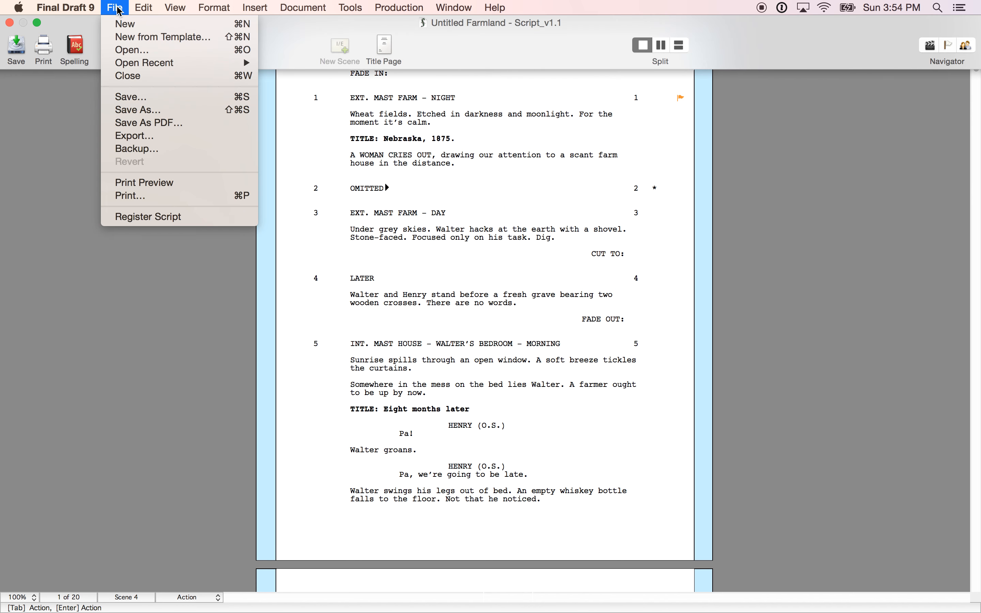
{"action": "left_click", "coordinate": [167, 113]}
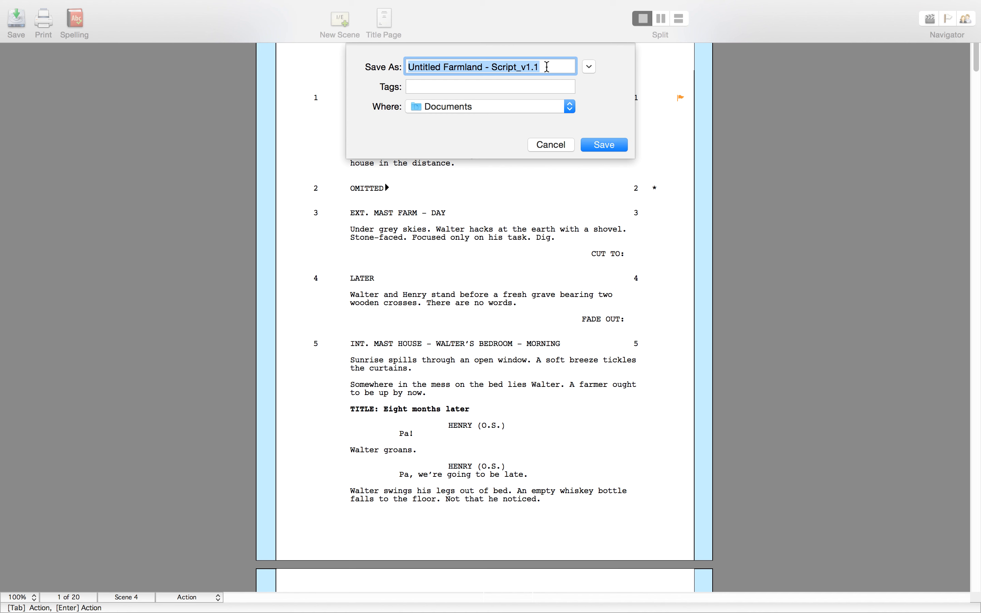
{"action": "left_click", "coordinate": [546, 67]}
{"action": "key", "text": "BackSpace"}
{"action": "type", "text": "2"}
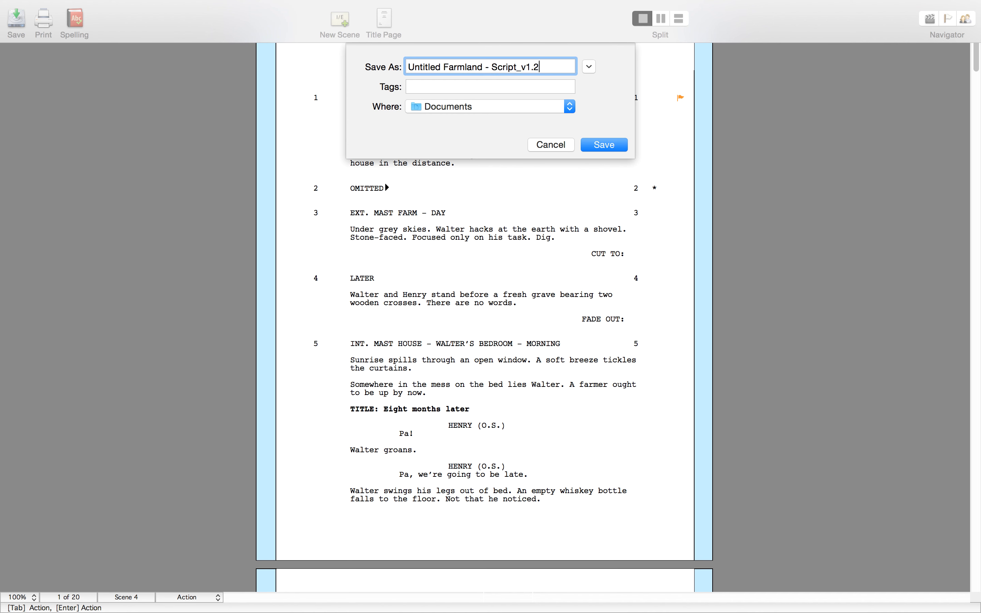
{"action": "left_click", "coordinate": [594, 143]}
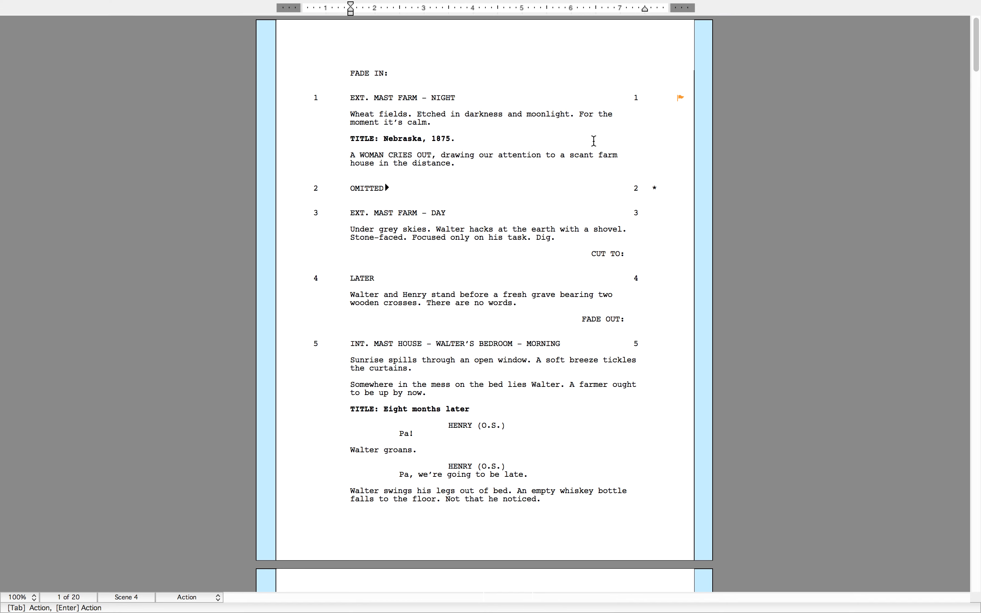
Lock the script's "A" pages and dismiss the confirmation
{"action": "mouse_move", "coordinate": [343, 4]}
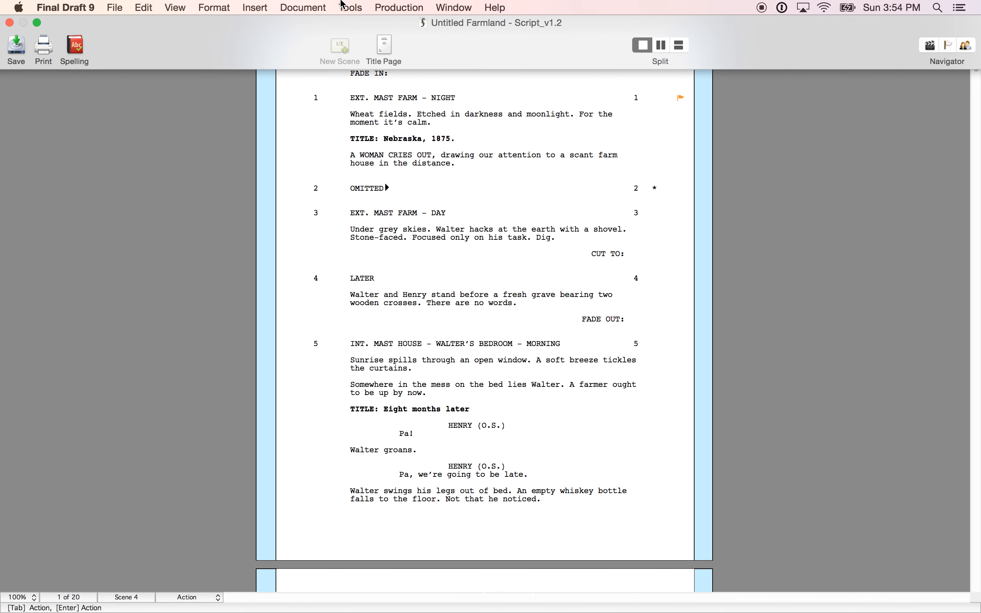
{"action": "left_click", "coordinate": [388, 9]}
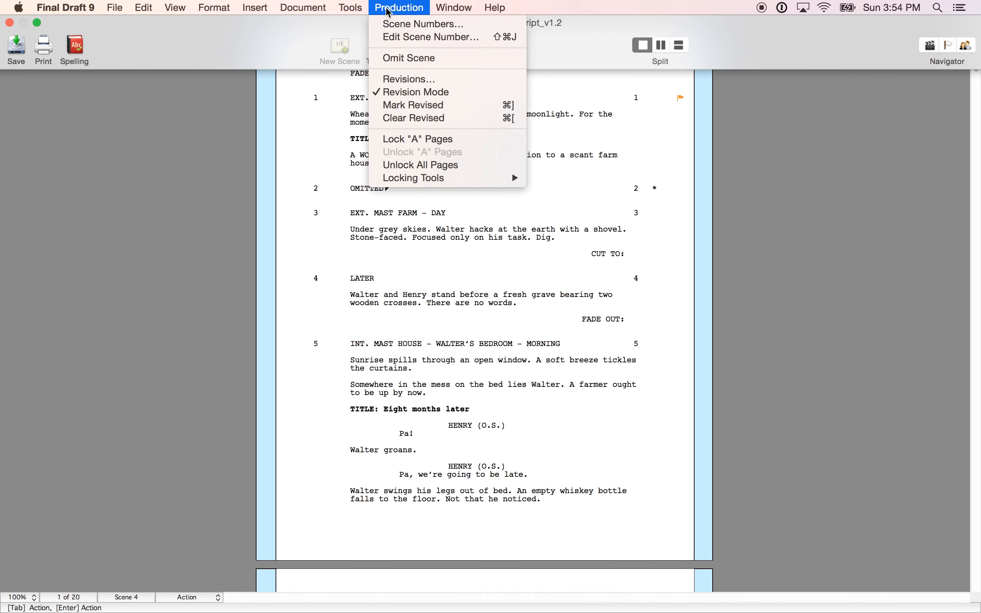
{"action": "left_click", "coordinate": [452, 140]}
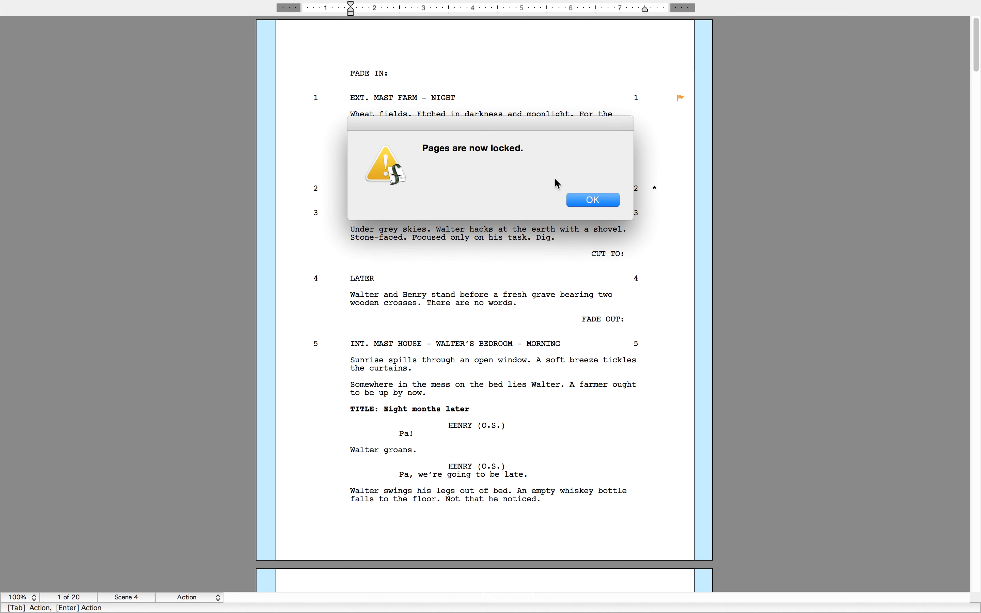
{"action": "left_click", "coordinate": [586, 198]}
Label the Pink revision set "Pink Rev. (01/27/2015)" in the revision settings
{"action": "mouse_move", "coordinate": [437, 4]}
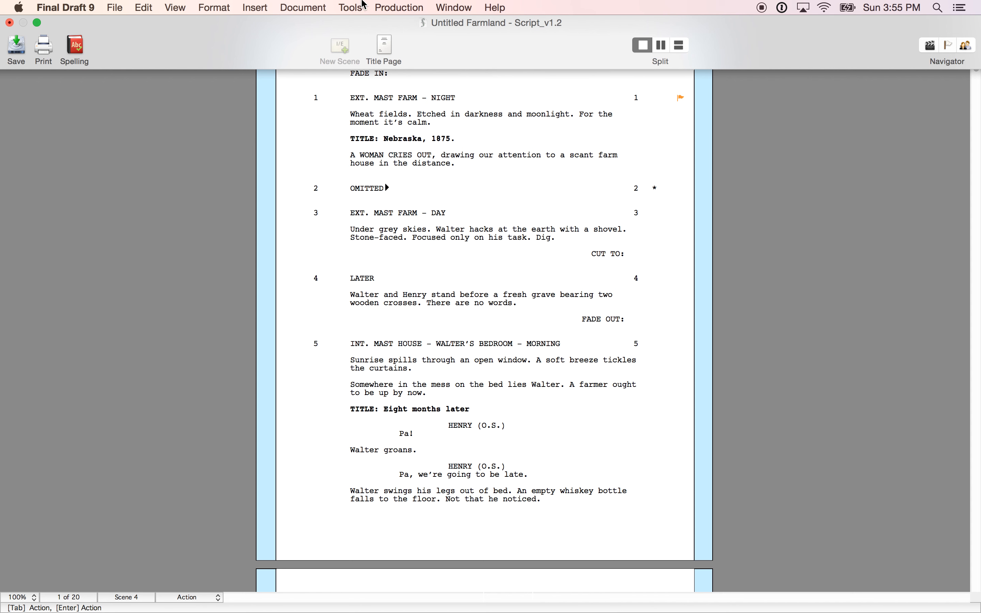
{"action": "left_click", "coordinate": [402, 7]}
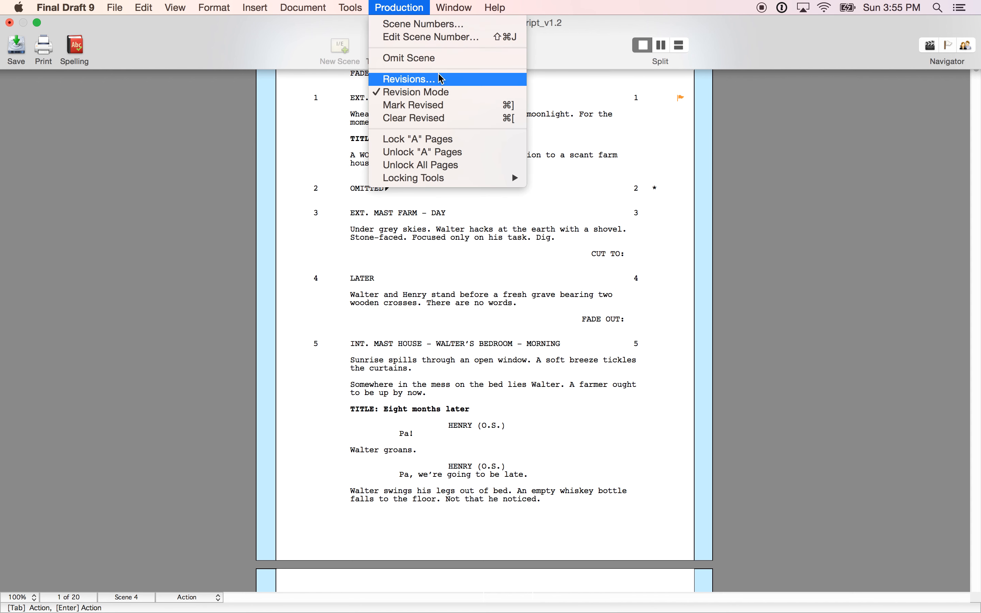
{"action": "left_click", "coordinate": [475, 85]}
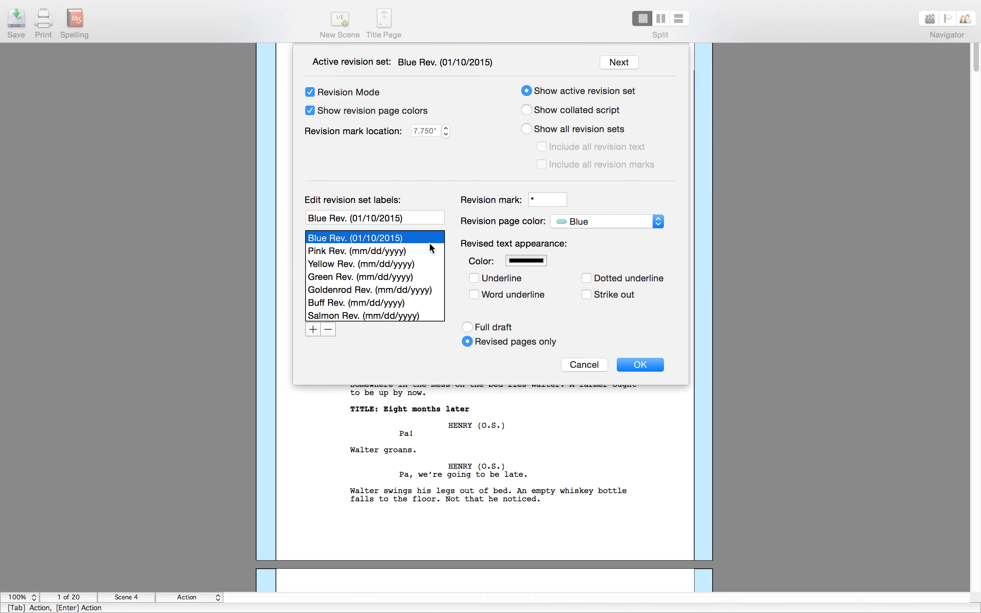
{"action": "left_click", "coordinate": [423, 249]}
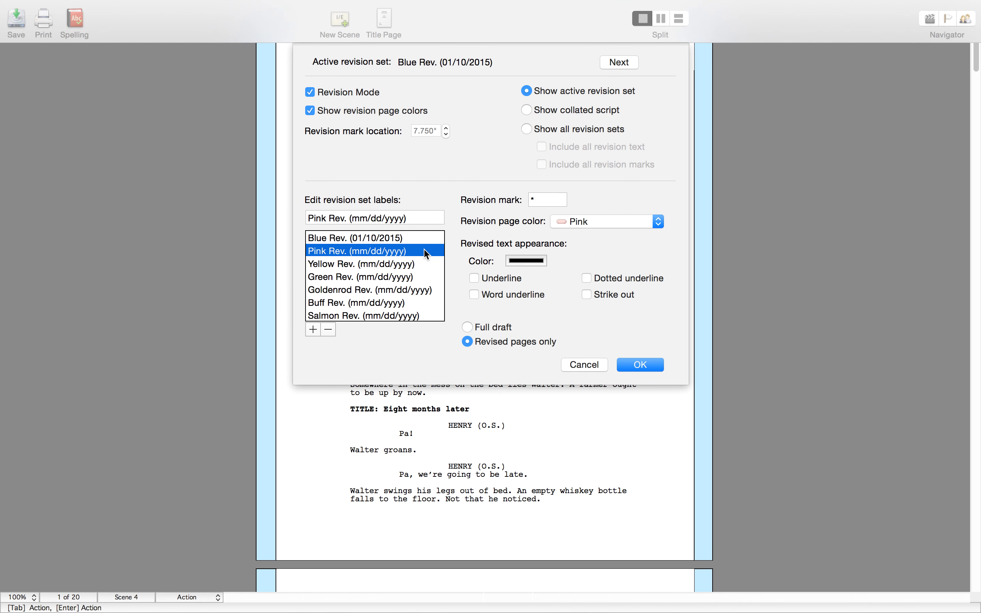
{"action": "left_click", "coordinate": [423, 219]}
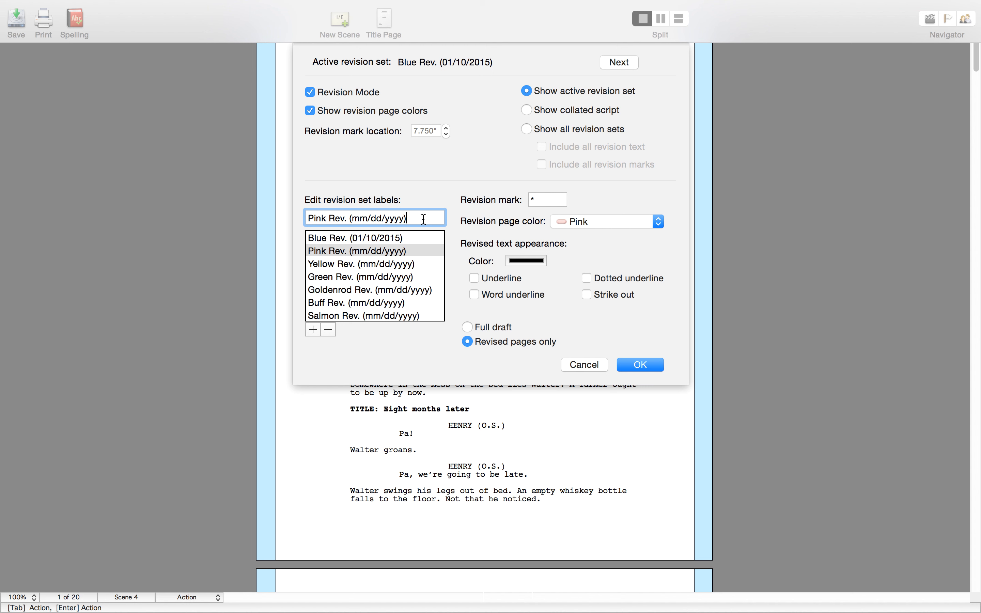
{"action": "key", "text": "Left"}
{"action": "key", "text": "Left"}
{"action": "key", "text": "shift+Left"}
{"action": "key", "text": "shift+Left"}
{"action": "key", "text": "shift+Left"}
{"action": "key", "text": "shift+Left"}
{"action": "type", "text": "2015"}
{"action": "key", "text": "Left"}
{"action": "key", "text": "Left"}
{"action": "key", "text": "Left"}
{"action": "key", "text": "Left"}
{"action": "key", "text": "Left"}
{"action": "key", "text": "shift+Left"}
{"action": "key", "text": "shift+Left"}
{"action": "type", "text": "27"}
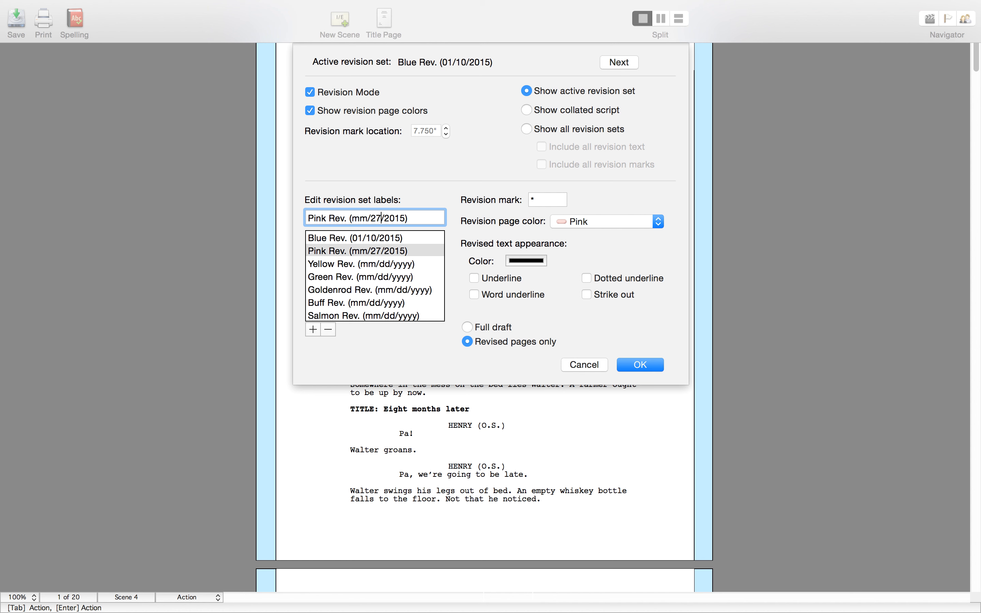
{"action": "key", "text": "Left"}
{"action": "key", "text": "Left"}
{"action": "key", "text": "Left"}
{"action": "key", "text": "shift+Left"}
{"action": "key", "text": "shift+Left"}
{"action": "type", "text": "01"}
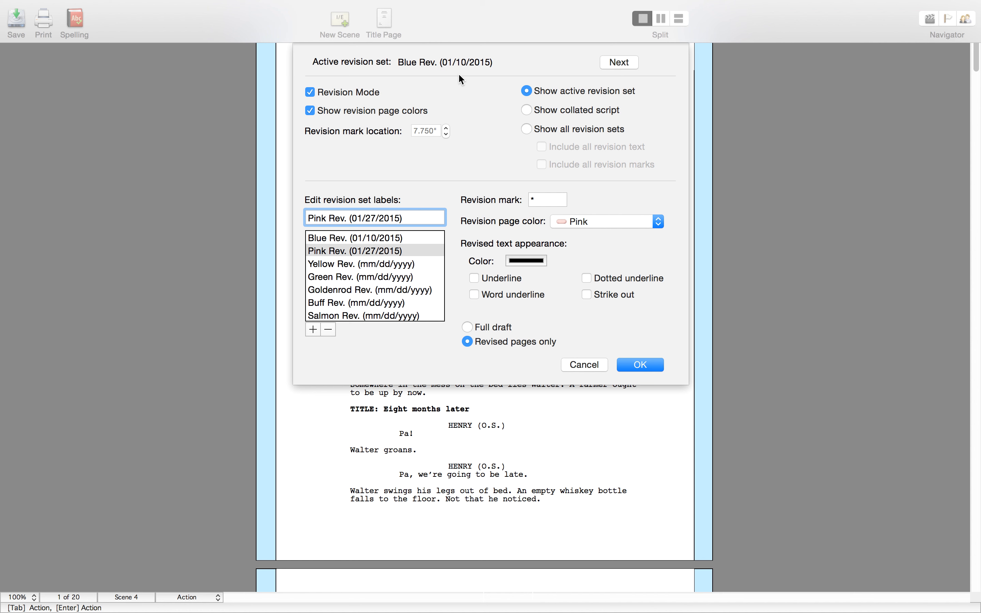
{"action": "key", "text": "Tab"}
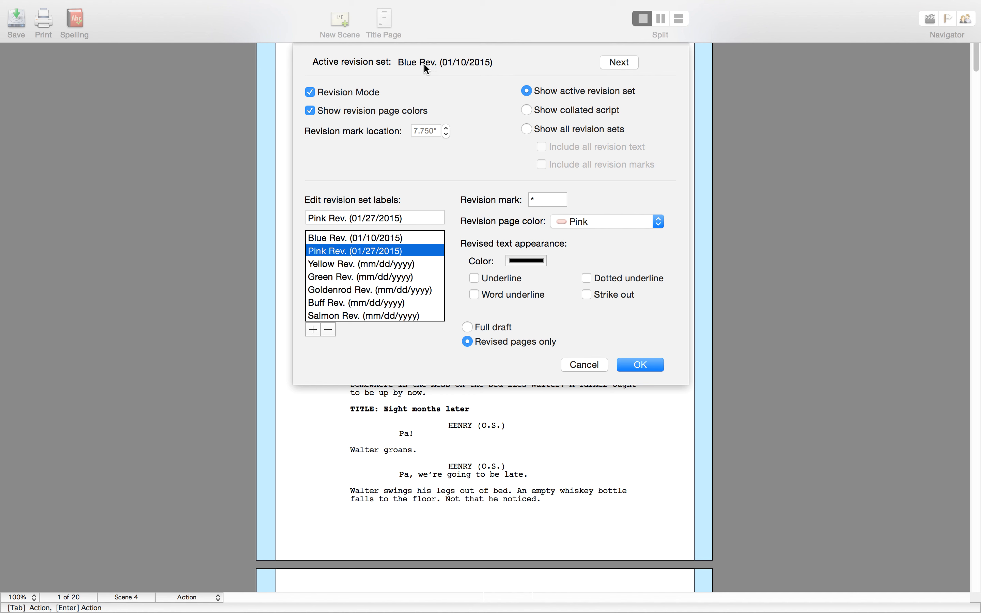
Advance the active revision set to "Pink Rev. (01/27/2015)", accept the irreversible change, and apply the revision settings
{"action": "left_click", "coordinate": [610, 65]}
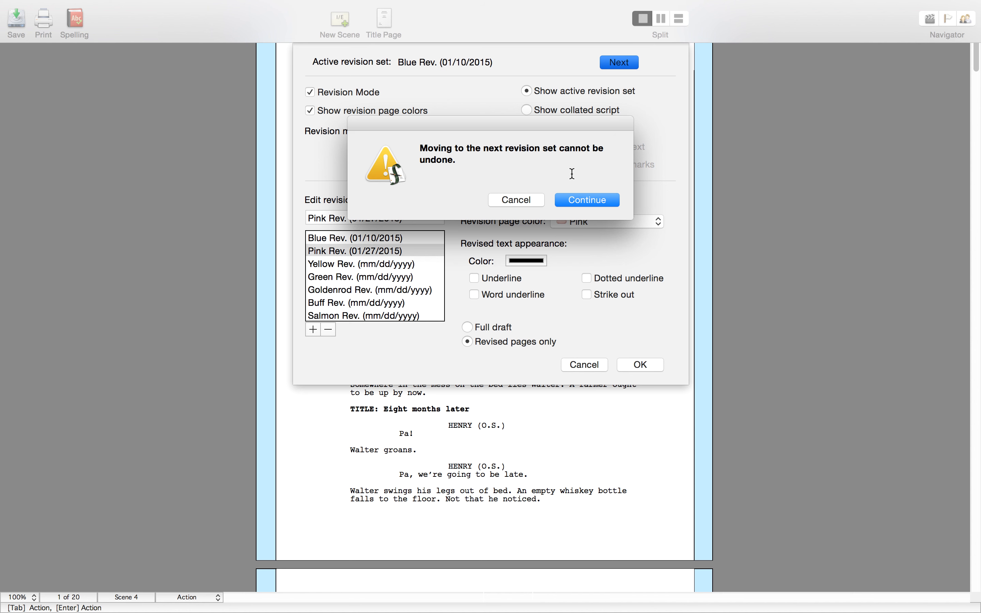
{"action": "left_click", "coordinate": [580, 202]}
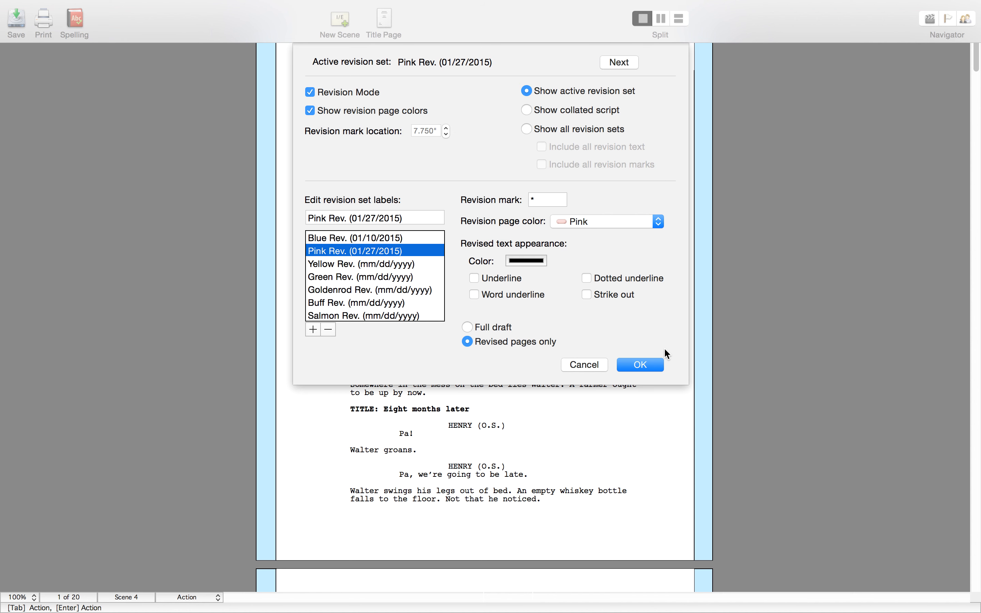
{"action": "left_click", "coordinate": [640, 364]}
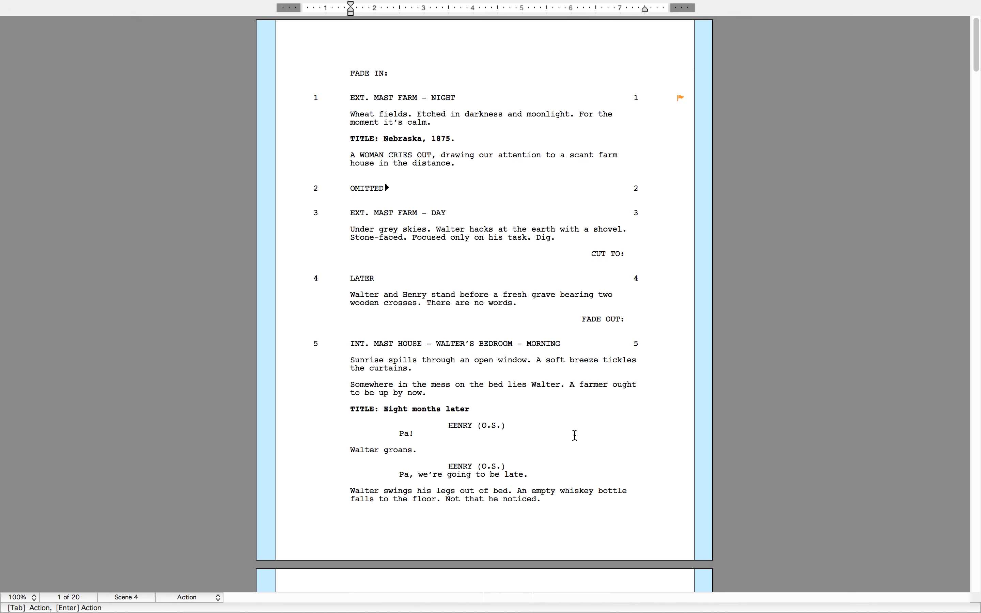
Insert a blank line after the neighbor's "Nebraska even." dialogue in scene 8, and check pages 3 and 3A
{"action": "scroll", "coordinate": [602, 174], "scroll_direction": "down", "scroll_amount": 20}
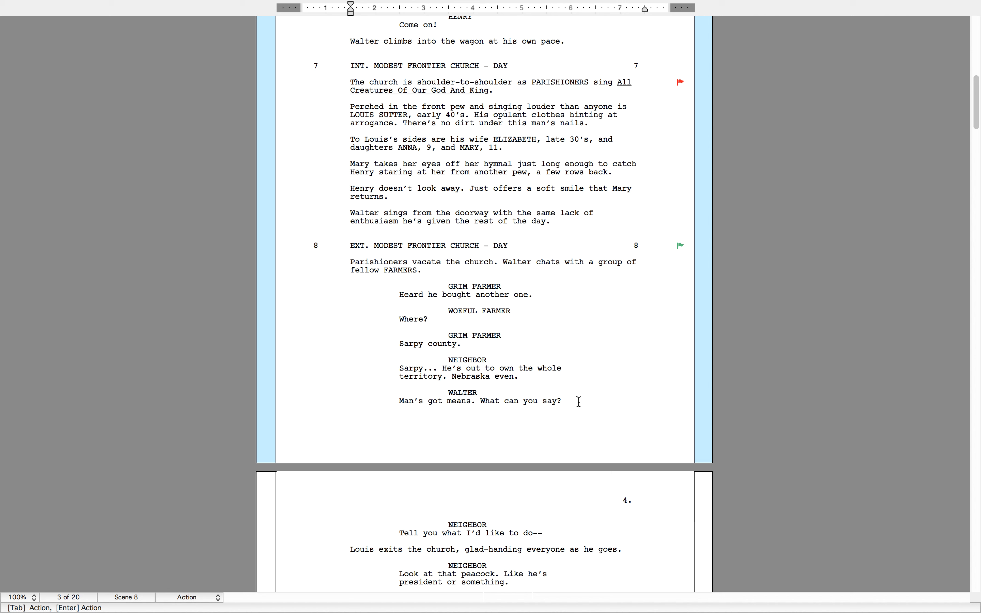
{"action": "left_click", "coordinate": [593, 402]}
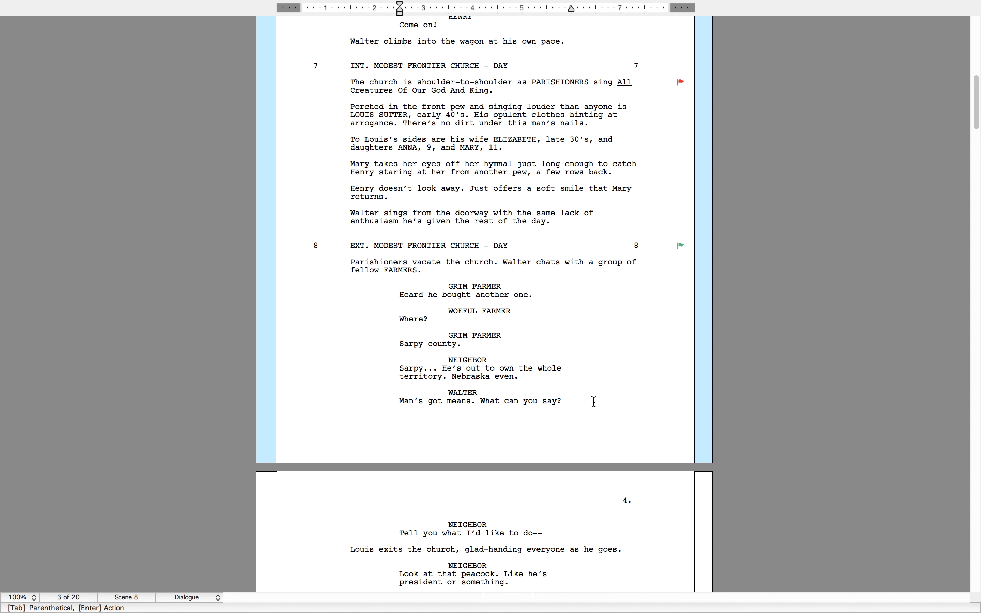
{"action": "left_click", "coordinate": [558, 380]}
{"action": "key", "text": "Return"}
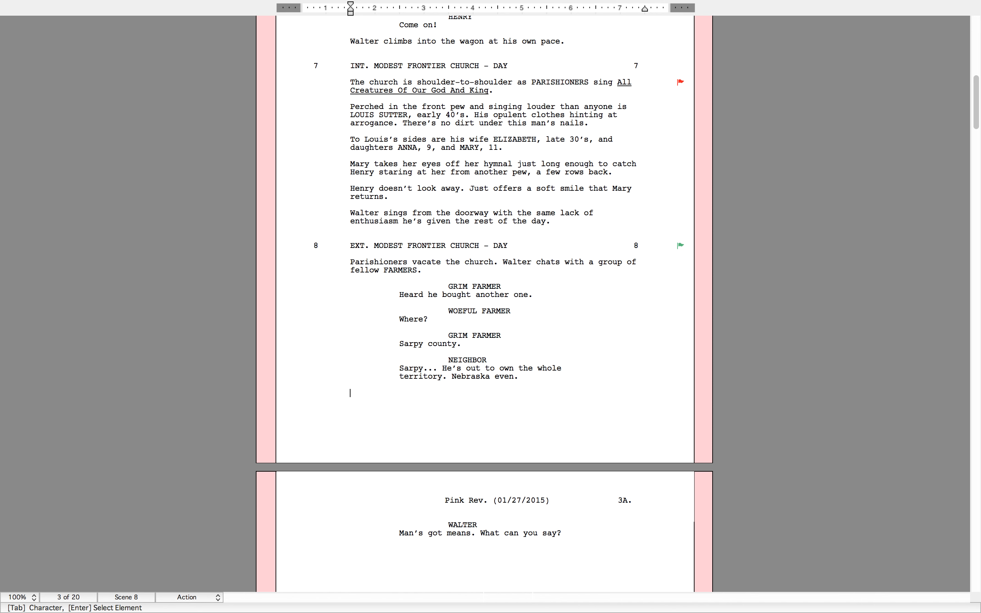
{"action": "scroll", "coordinate": [646, 328], "scroll_direction": "up", "scroll_amount": 3}
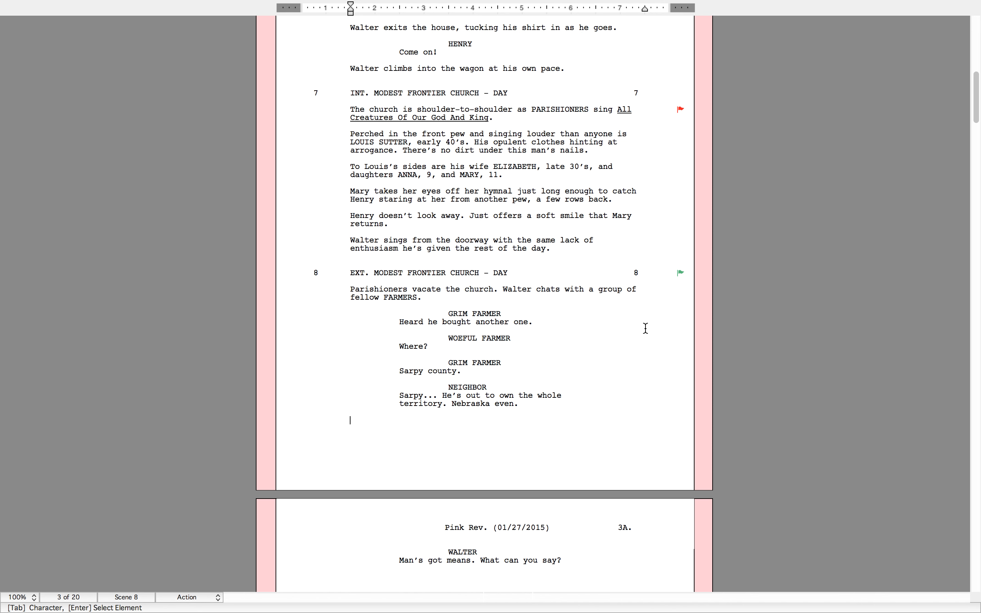
{"action": "scroll", "coordinate": [645, 327], "scroll_direction": "down", "scroll_amount": 3}
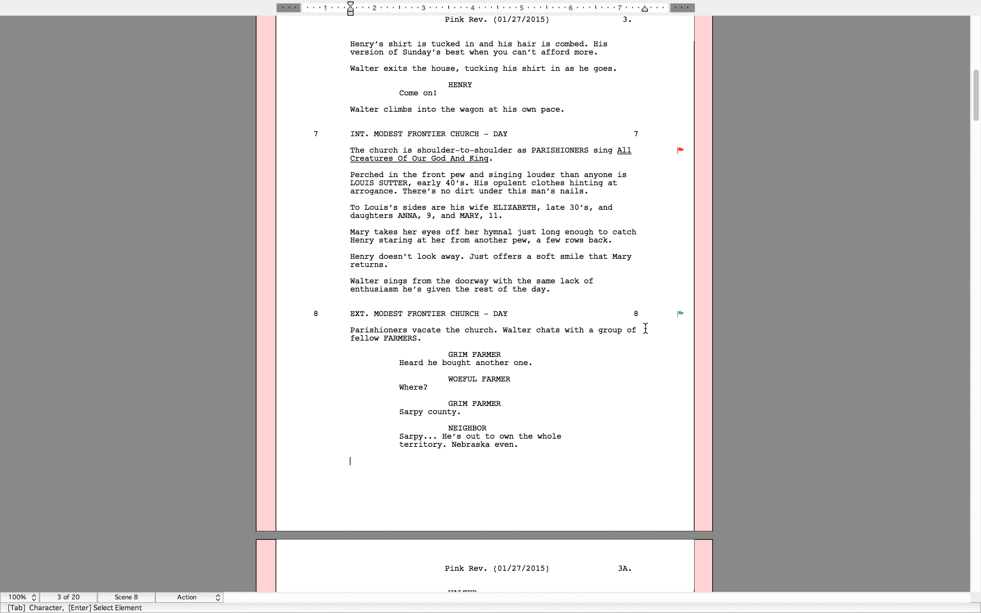
{"action": "scroll", "coordinate": [645, 327], "scroll_direction": "down", "scroll_amount": 1}
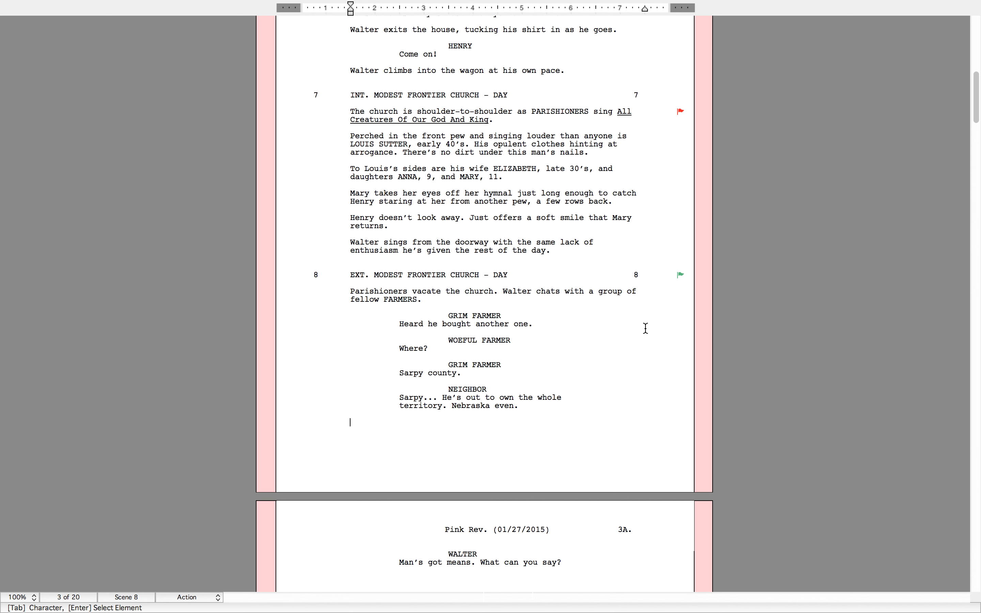
{"action": "scroll", "coordinate": [646, 328], "scroll_direction": "up", "scroll_amount": 1}
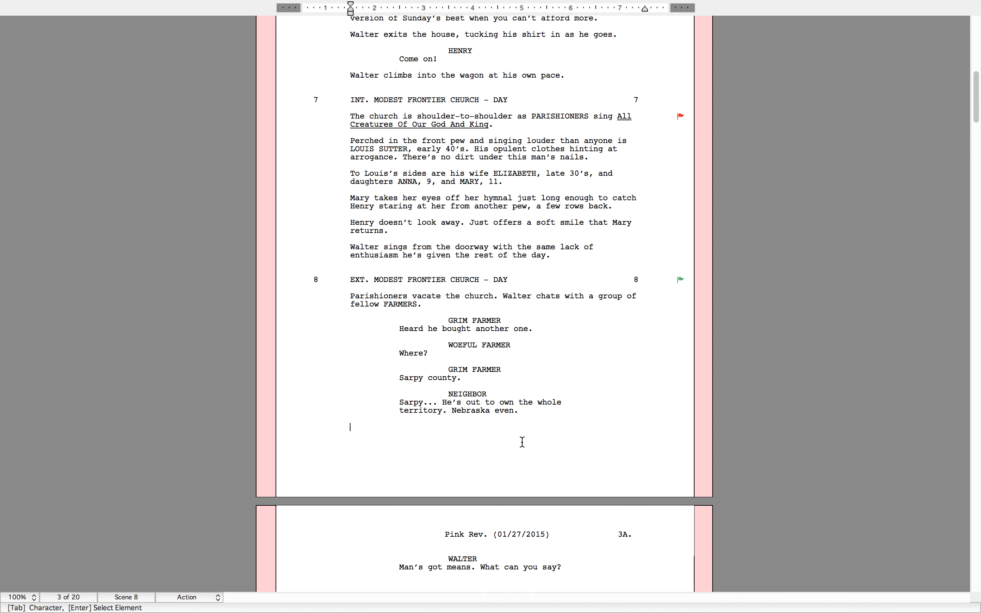
{"action": "scroll", "coordinate": [522, 442], "scroll_direction": "up", "scroll_amount": 3}
{"action": "scroll", "coordinate": [522, 442], "scroll_direction": "down", "scroll_amount": 4}
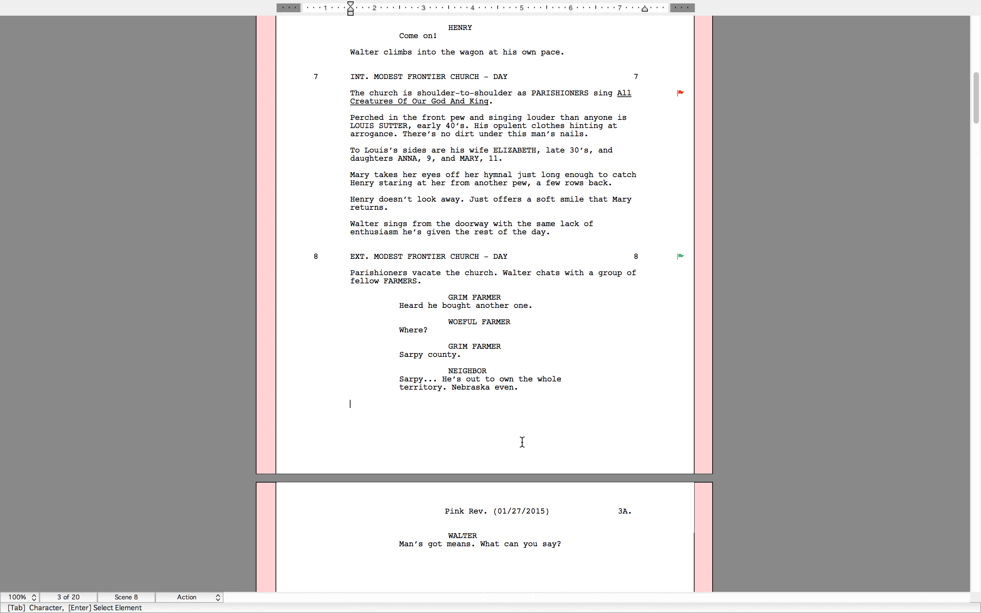
Add a GRIM FARMER dialogue on the blank line at the end of page 3 reading "Hello Guys."
{"action": "key", "text": "Tab"}
{"action": "type", "text": "G"}
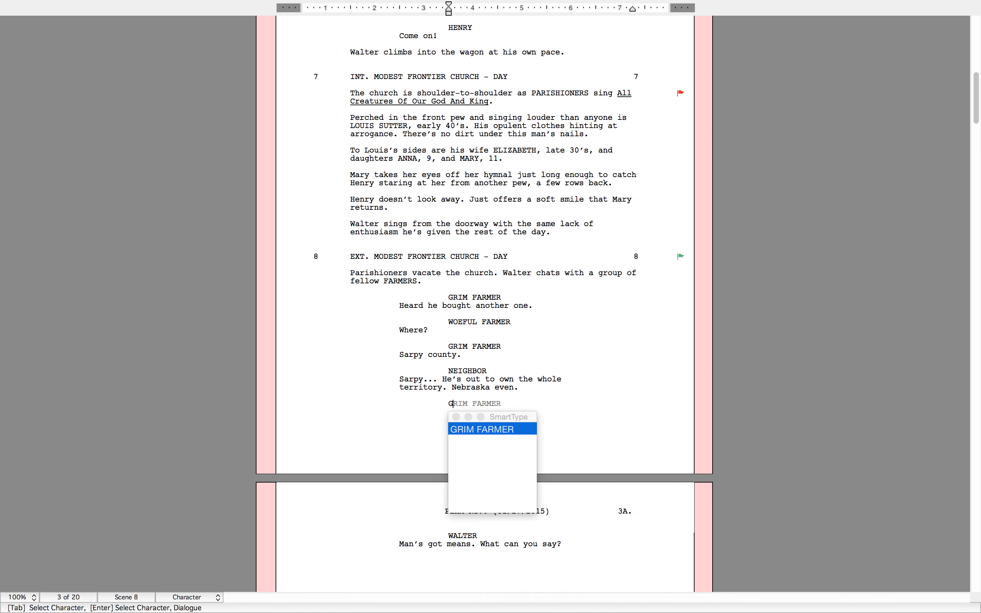
{"action": "key", "text": "Return"}
{"action": "type", "text": "He"}
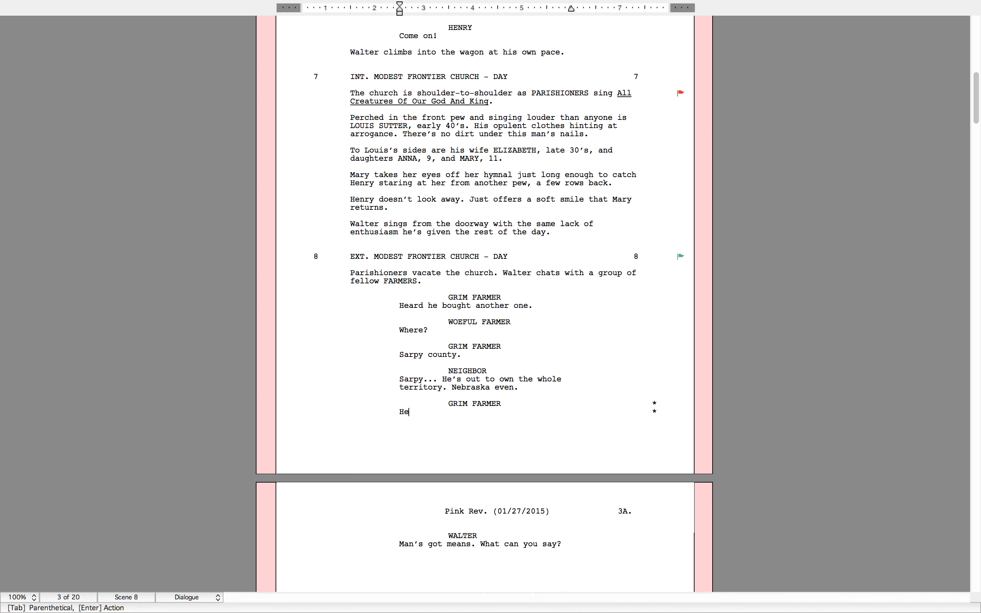
{"action": "type", "text": "llo Guys."}
Save the script with the new pink revision dialogue
{"action": "mouse_move", "coordinate": [256, 4]}
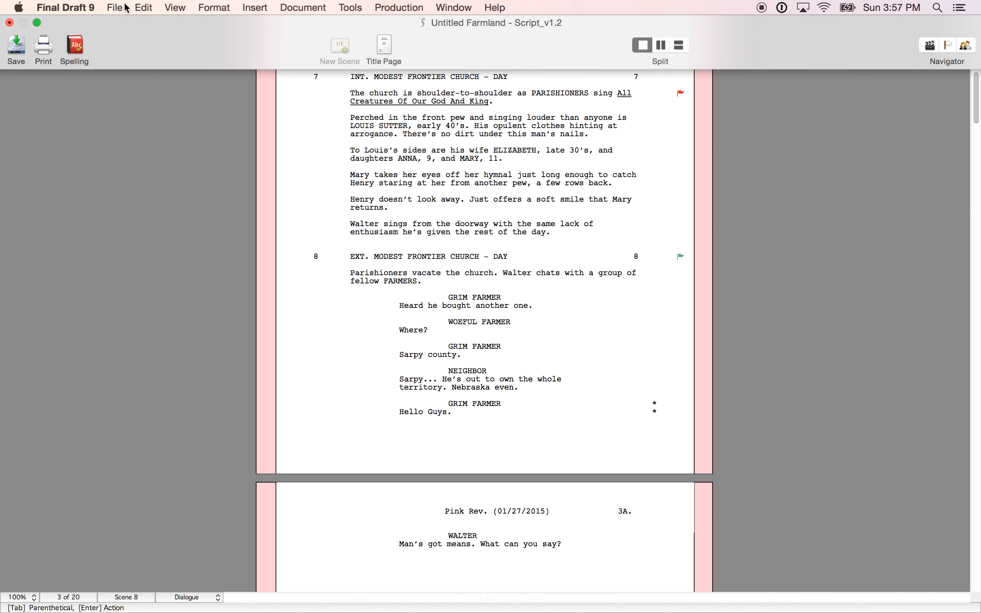
{"action": "left_click", "coordinate": [111, 9]}
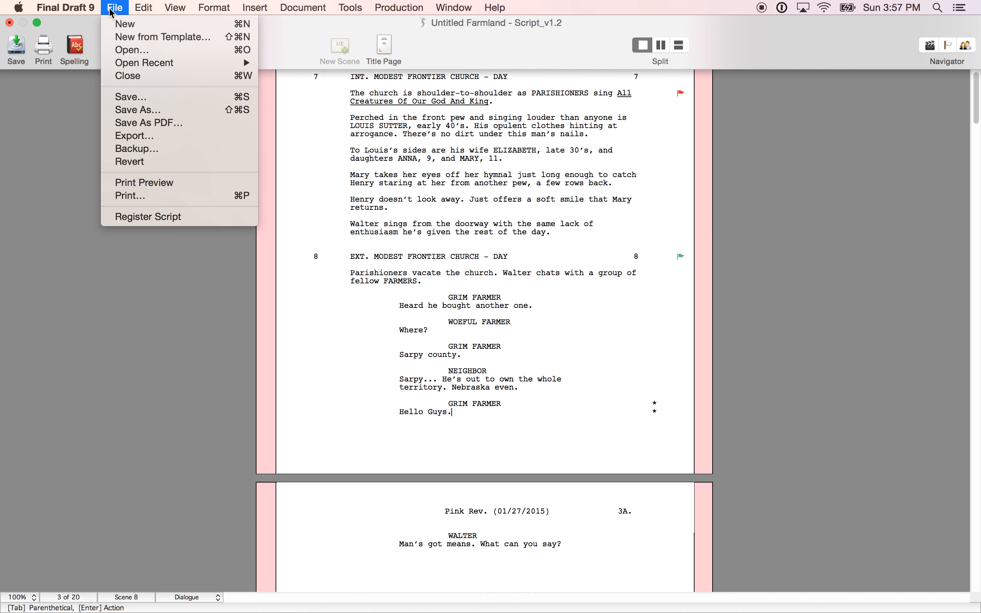
{"action": "left_click", "coordinate": [150, 99]}
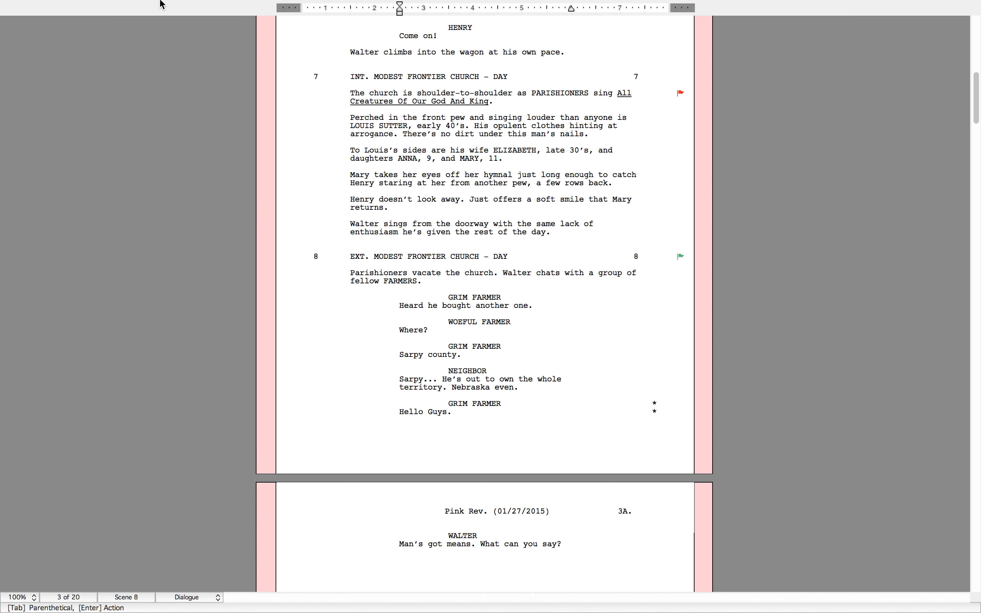
{"action": "mouse_move", "coordinate": [159, 3]}
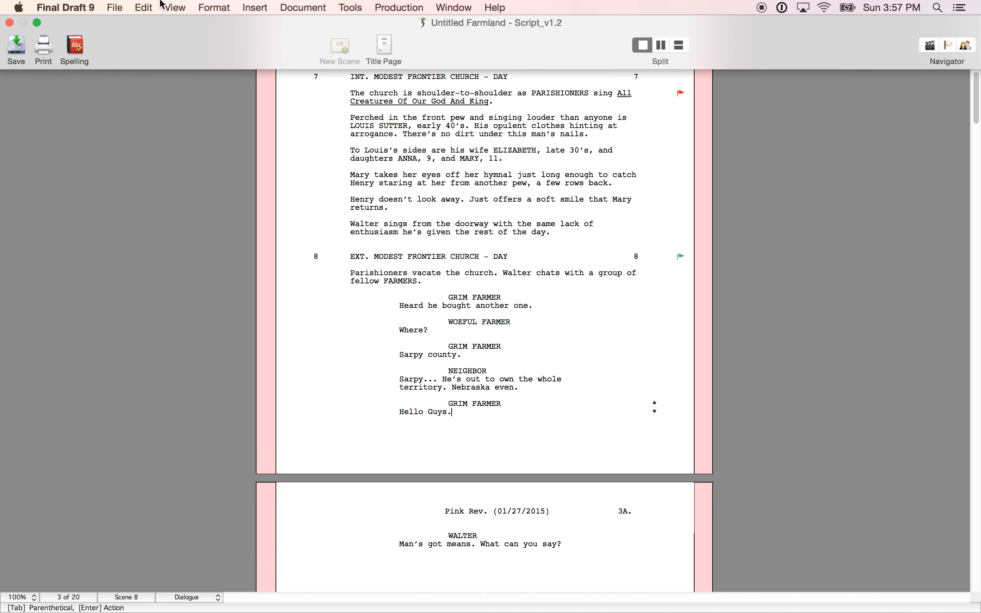
{"action": "left_click", "coordinate": [115, 8]}
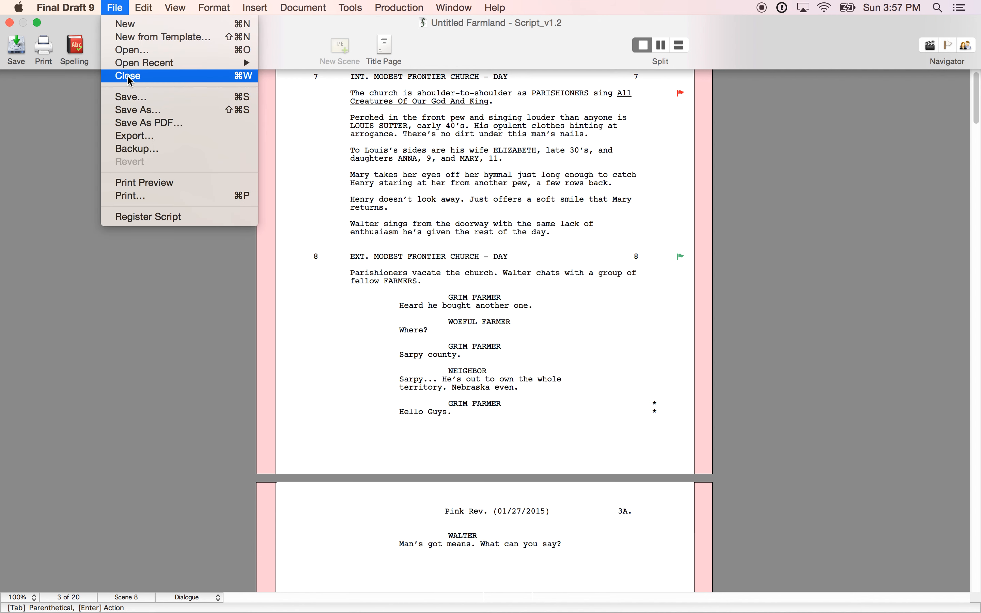
{"action": "left_click", "coordinate": [174, 196]}
{"action": "left_click", "coordinate": [410, 371]}
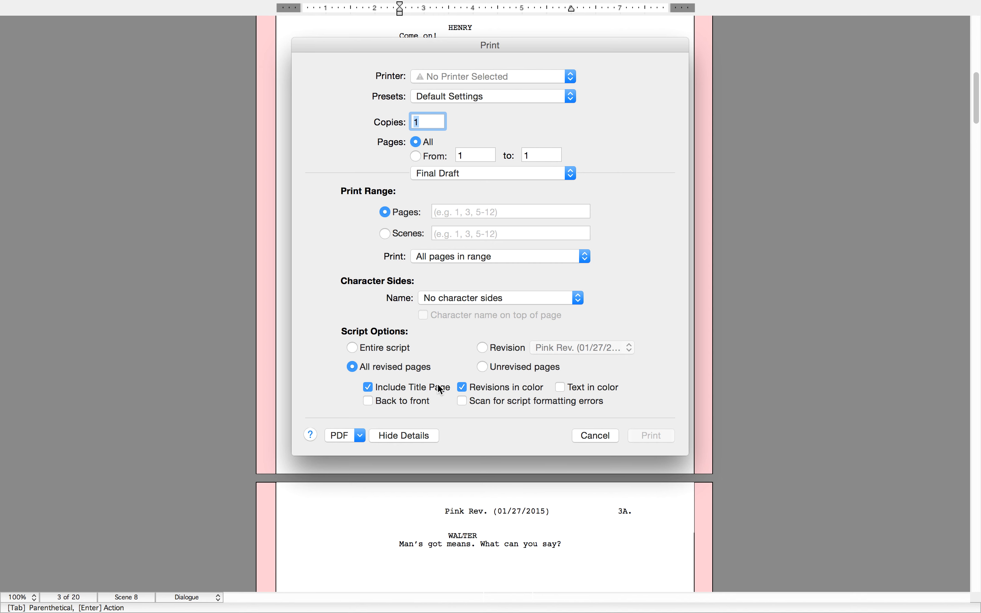
{"action": "left_click", "coordinate": [594, 435]}
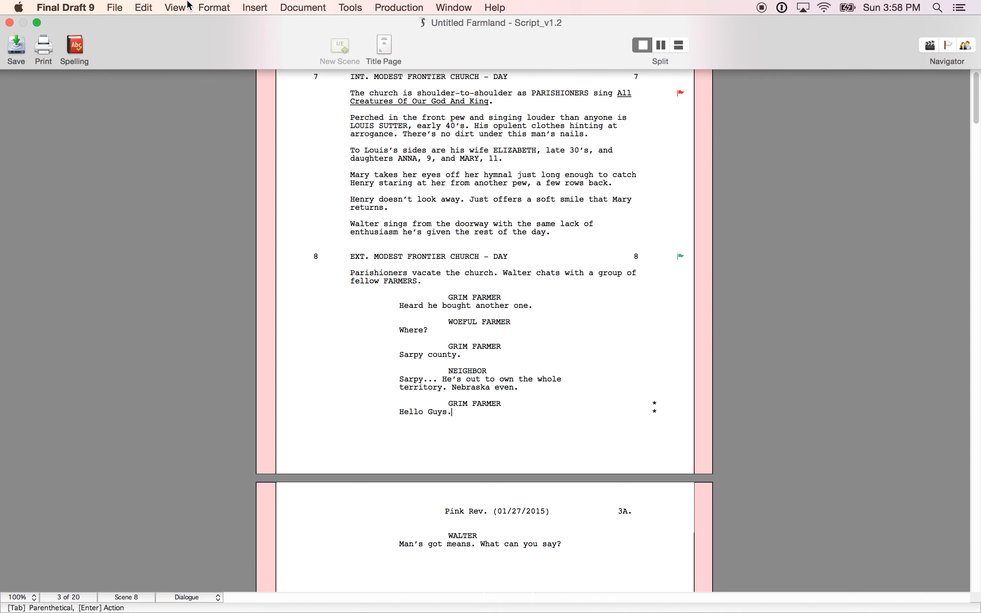
Open the title page and copy its "Rev. 01/10/2015 (Blue)" line
{"action": "left_click", "coordinate": [383, 51]}
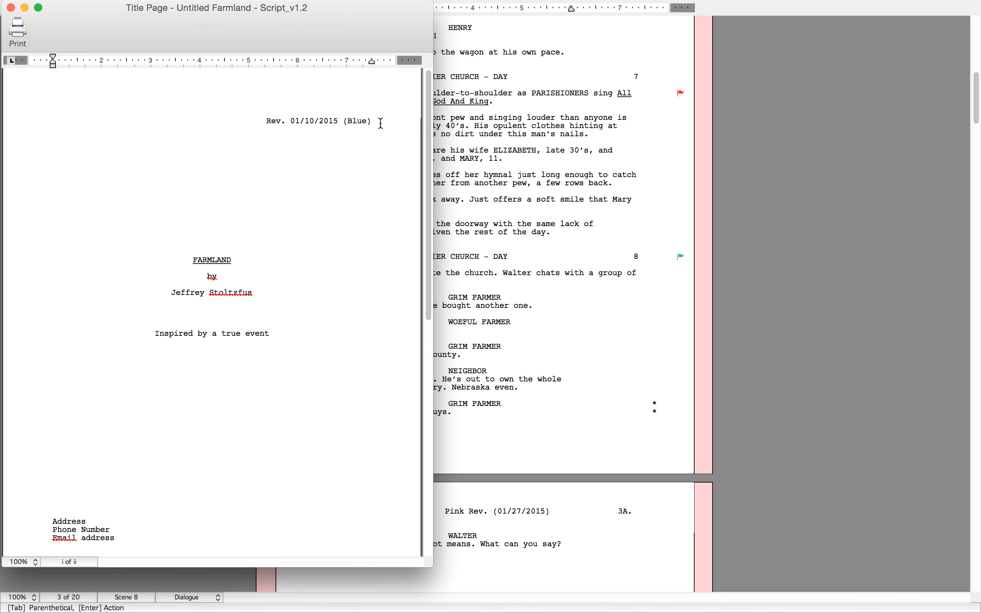
{"action": "key", "text": "super+shift+Left"}
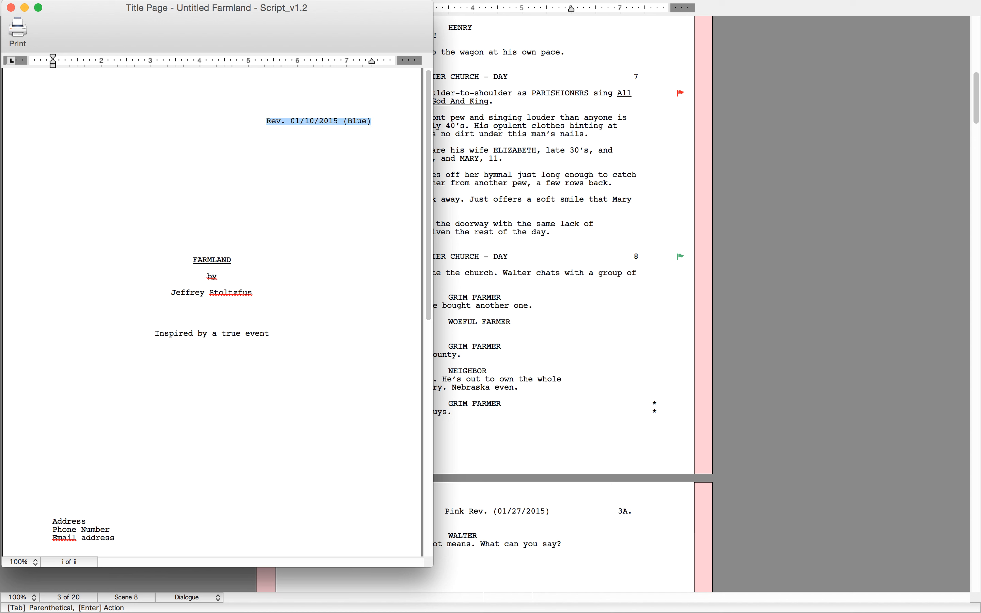
{"action": "type", "text": "c"}
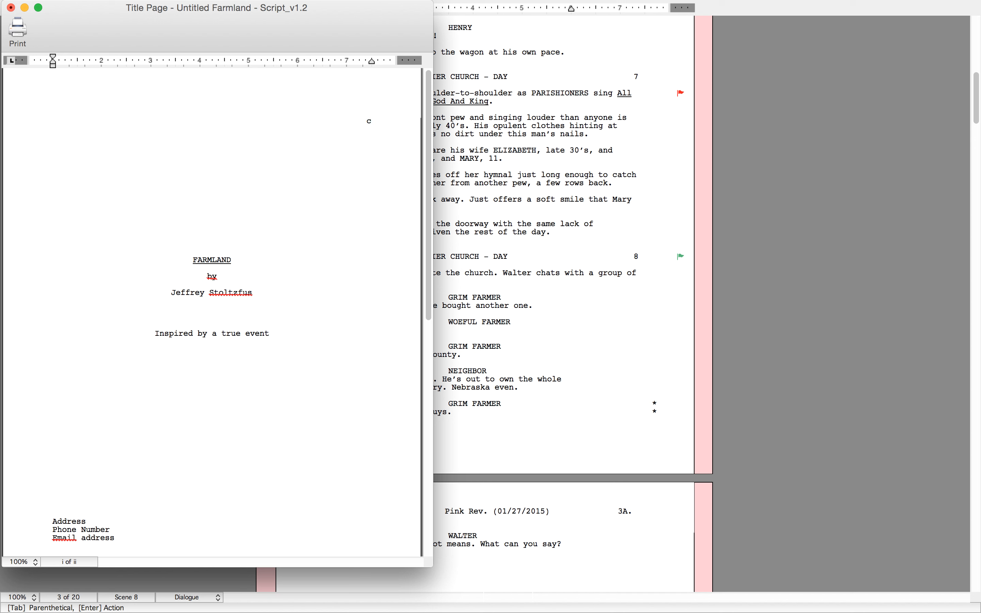
{"action": "key", "text": "super+z"}
{"action": "key", "text": "super+c"}
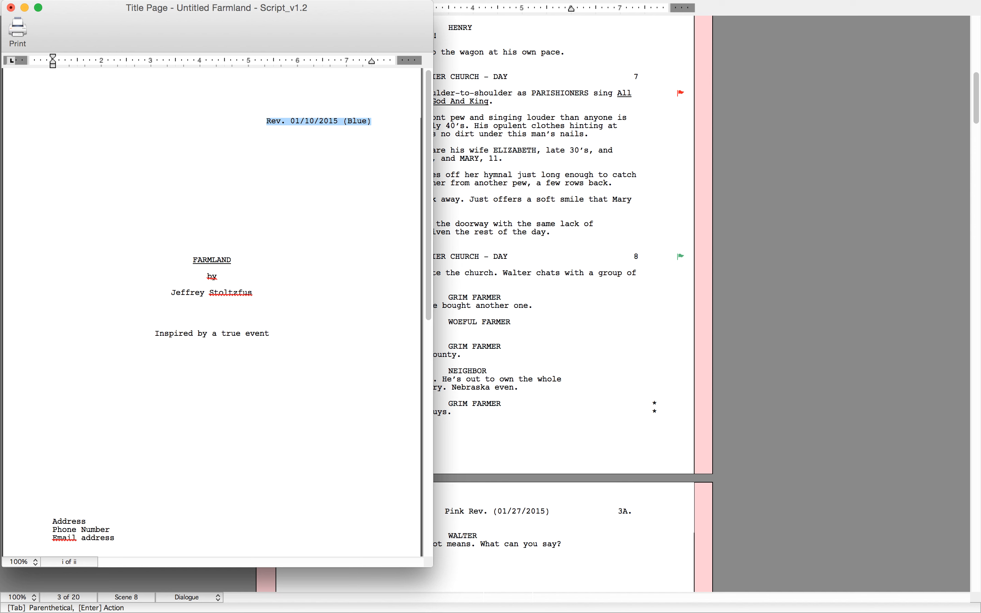
Right-align the empty line below the blue revision date and paste the copied revision text there
{"action": "key", "text": "Down"}
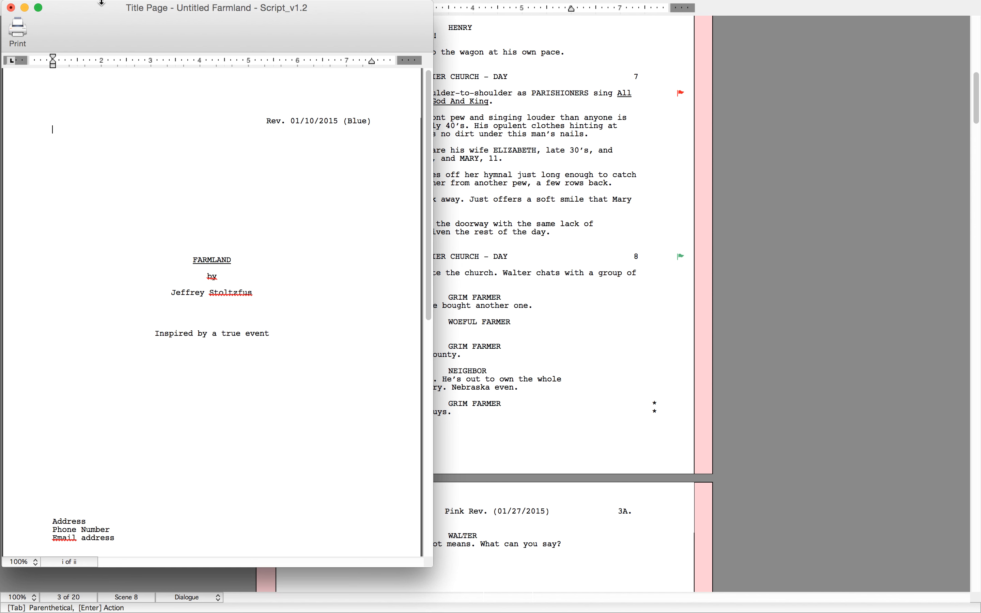
{"action": "mouse_move", "coordinate": [179, 3]}
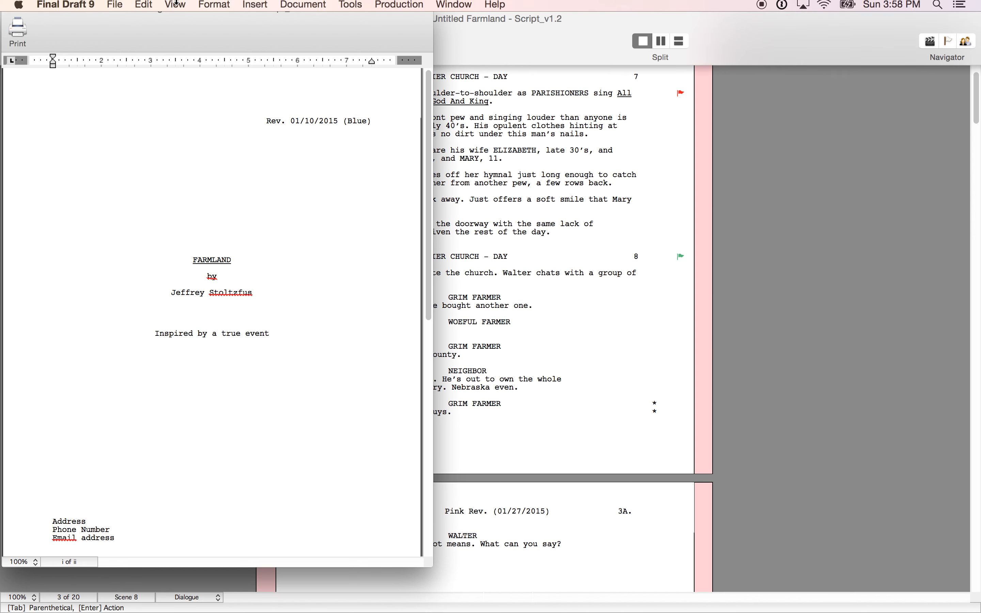
{"action": "left_click", "coordinate": [144, 8]}
{"action": "mouse_move", "coordinate": [284, 182]}
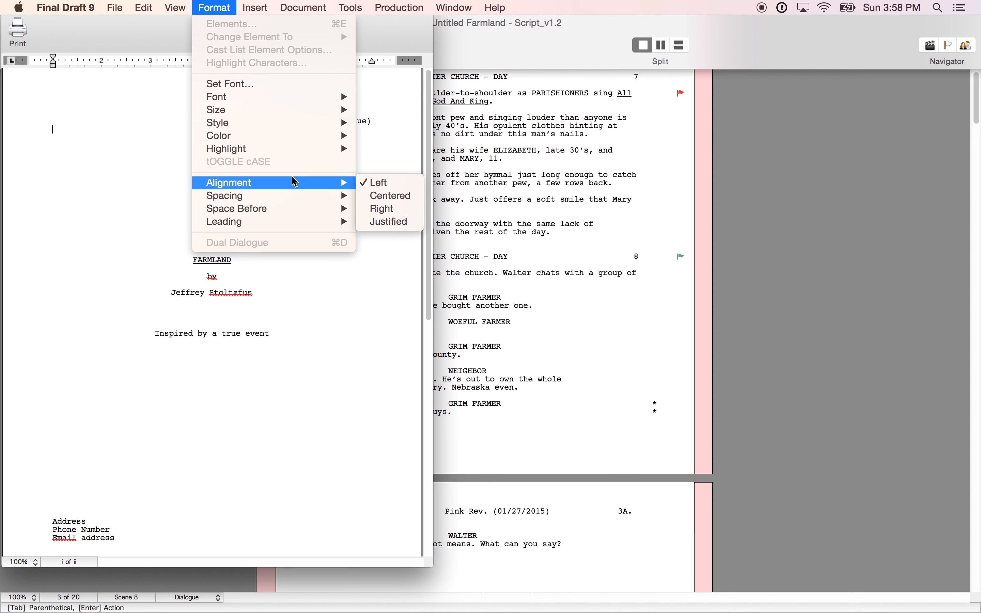
{"action": "left_click", "coordinate": [388, 209]}
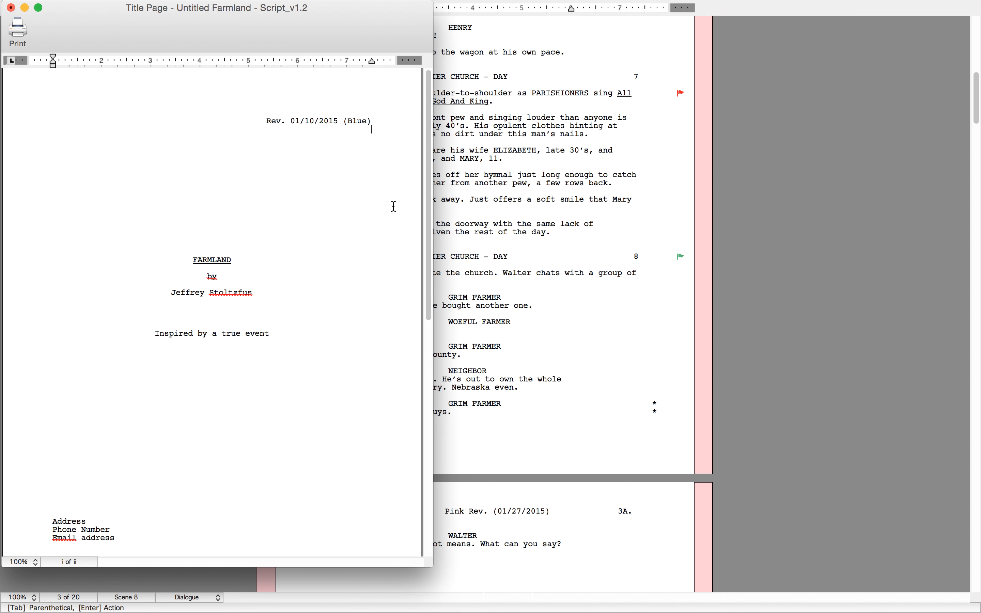
{"action": "key", "text": "super+v"}
Change the pasted title page line to "Rev. 01/27/2015 (Pink)"
{"action": "key", "text": "shift+Right"}
{"action": "key", "text": "shift+Right"}
{"action": "key", "text": "shift+Right"}
{"action": "key", "text": "shift+Right"}
{"action": "type", "text": "Pink"}
{"action": "key", "text": "Left"}
{"action": "key", "text": "Left"}
{"action": "key", "text": "shift+Right"}
{"action": "key", "text": "shift+Right"}
{"action": "type", "text": "27"}
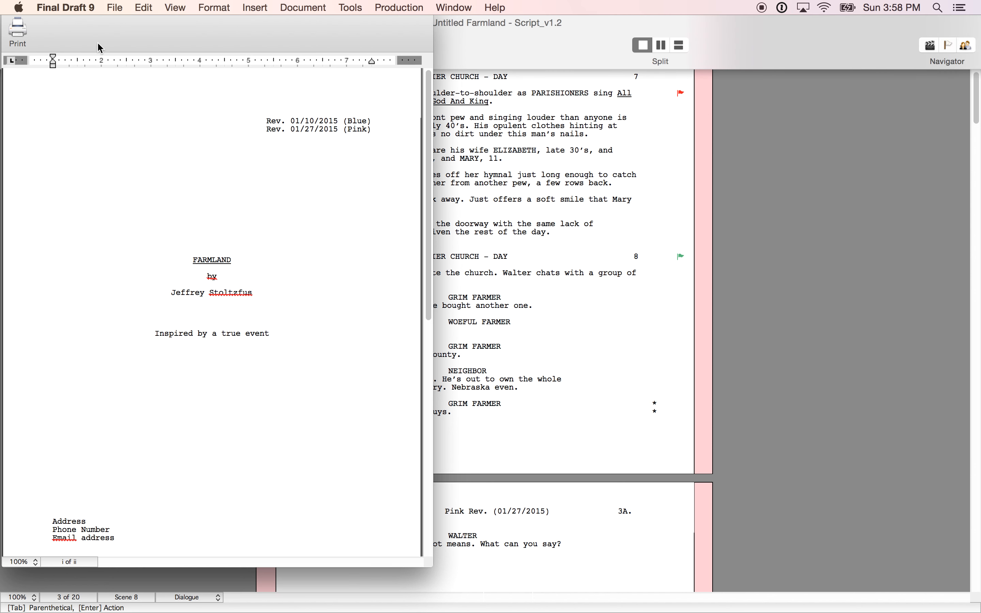
Return from the title page to the script and save it
{"action": "left_click", "coordinate": [448, 52]}
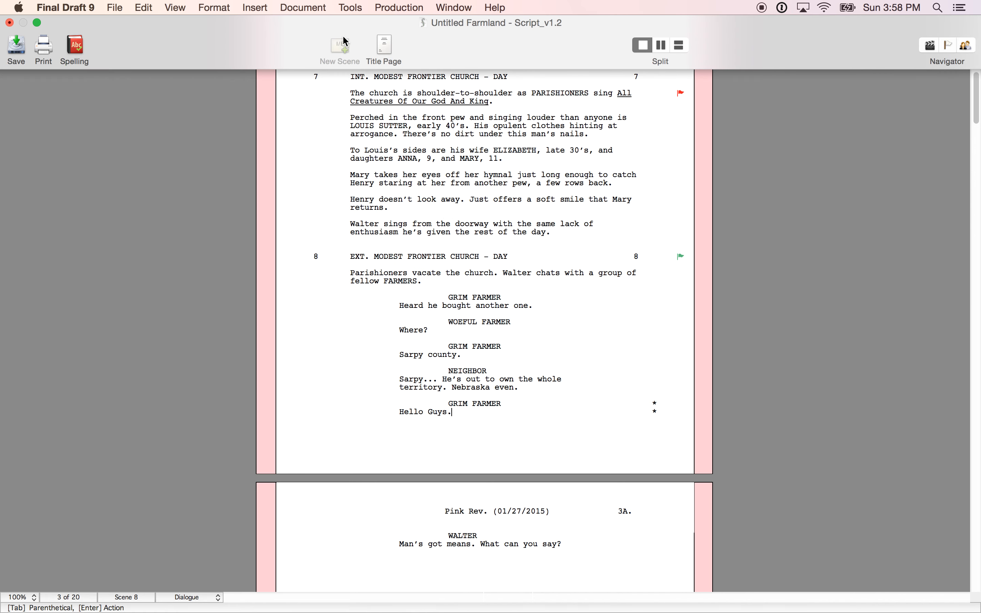
{"action": "left_click", "coordinate": [117, 8]}
{"action": "left_click", "coordinate": [149, 98]}
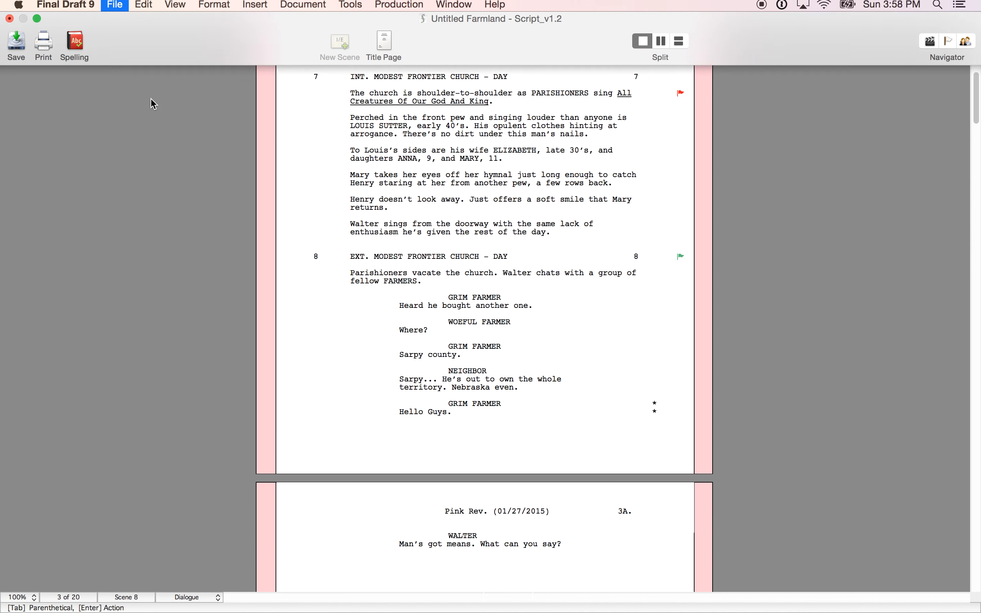
{"action": "key", "text": "ctrl+super+f"}
Save all revised pages, with the title page and revisions in color, as a PDF in Documents, adding "_v1.2" to the PDF's title
{"action": "mouse_move", "coordinate": [169, 4]}
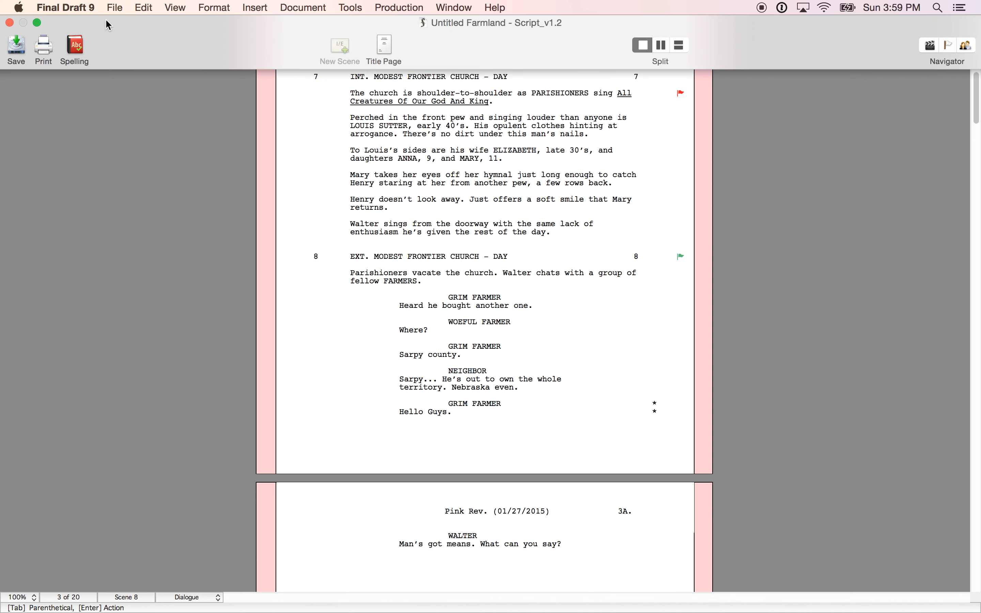
{"action": "left_click", "coordinate": [123, 14]}
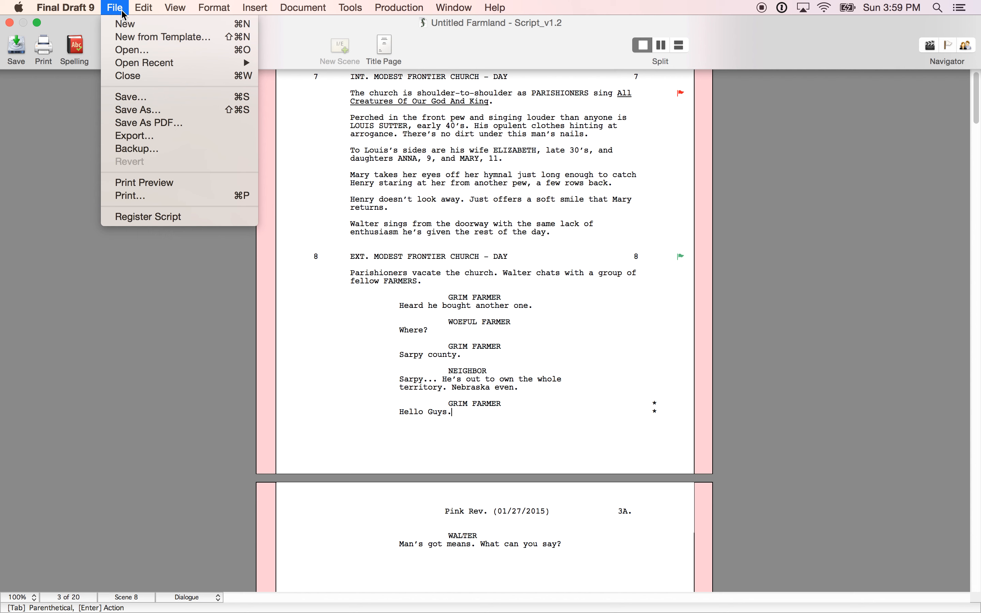
{"action": "left_click", "coordinate": [151, 195]}
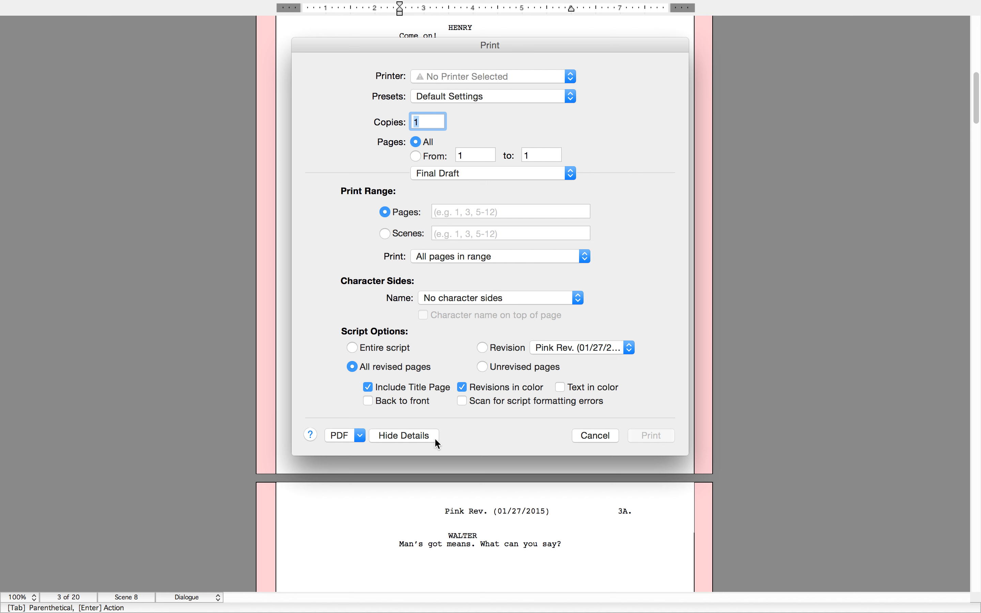
{"action": "left_click", "coordinate": [348, 436]}
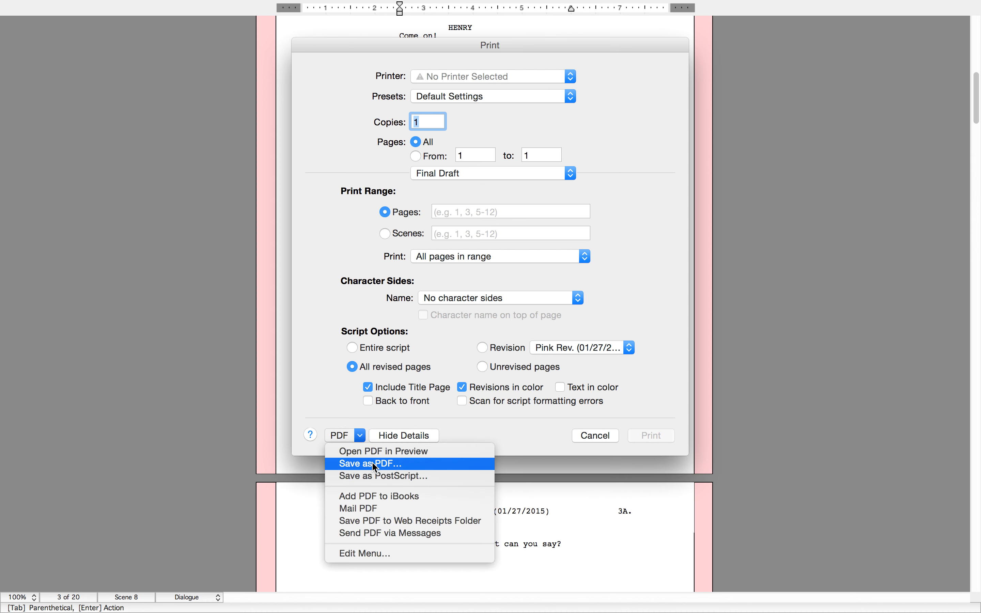
{"action": "left_click", "coordinate": [404, 463]}
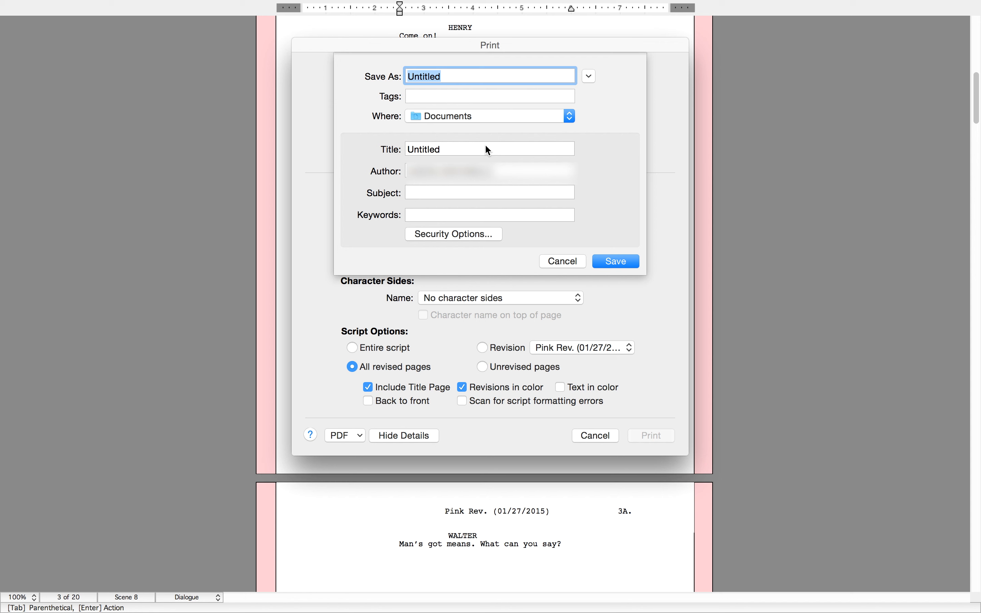
{"action": "left_click", "coordinate": [512, 149]}
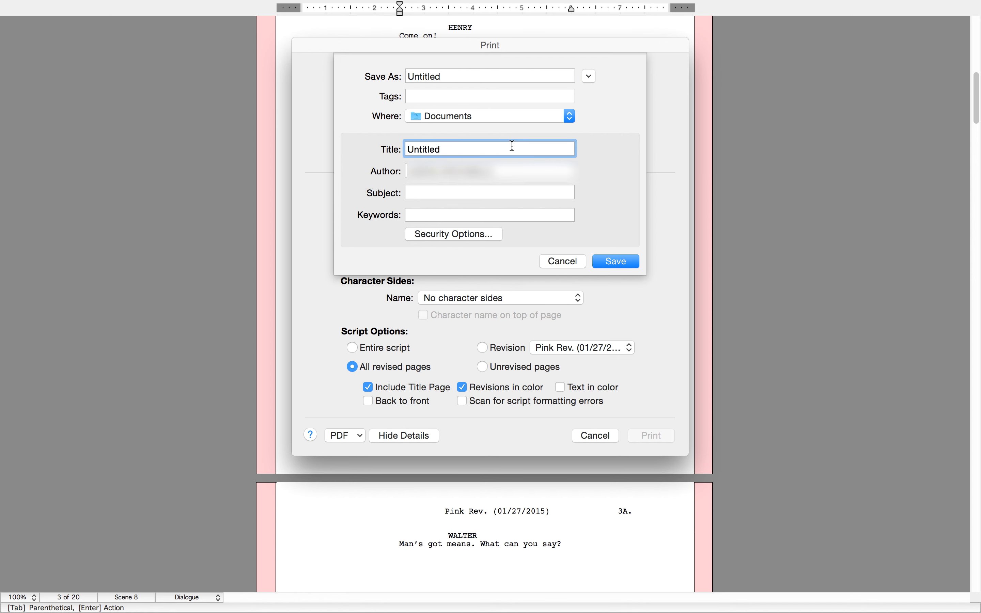
{"action": "type", "text": "_v1.2"}
{"action": "left_click", "coordinate": [617, 261]}
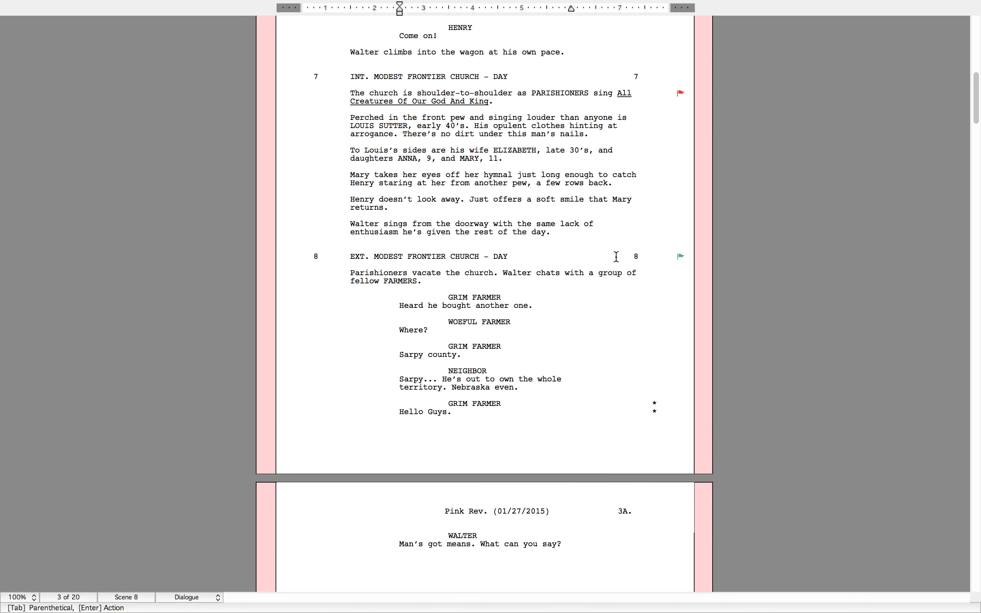
Close the Untitled Farmland - Script_v1.2 document and save its changes
{"action": "mouse_move", "coordinate": [4, 4]}
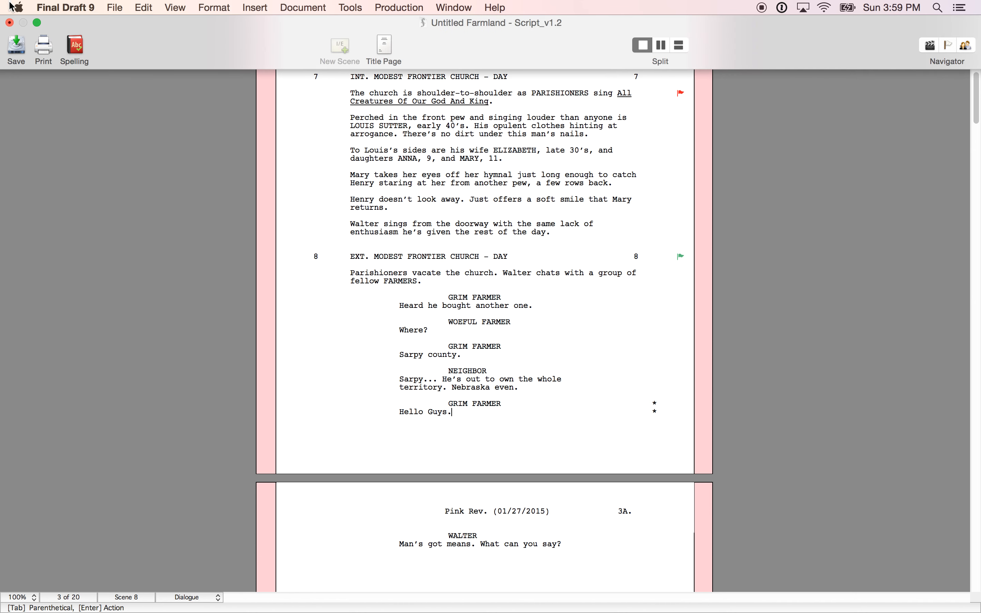
{"action": "left_click", "coordinate": [9, 23]}
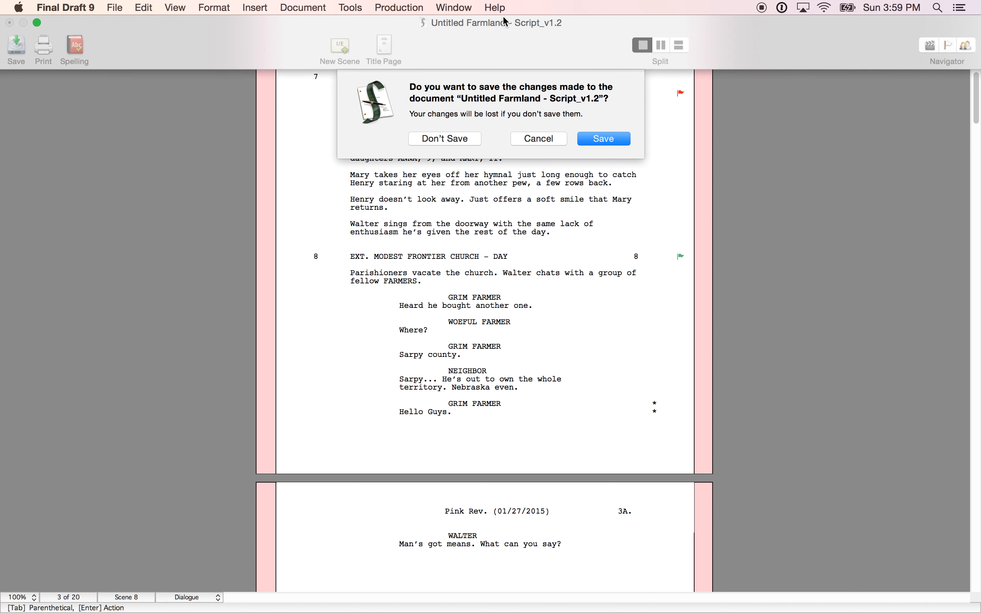
{"action": "left_click", "coordinate": [601, 138]}
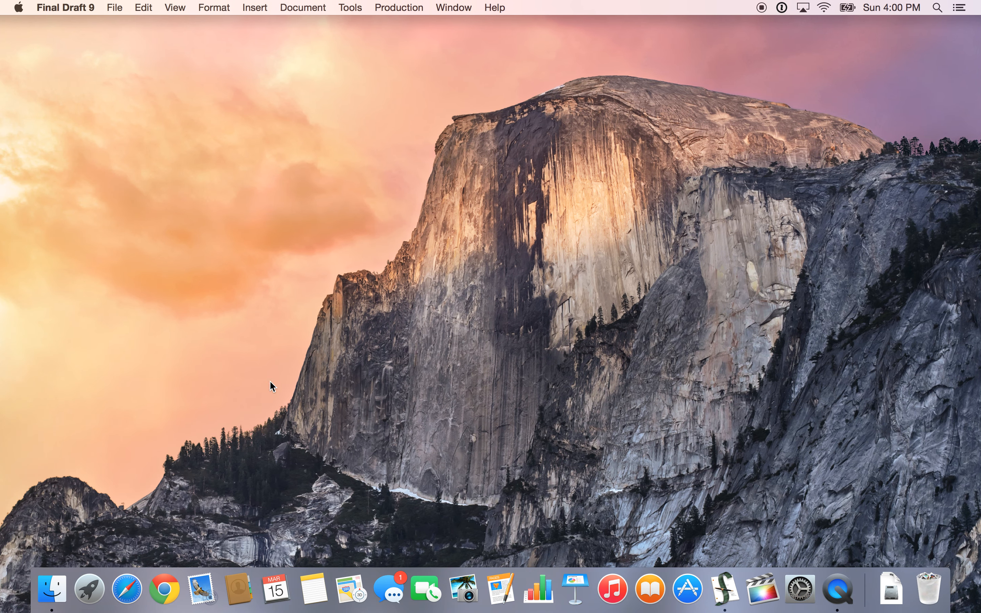
Switch to Finder, open Untitled.pdf from the Documents folder in Preview and show it full screen
{"action": "left_click", "coordinate": [52, 589]}
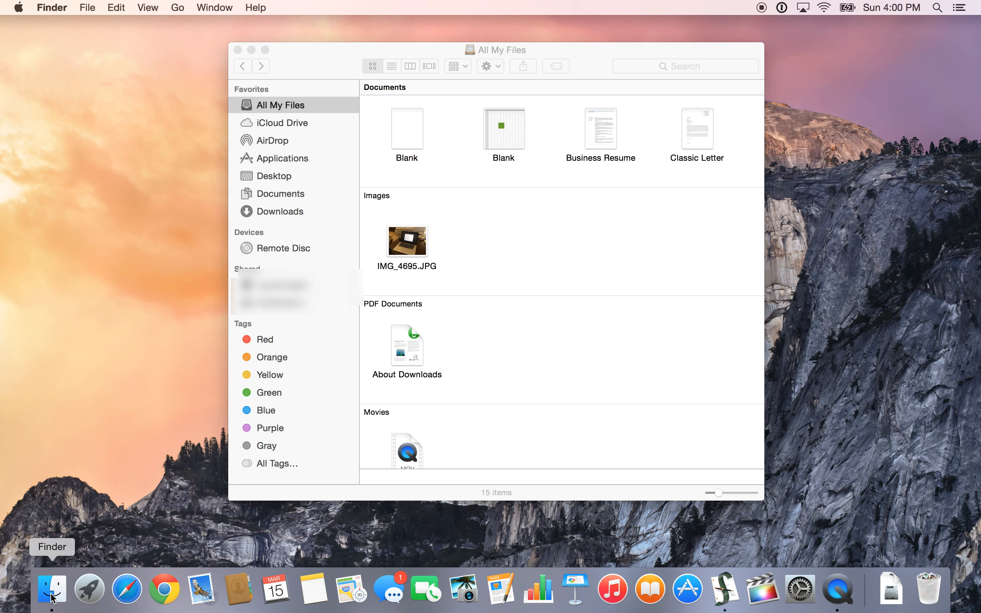
{"action": "left_click", "coordinate": [286, 194]}
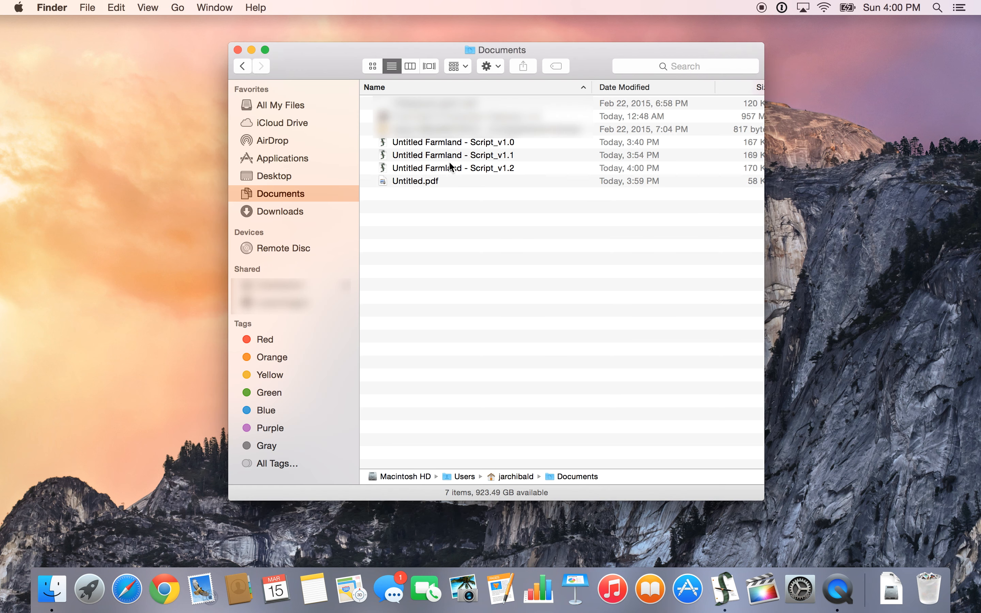
{"action": "double_click", "coordinate": [434, 185]}
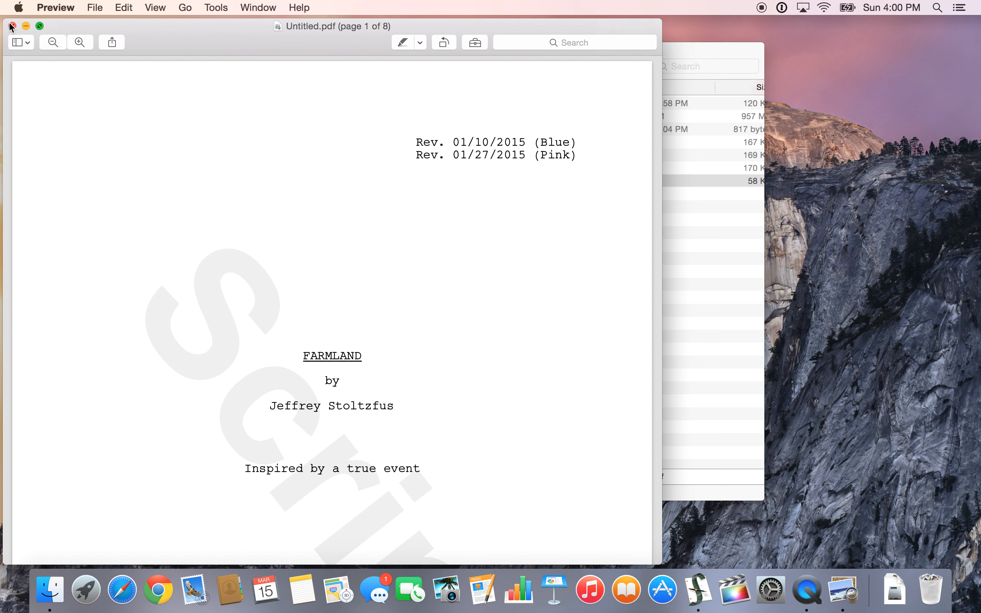
{"action": "left_click", "coordinate": [39, 25]}
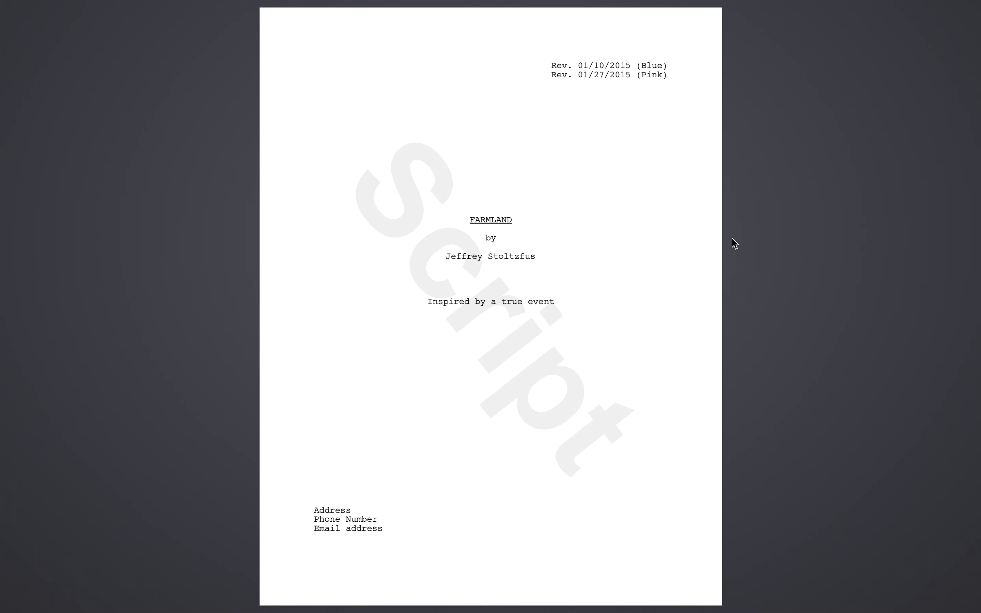
Page through the exported PDF to examine the page colors, revision headers, page numbers and revision marks
{"action": "key", "text": "Right"}
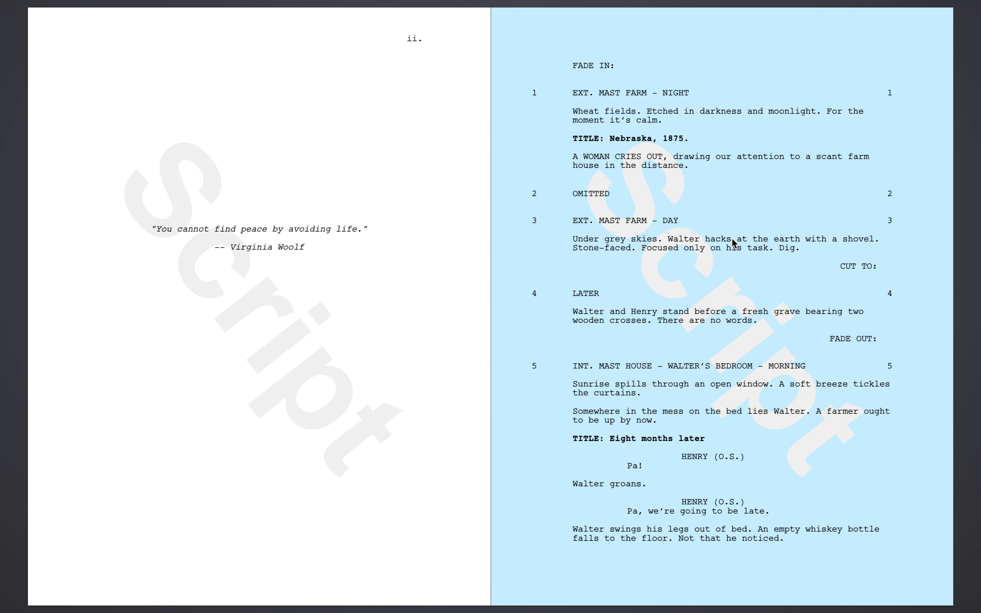
{"action": "key", "text": "Right"}
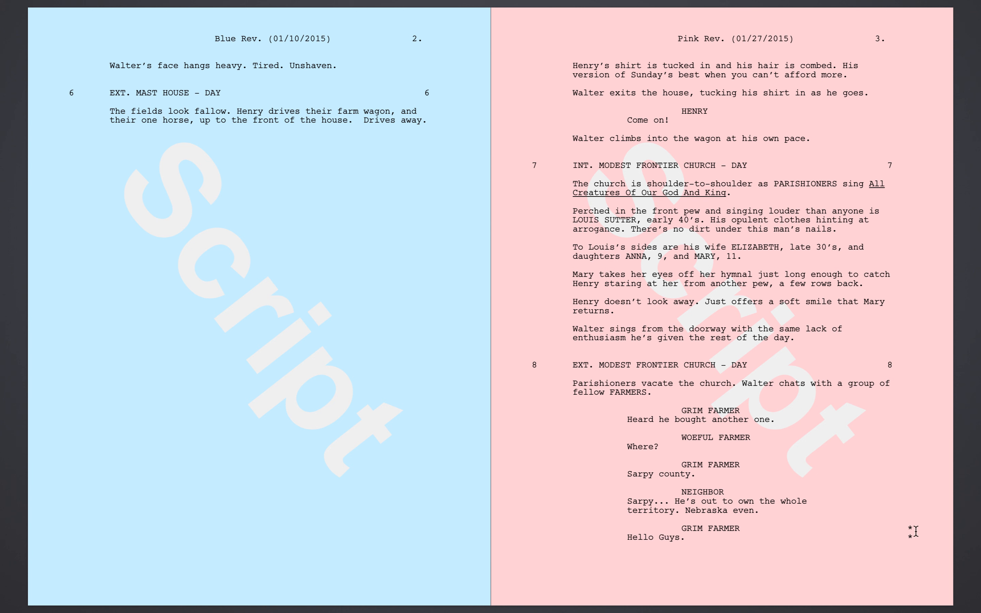
{"action": "scroll", "coordinate": [915, 532], "scroll_direction": "down", "scroll_amount": 5}
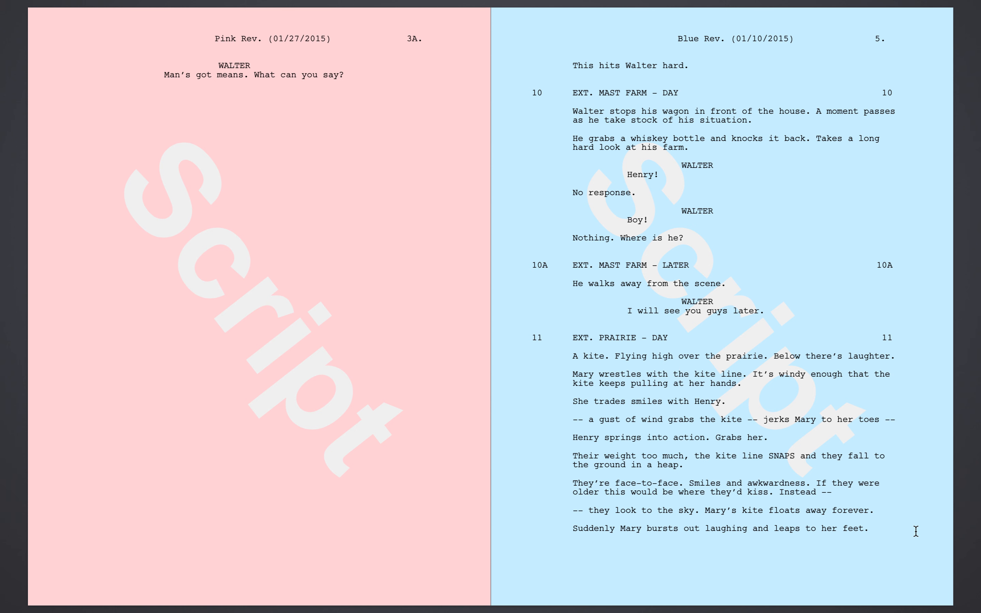
{"action": "key", "text": "Right"}
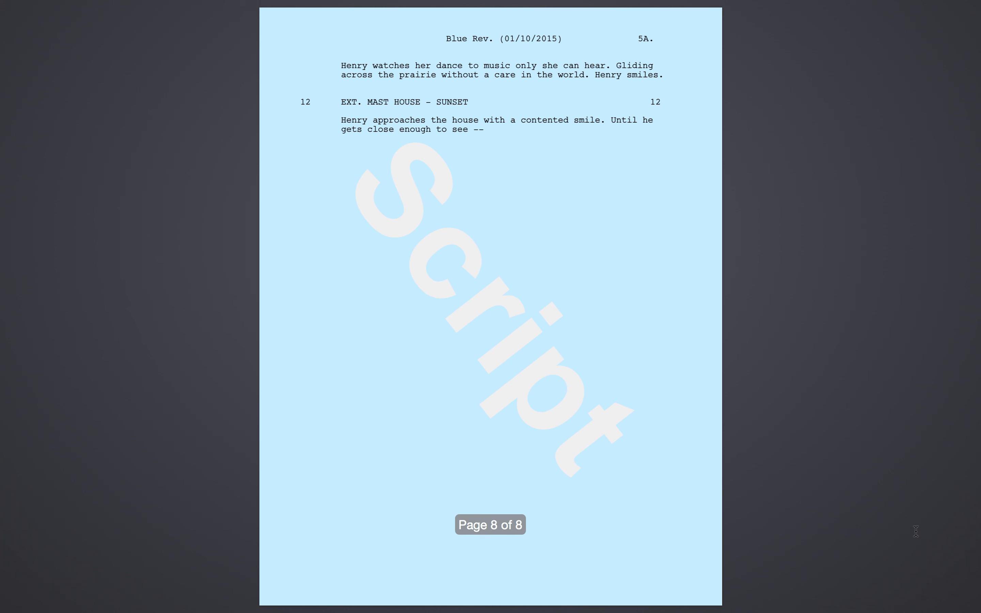
{"action": "key", "text": "Left"}
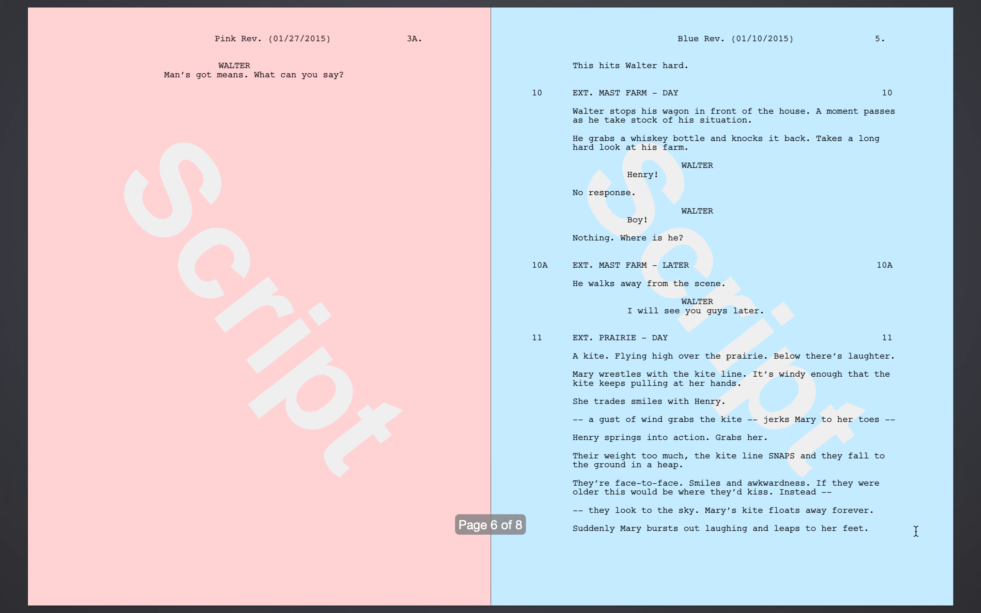